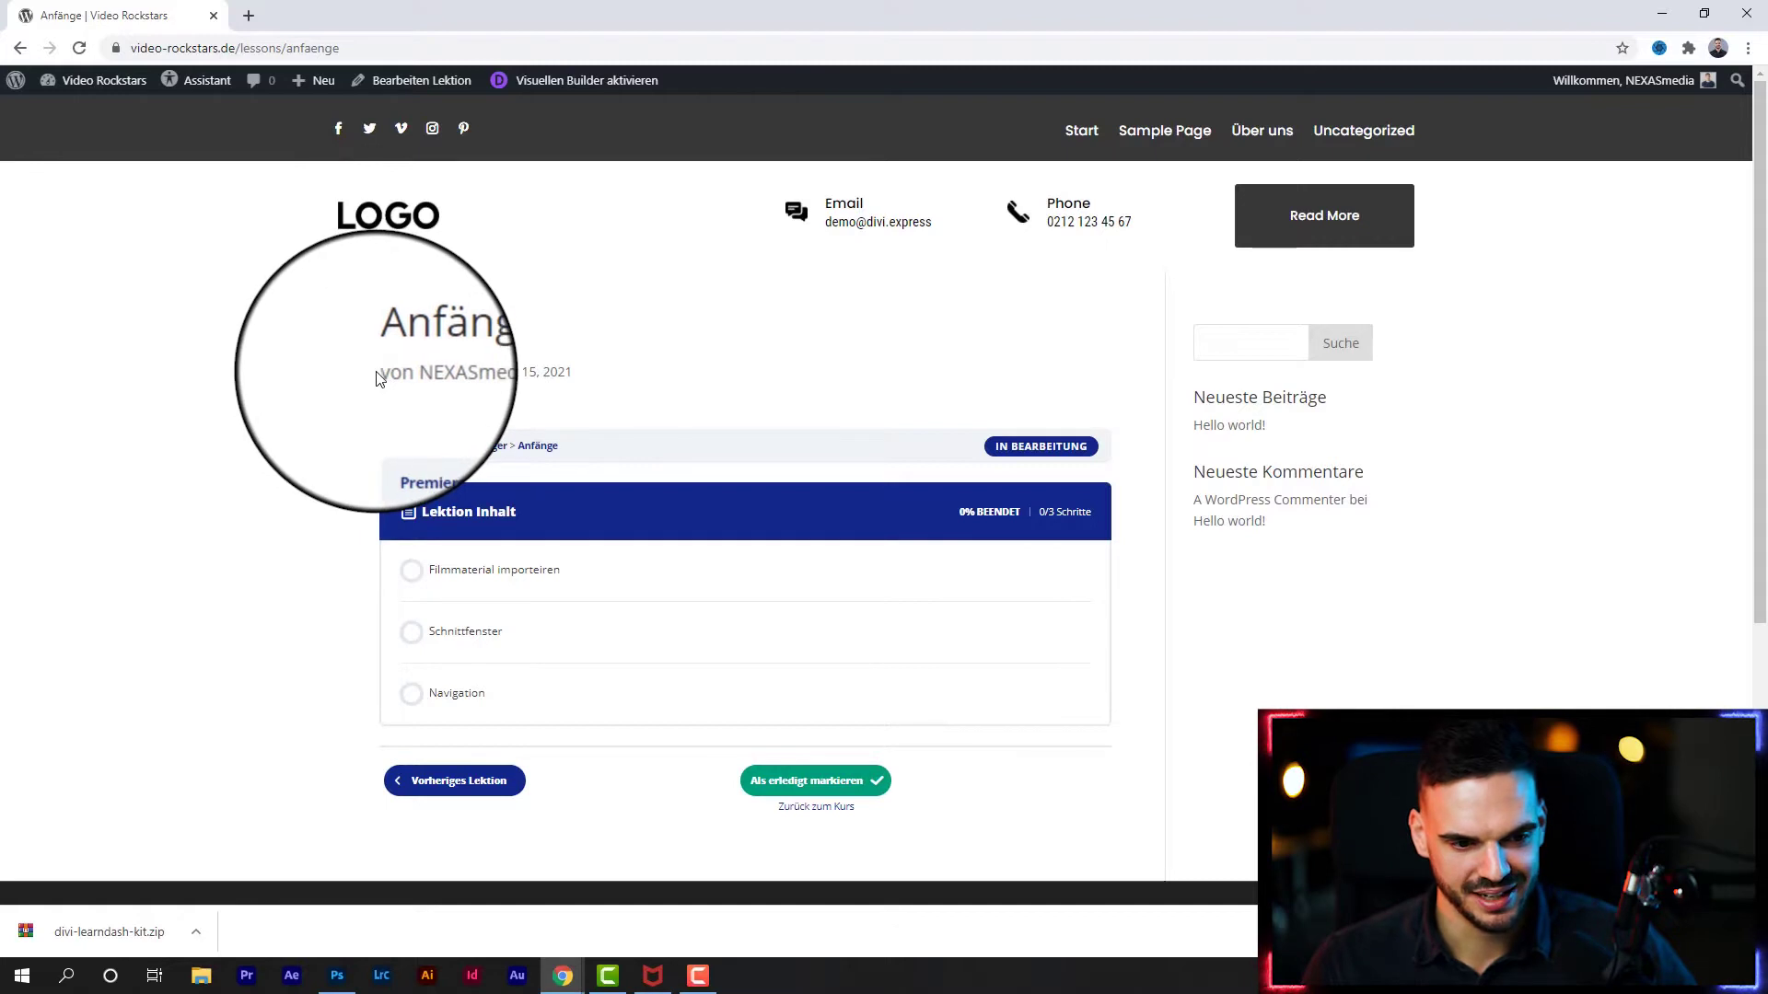
Step: Examine the title and the author and date line on the Anfänge lesson page
left_click_drag(381, 328, 496, 345)
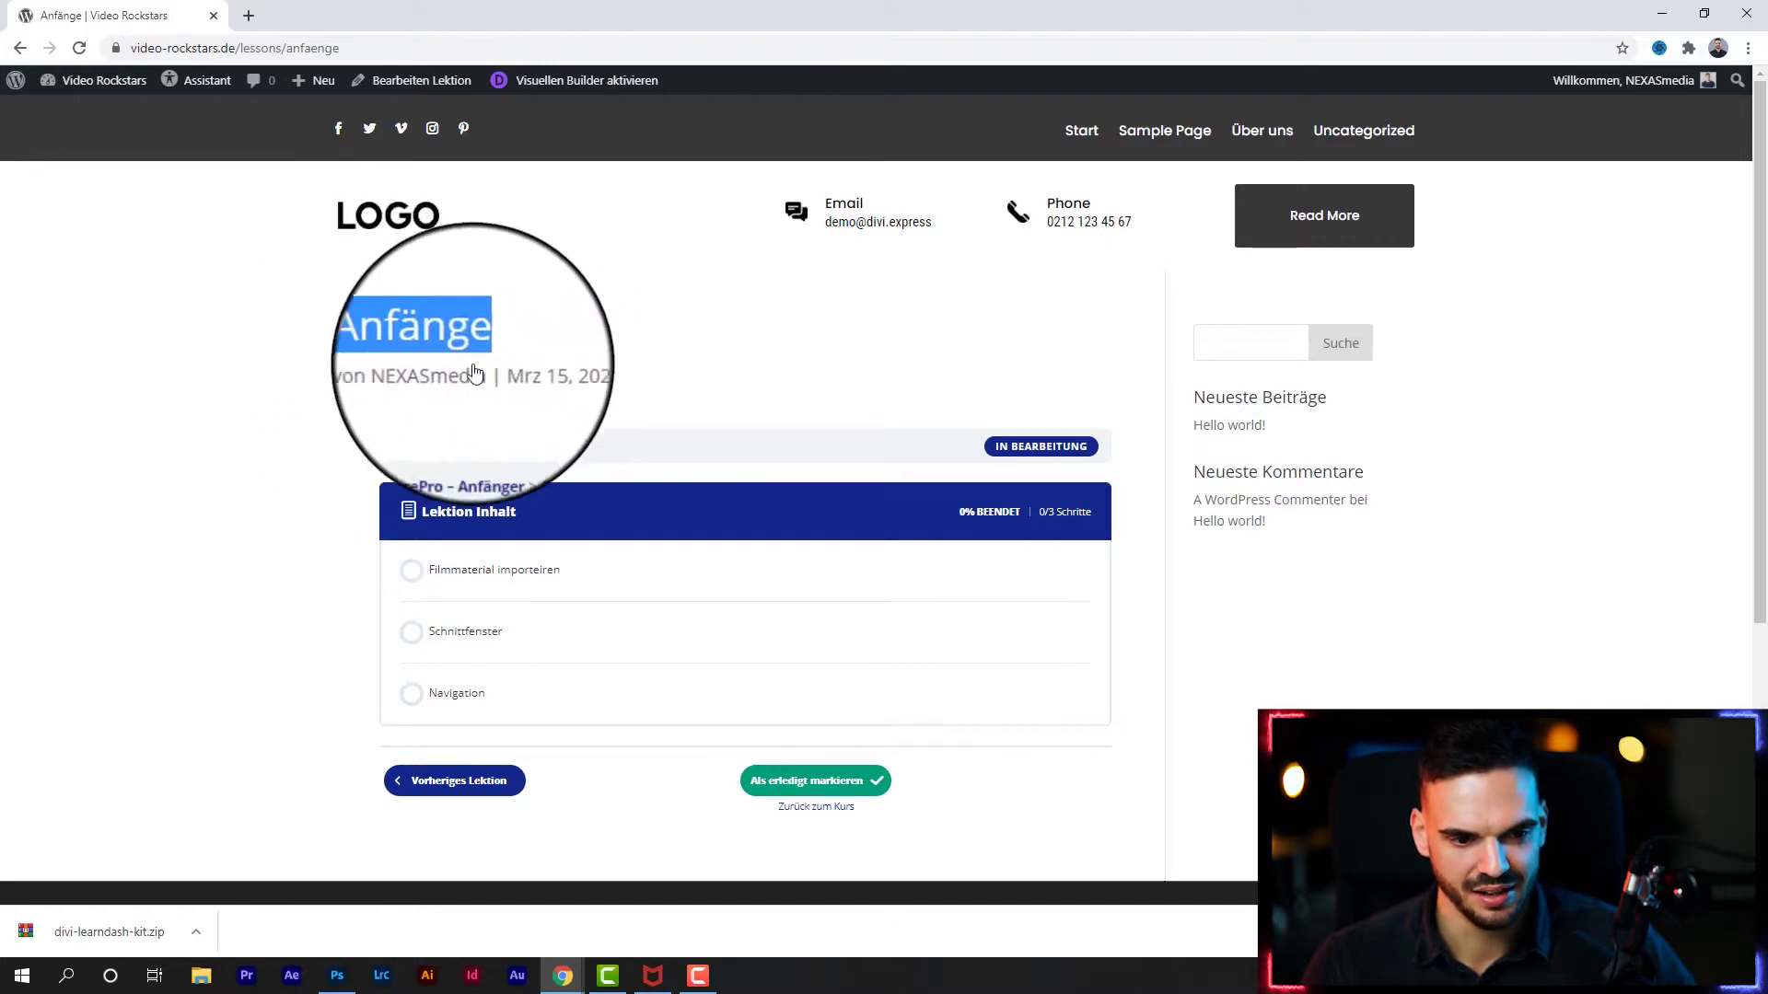
left_click_drag(379, 371, 575, 372)
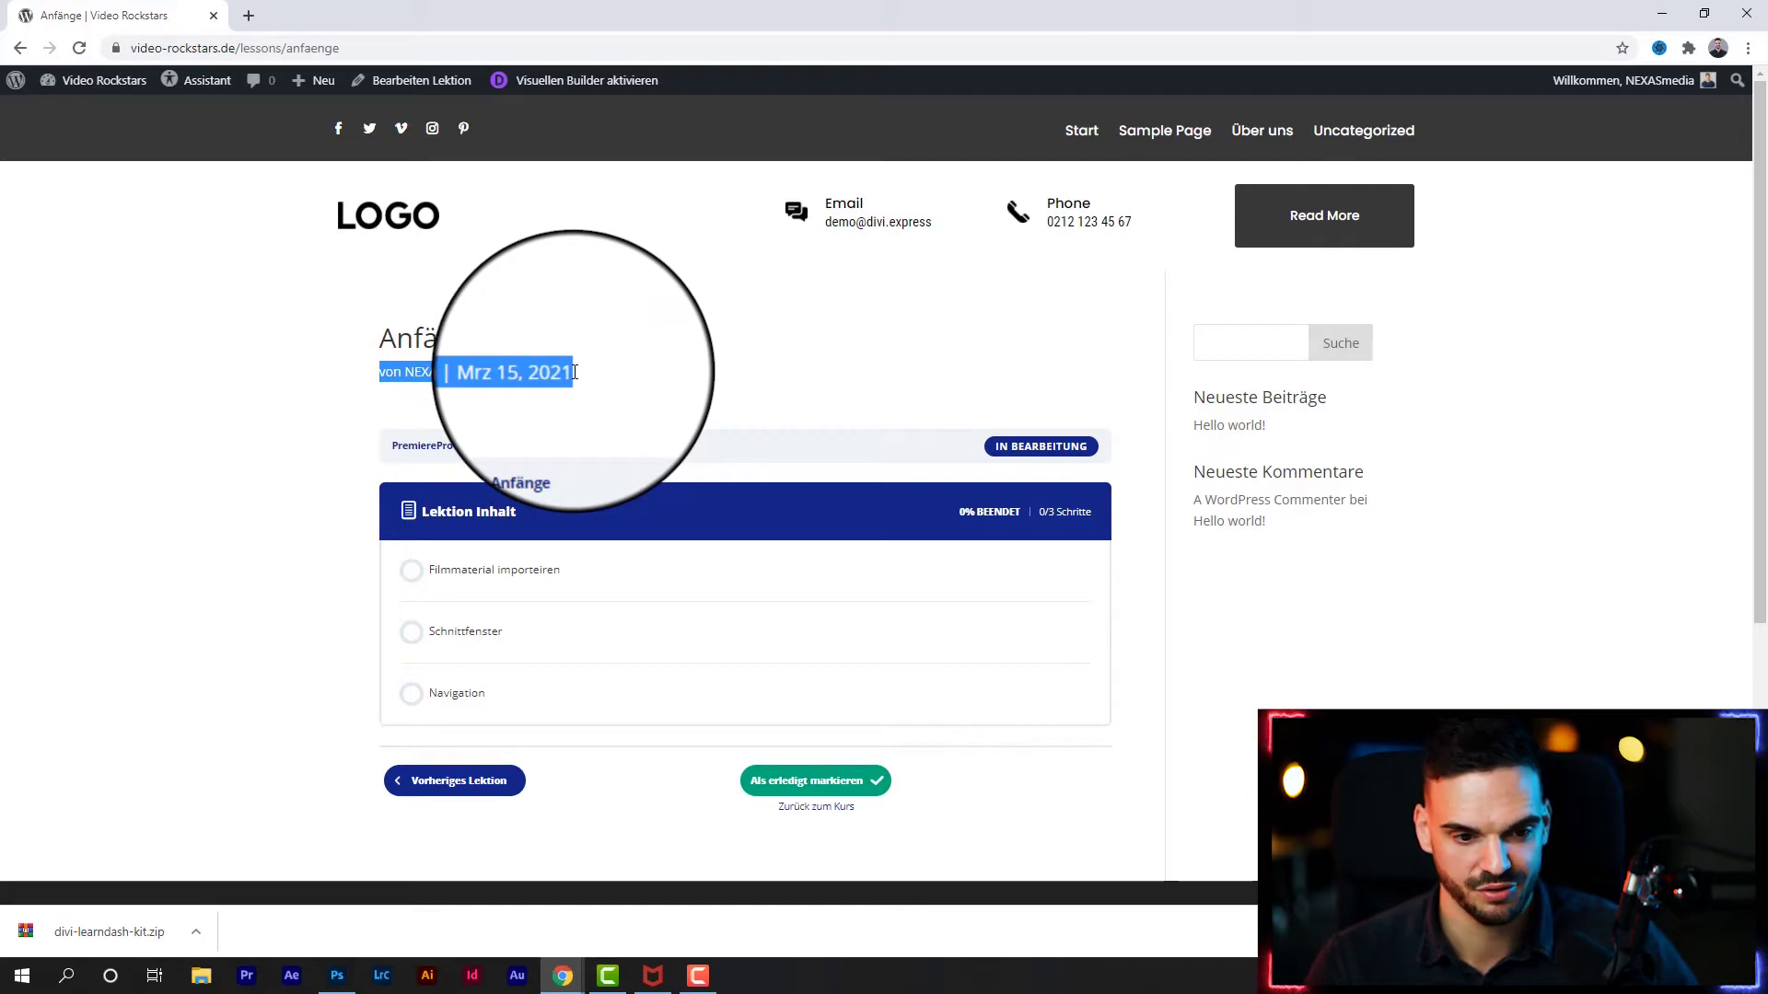
left_click_drag(574, 372, 381, 372)
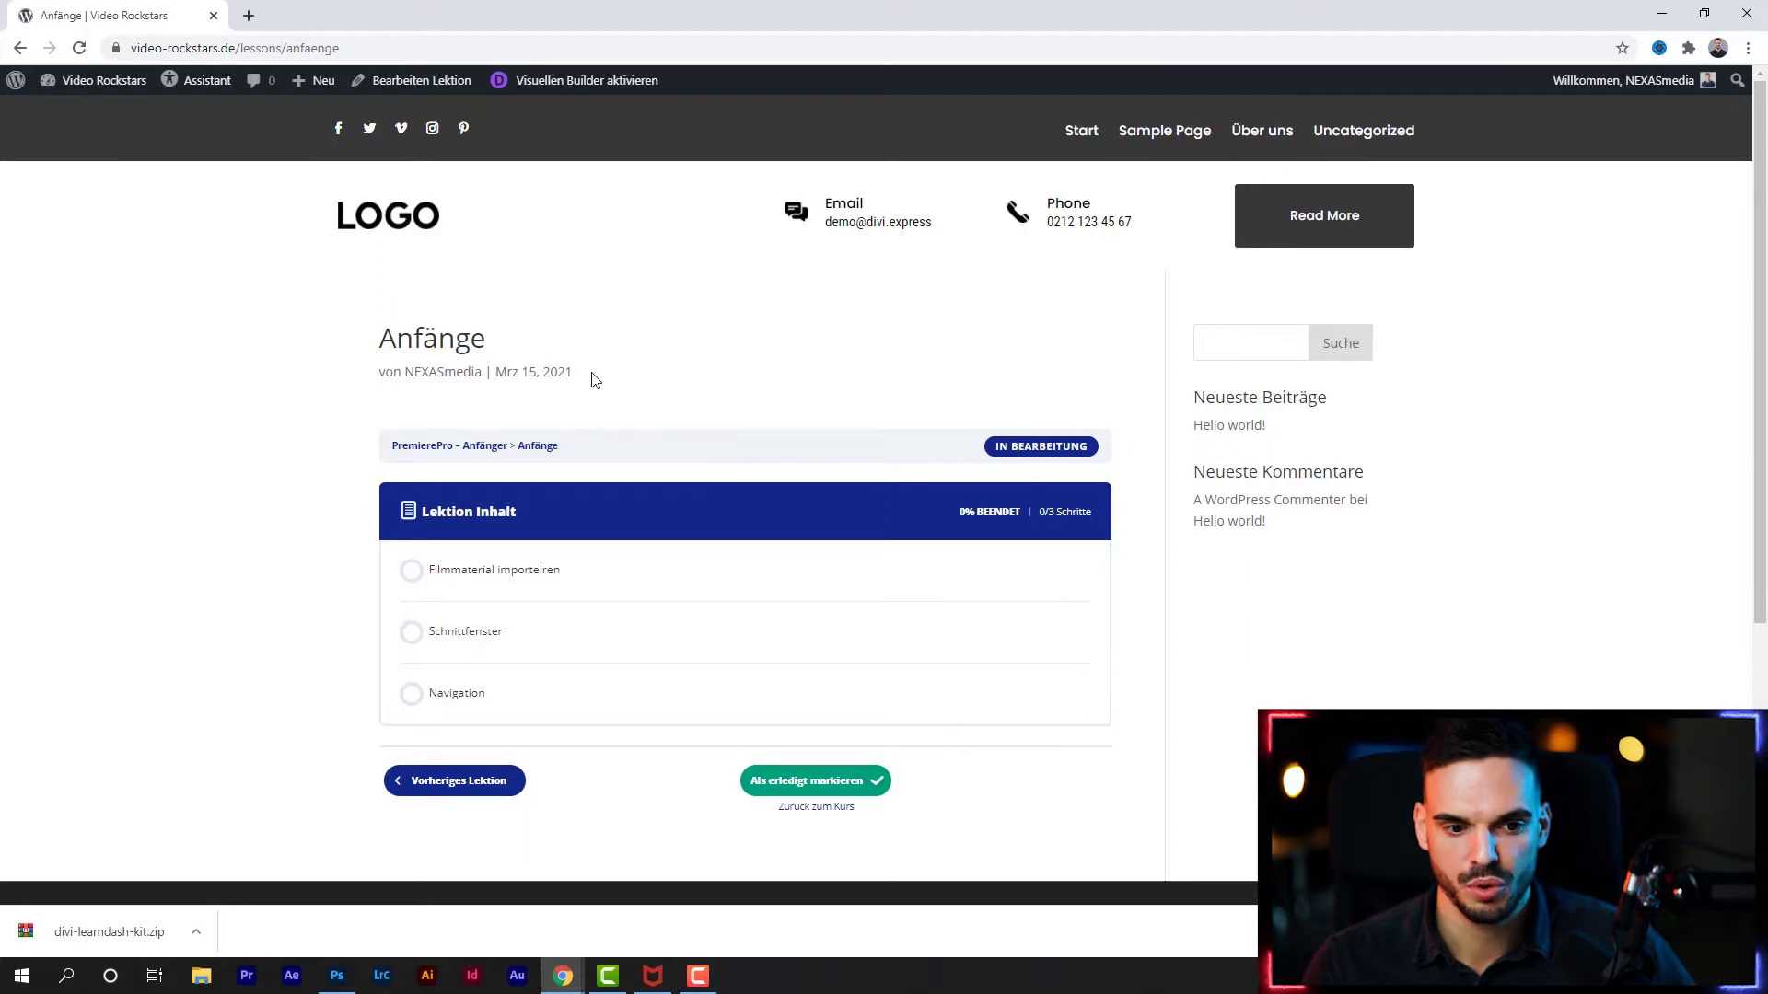
left_click_drag(595, 380, 379, 382)
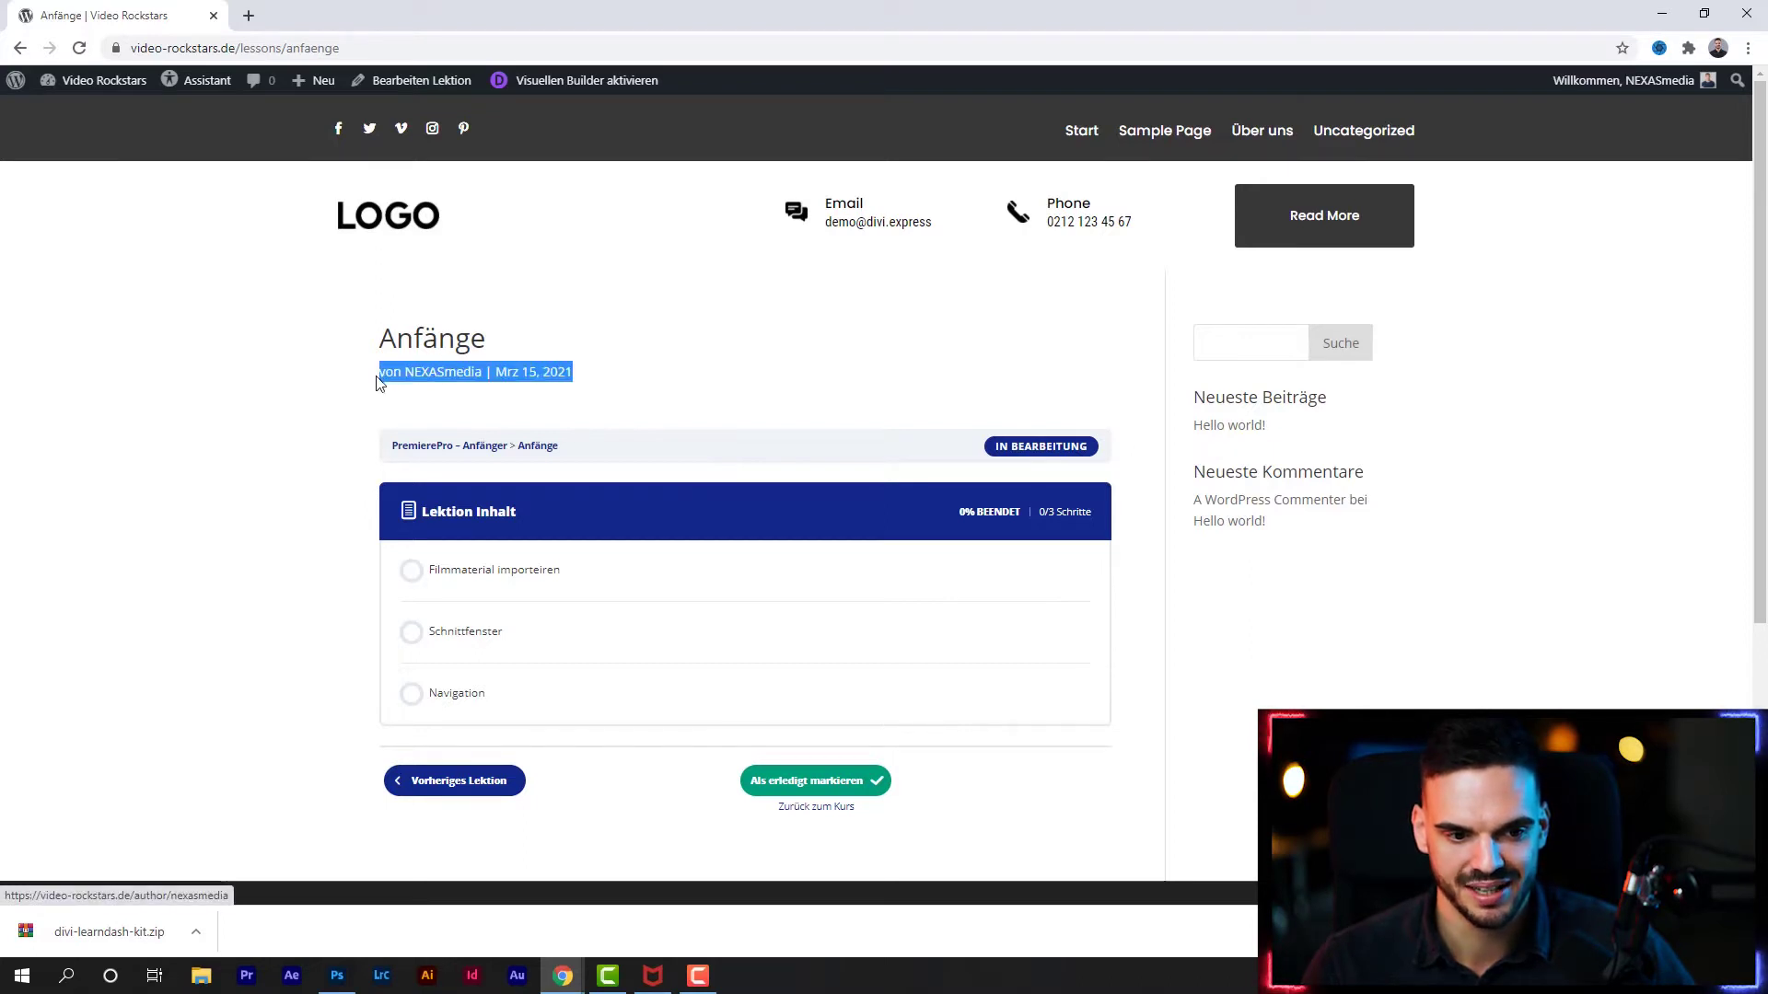
left_click(617, 380)
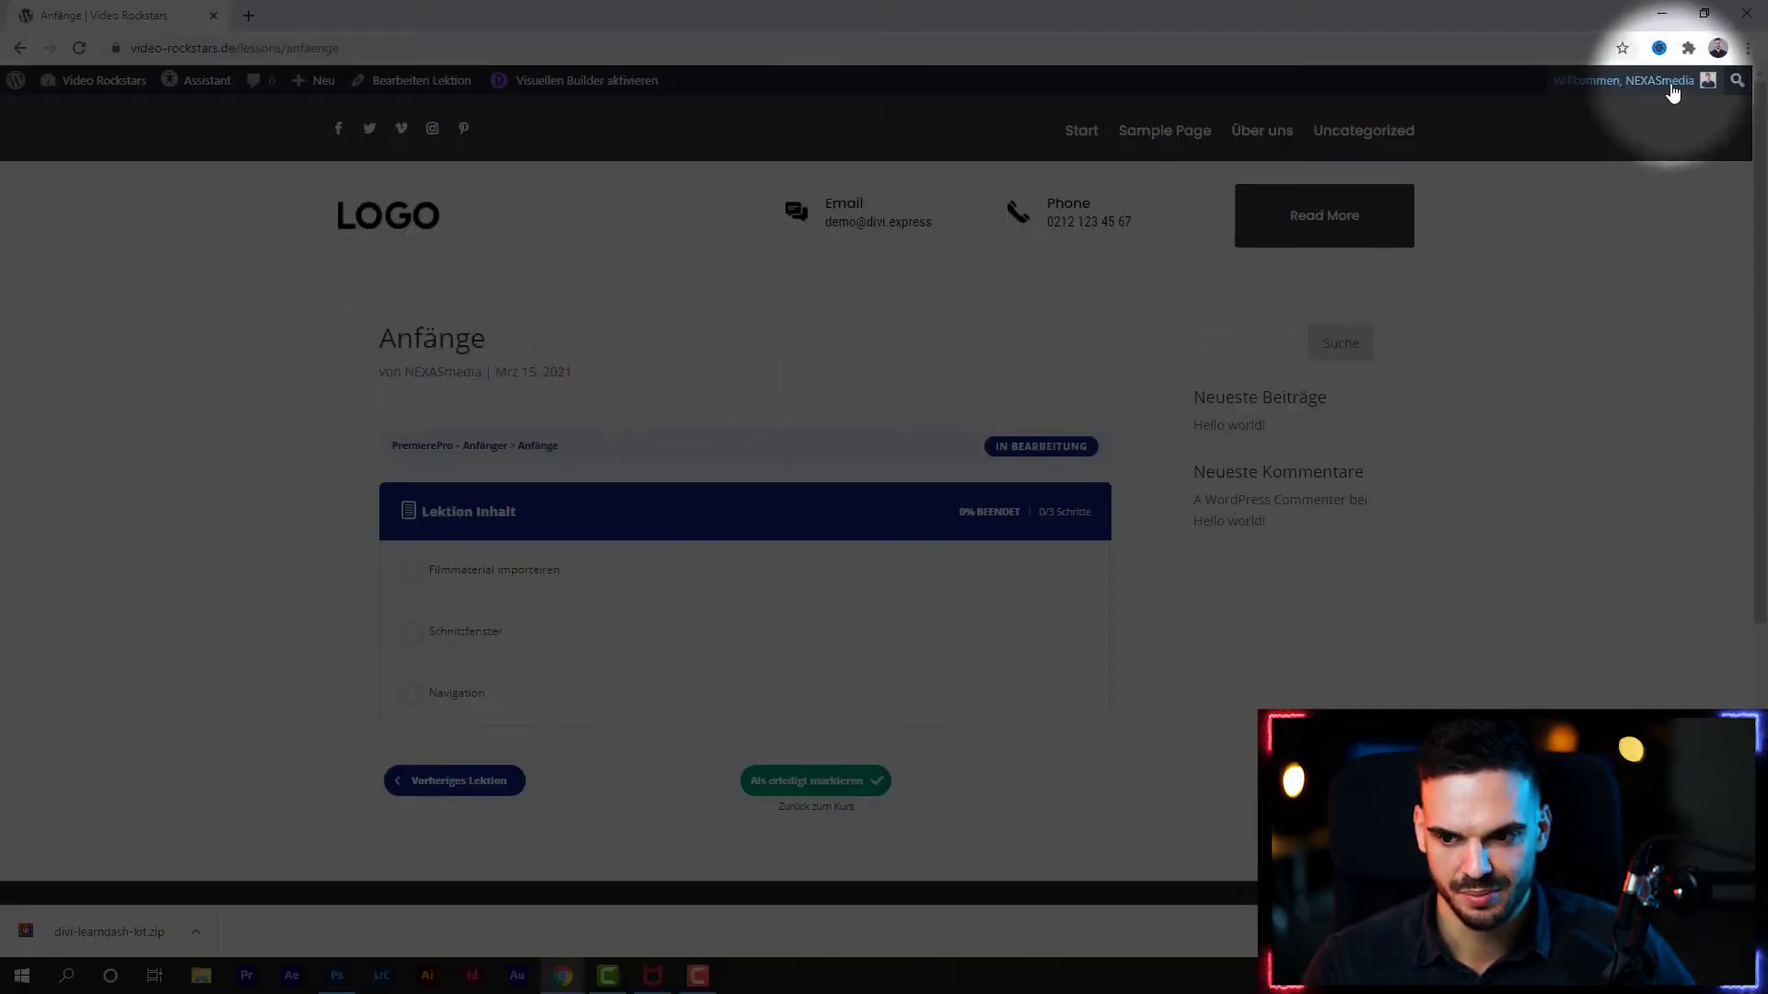
mouse_move(1674, 93)
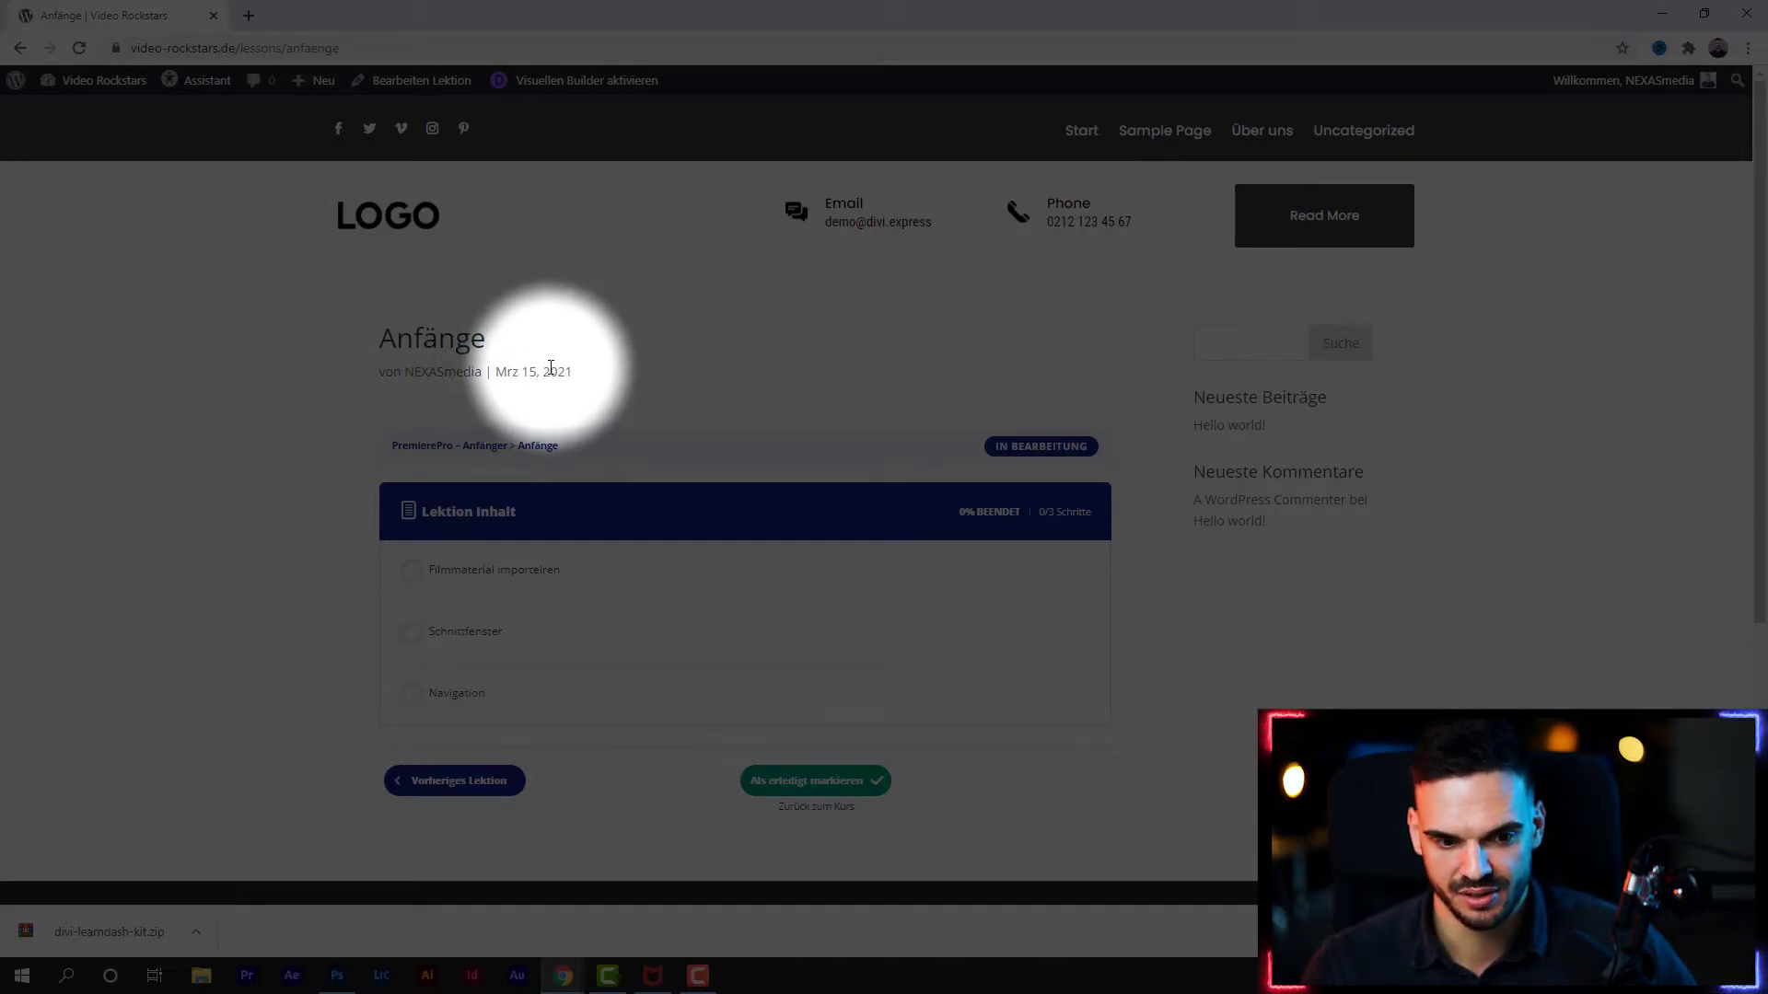
left_click_drag(574, 372, 495, 372)
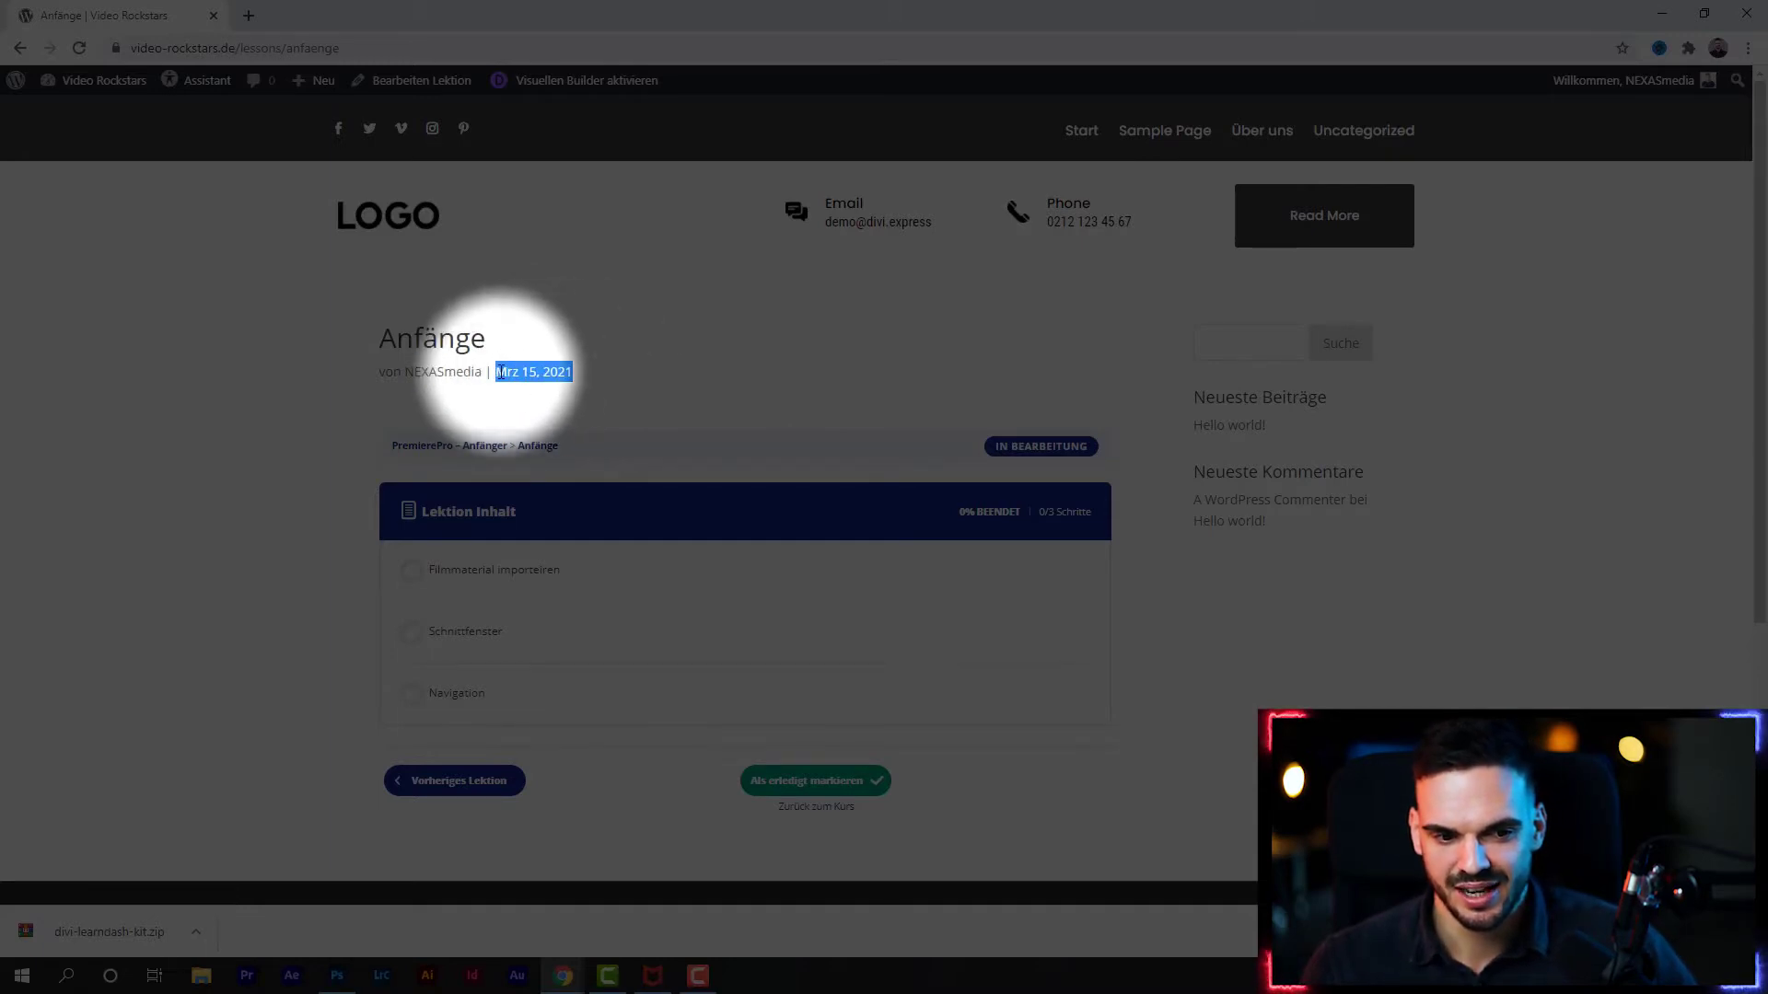
left_click(598, 381)
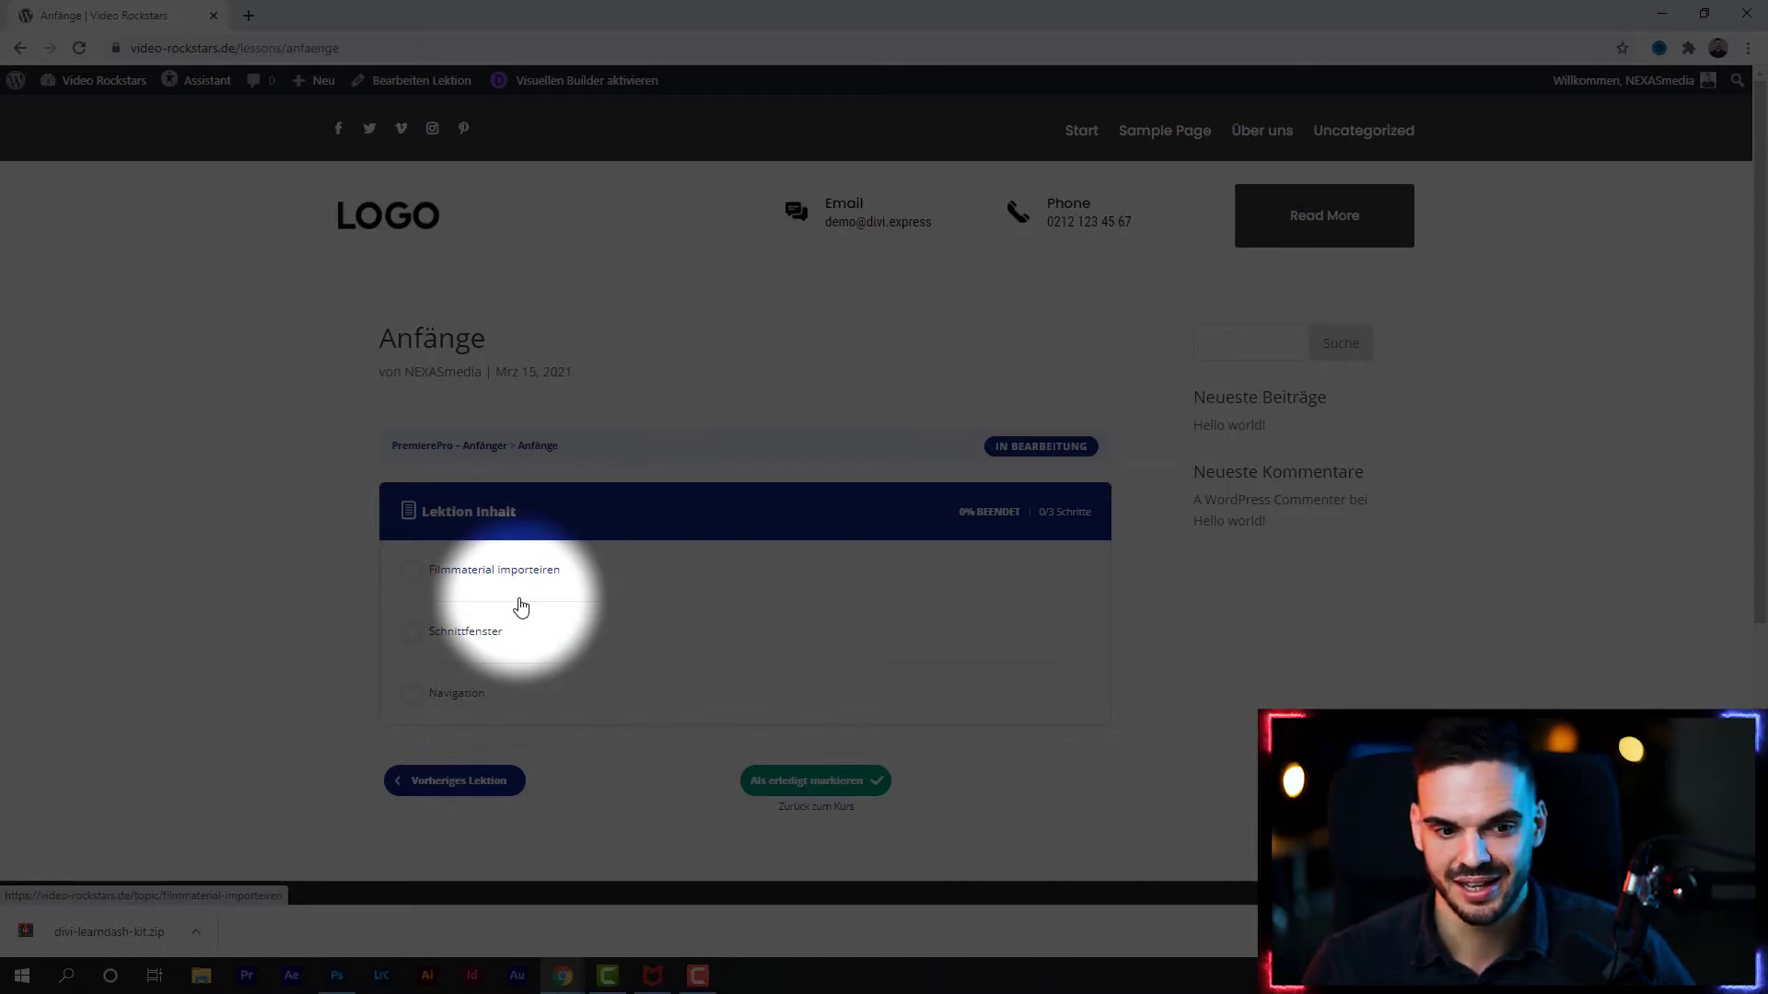
left_click_drag(575, 372, 495, 373)
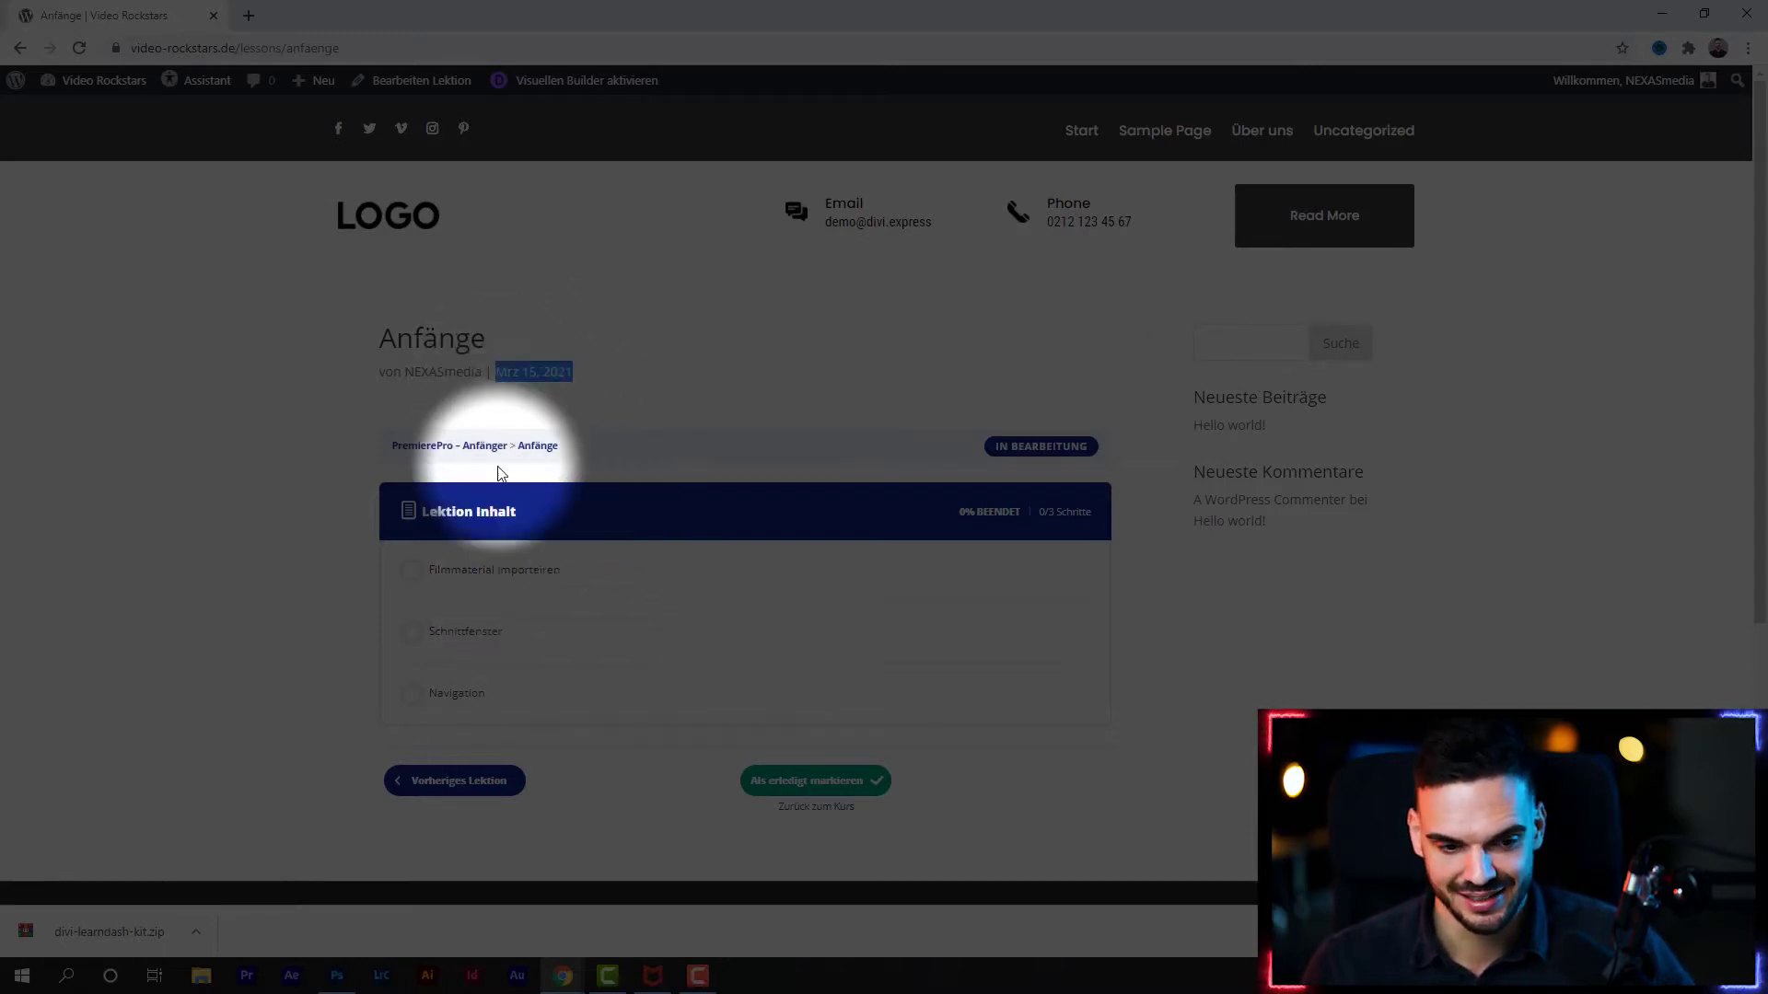
left_click(565, 373)
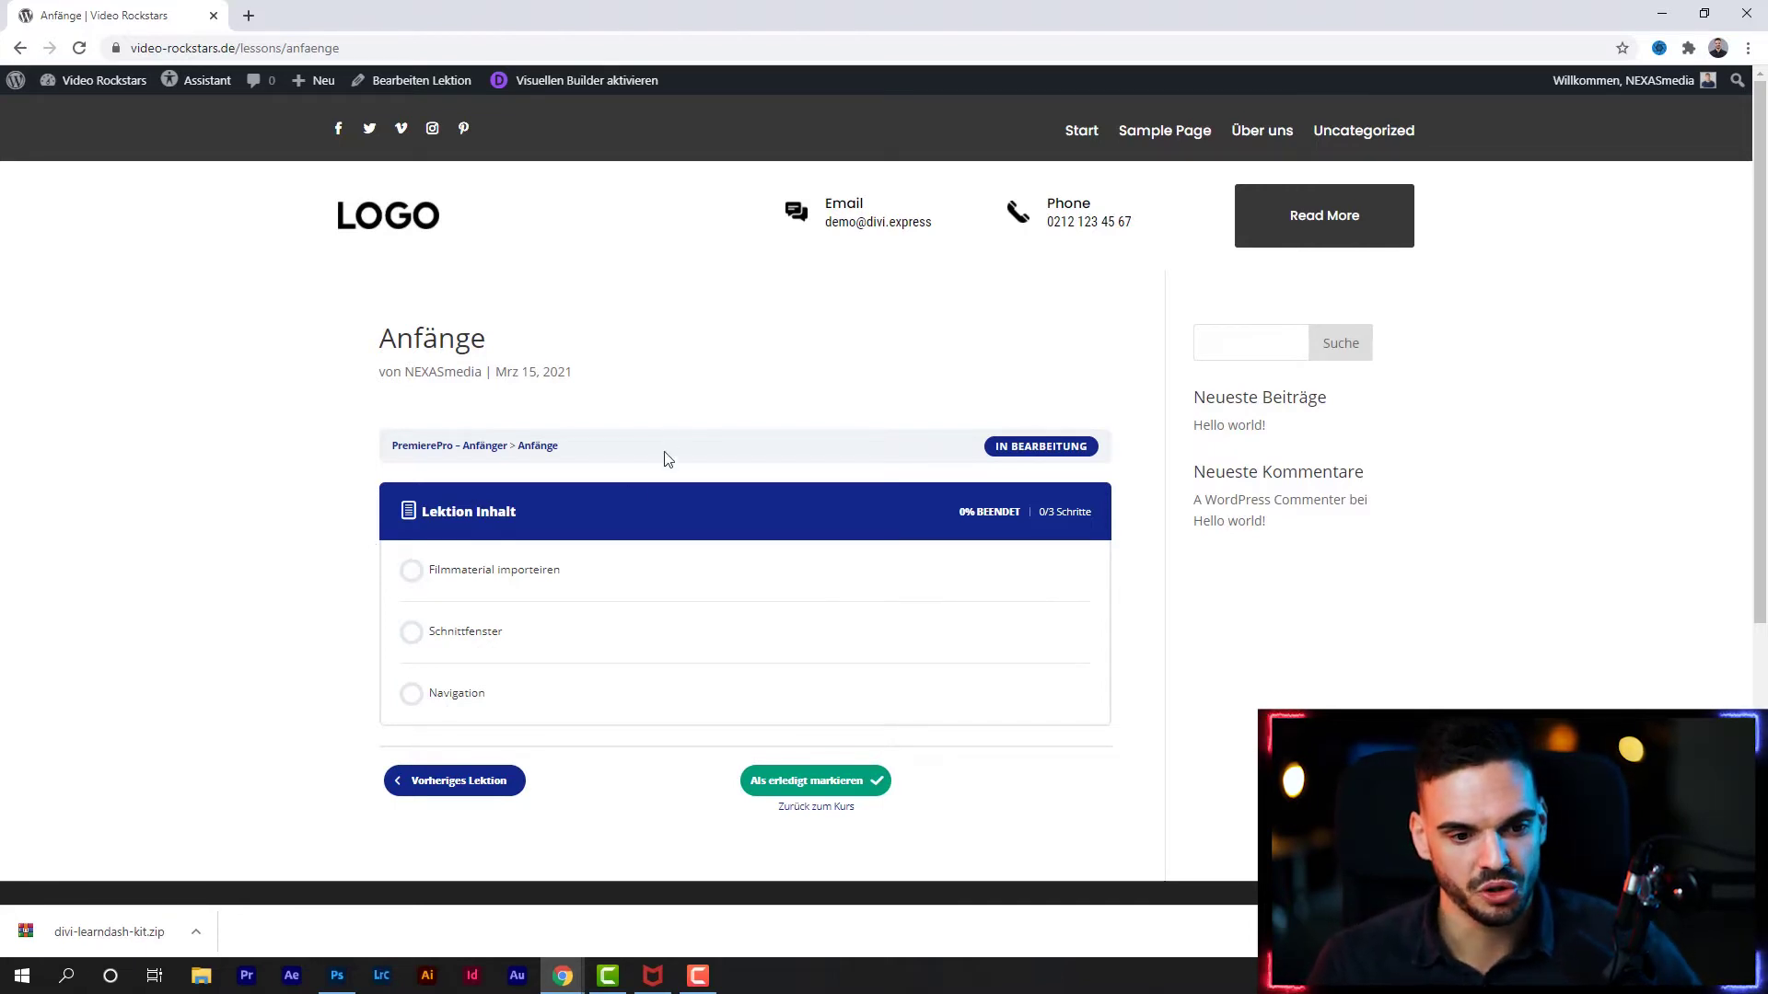
left_click_drag(599, 386, 512, 396)
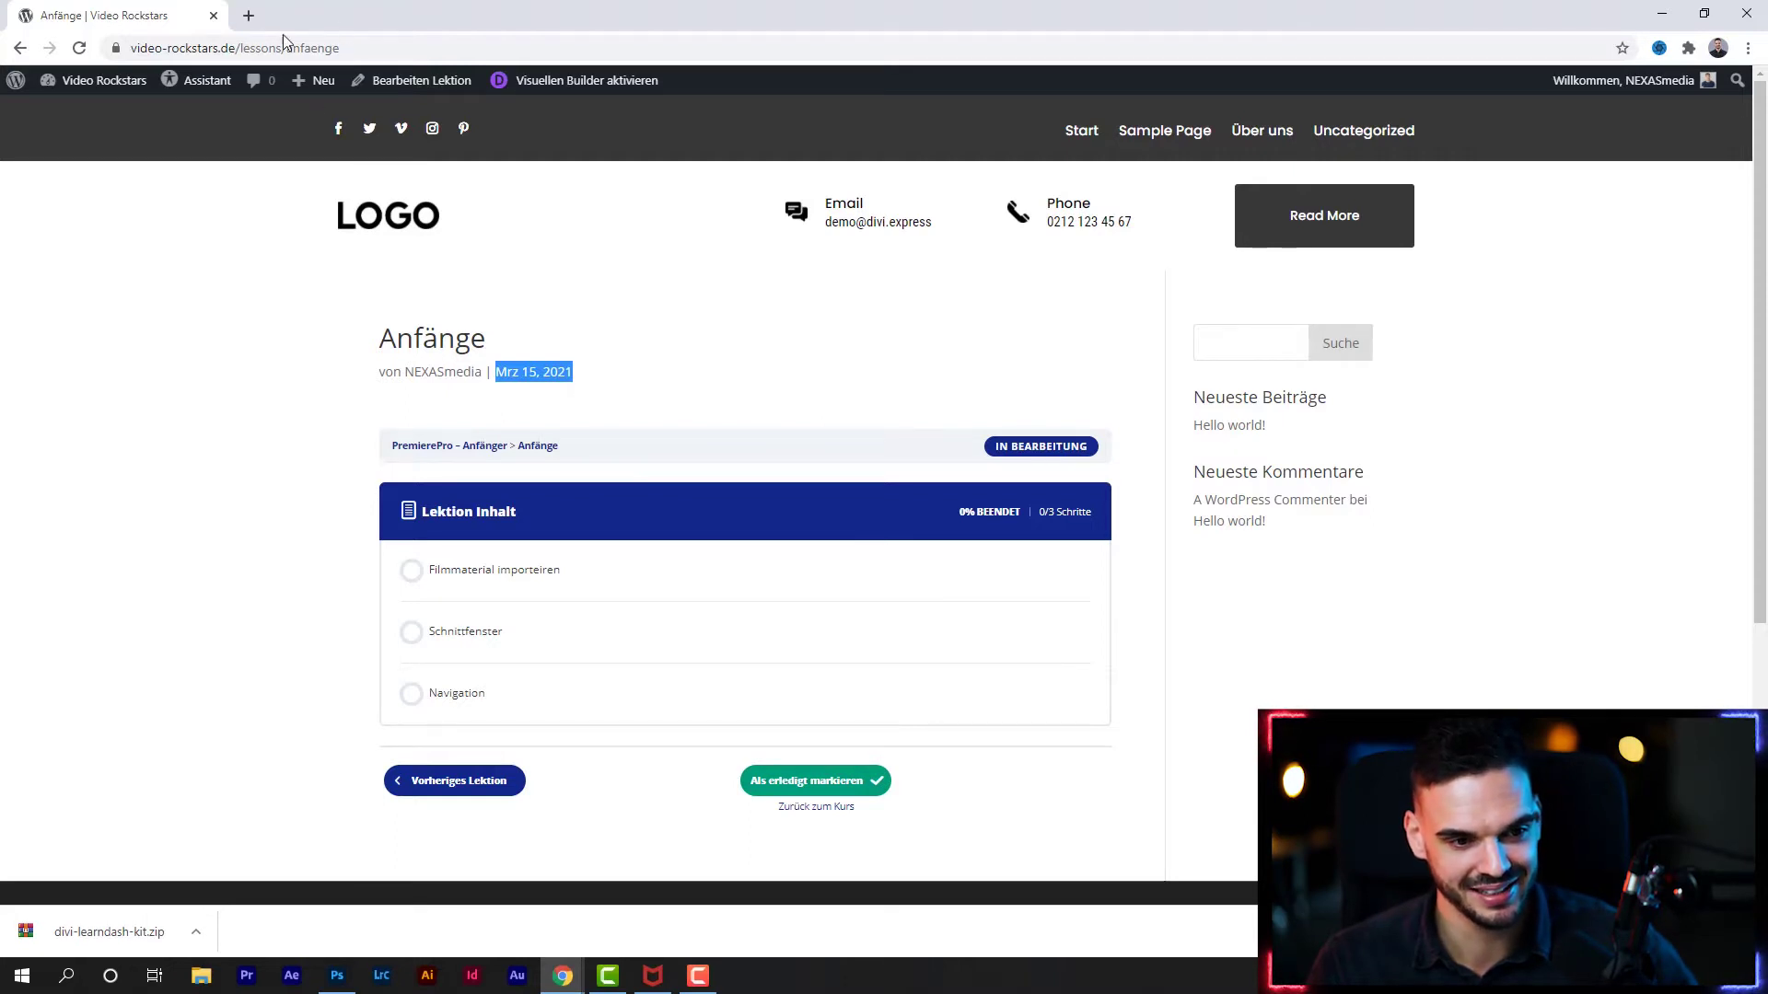
left_click(201, 395)
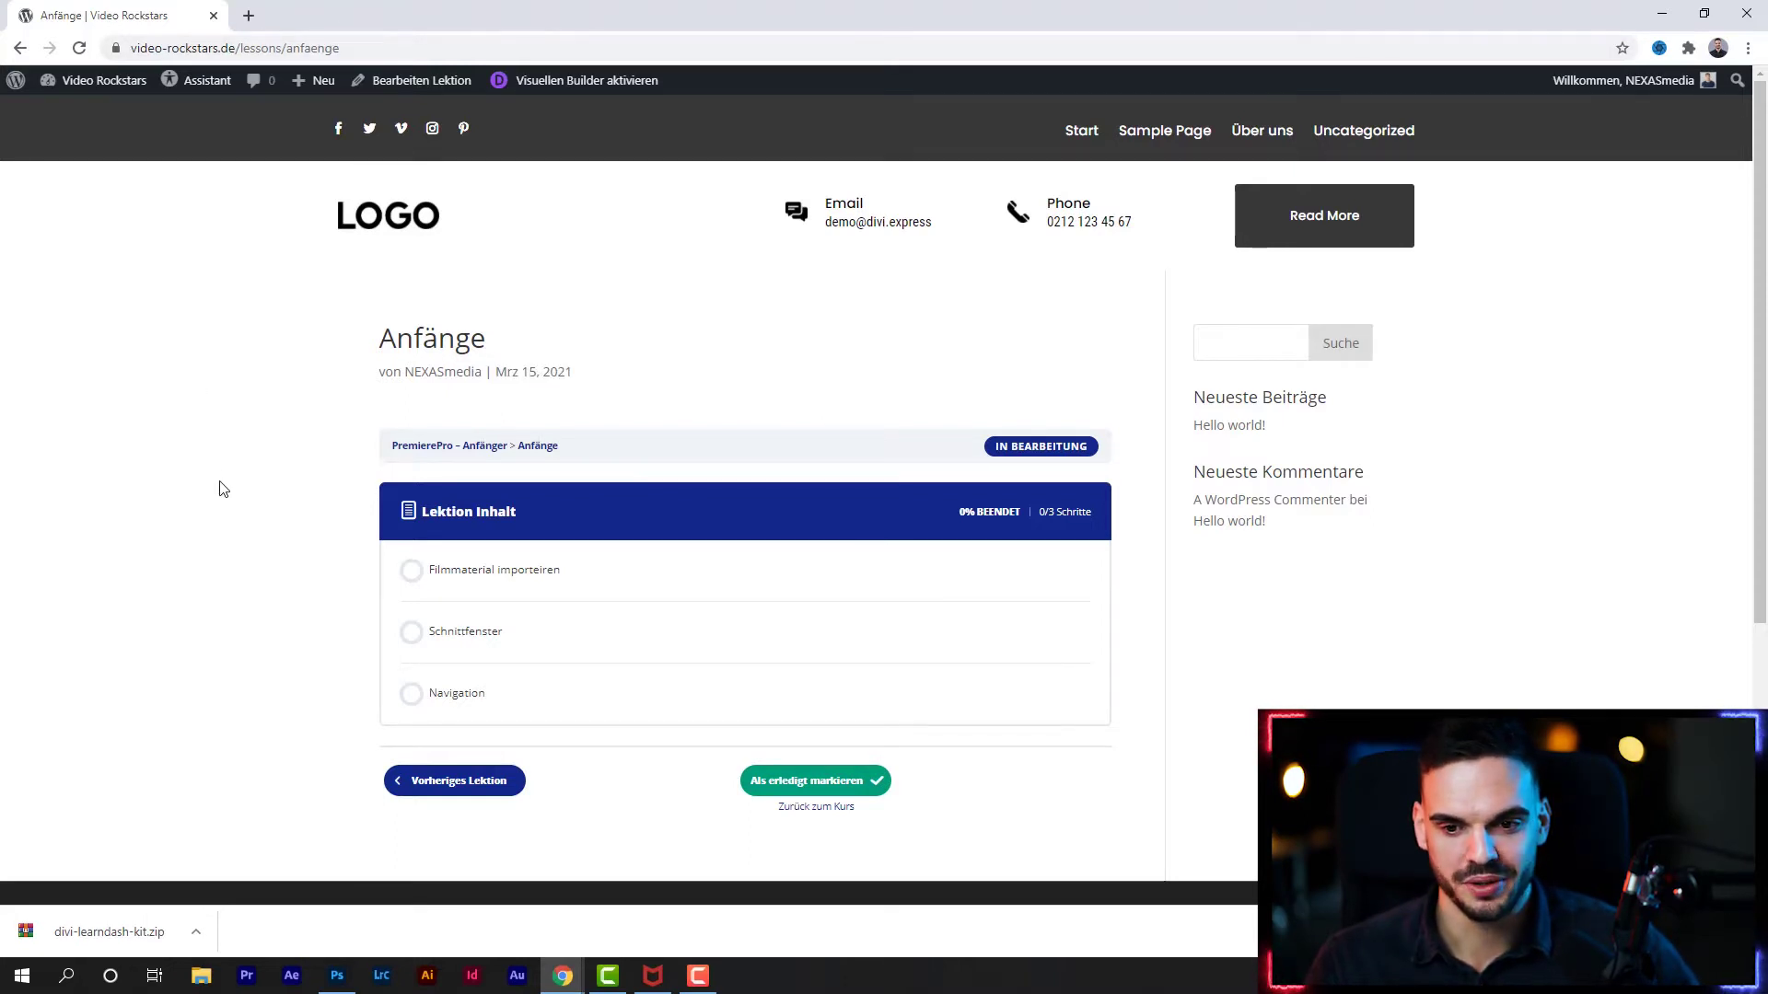
left_click_drag(604, 382, 456, 405)
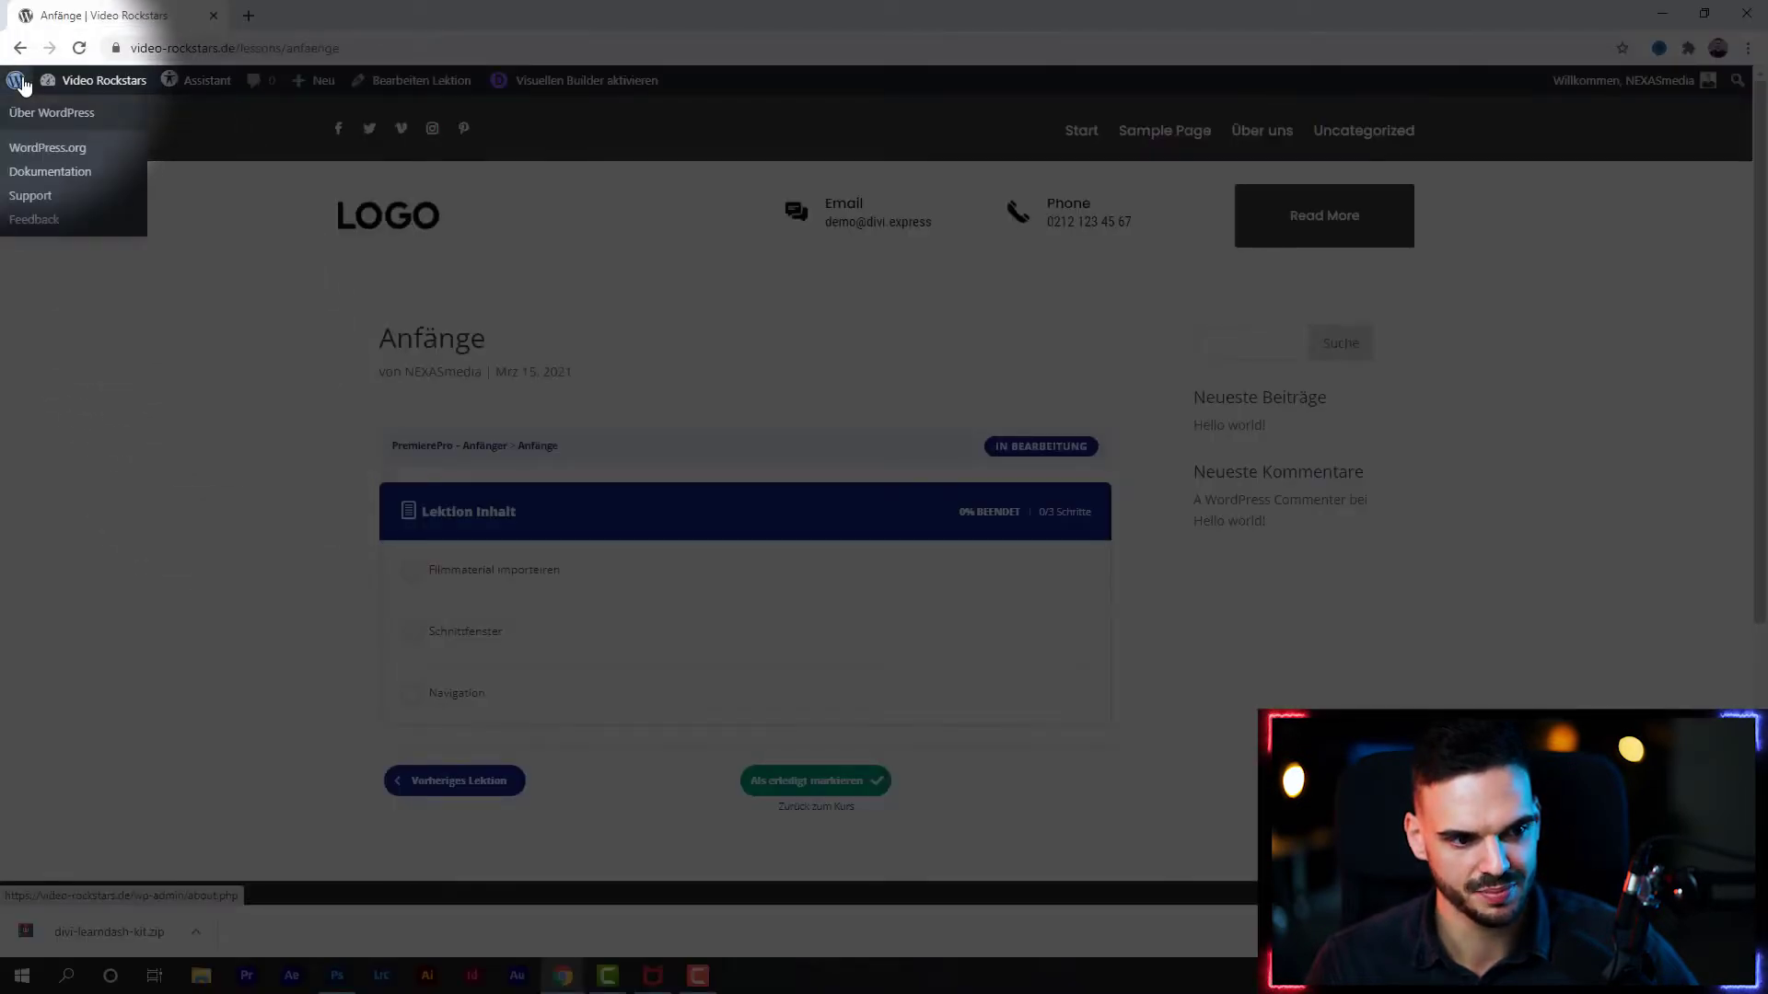
Step: Open the general settings in the WordPress admin area and review the site addresses, date format and time format
left_click(20, 79)
mouse_move(15, 87)
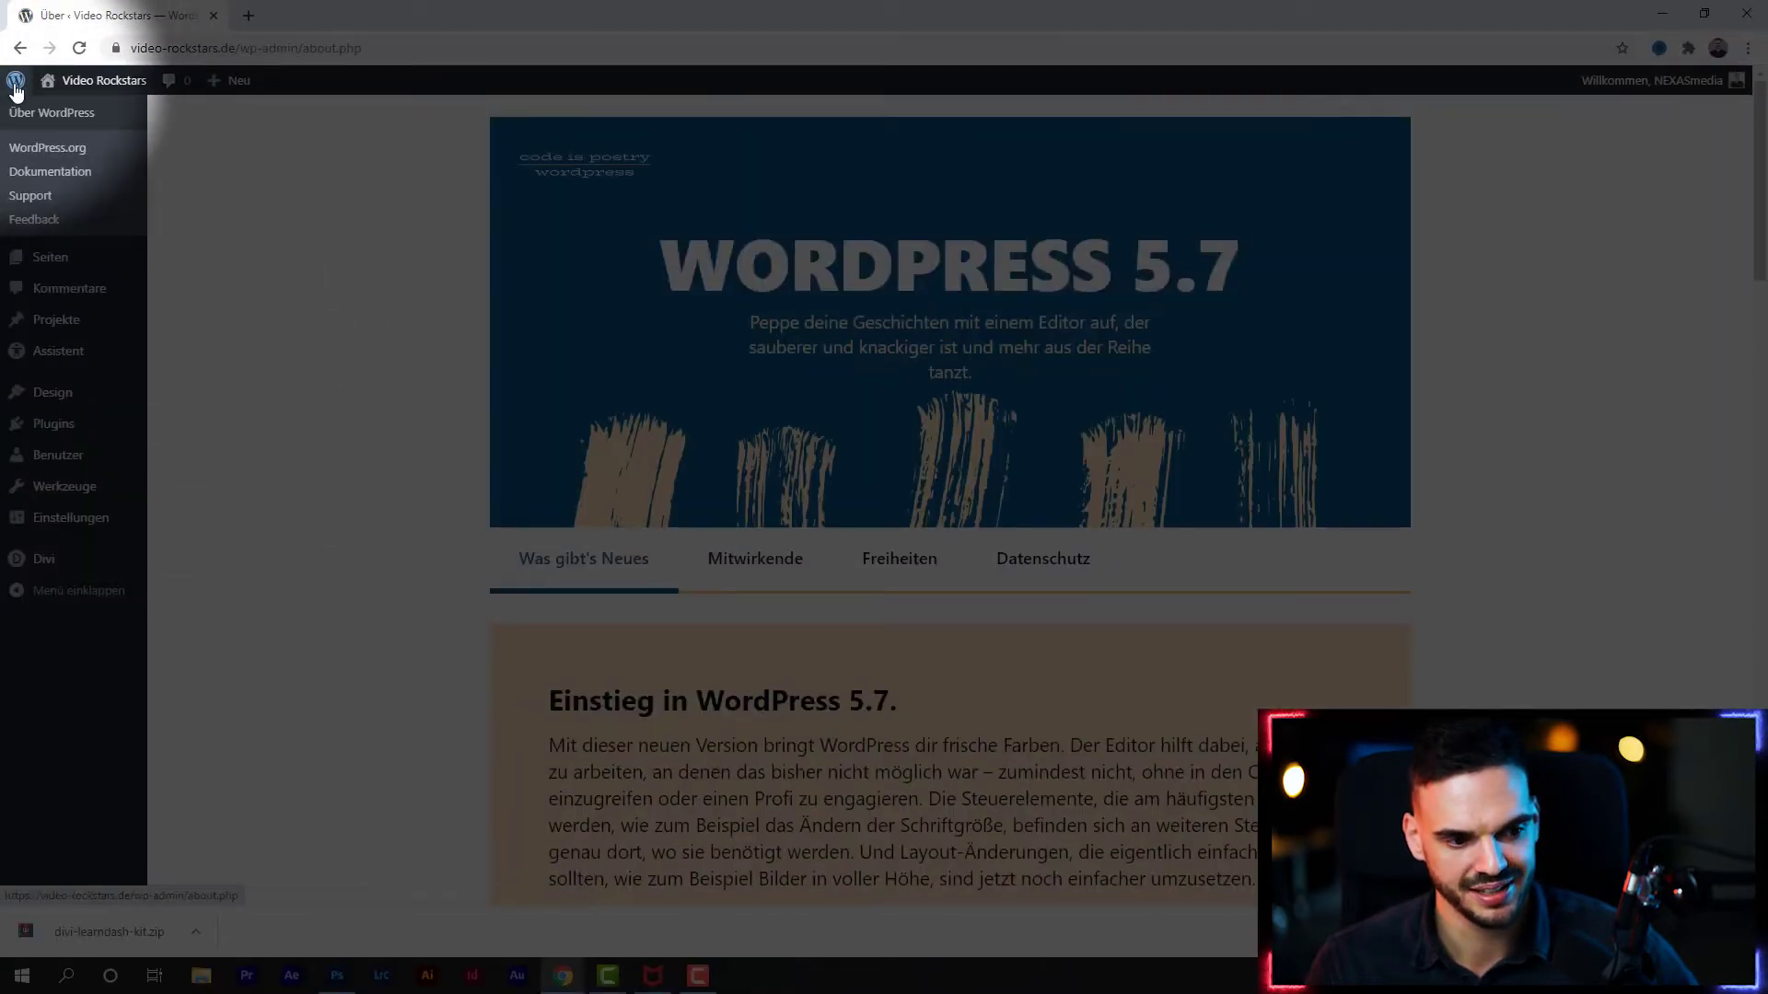
mouse_move(105, 419)
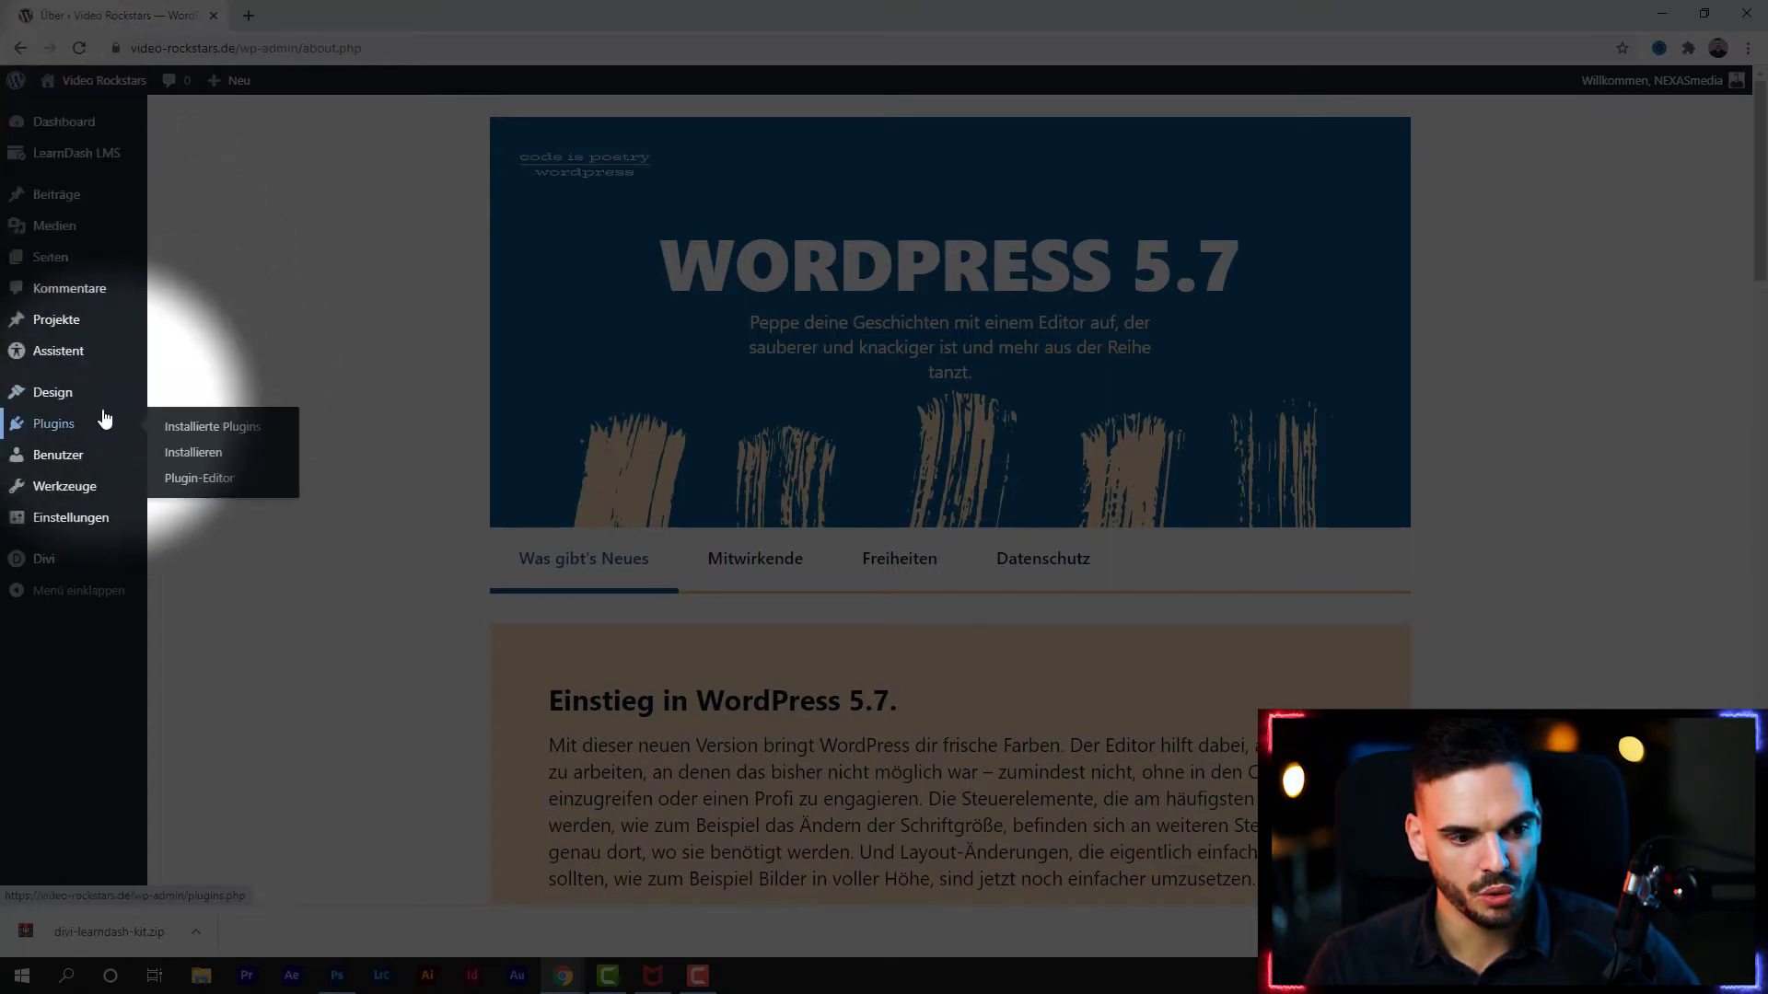
mouse_move(80, 522)
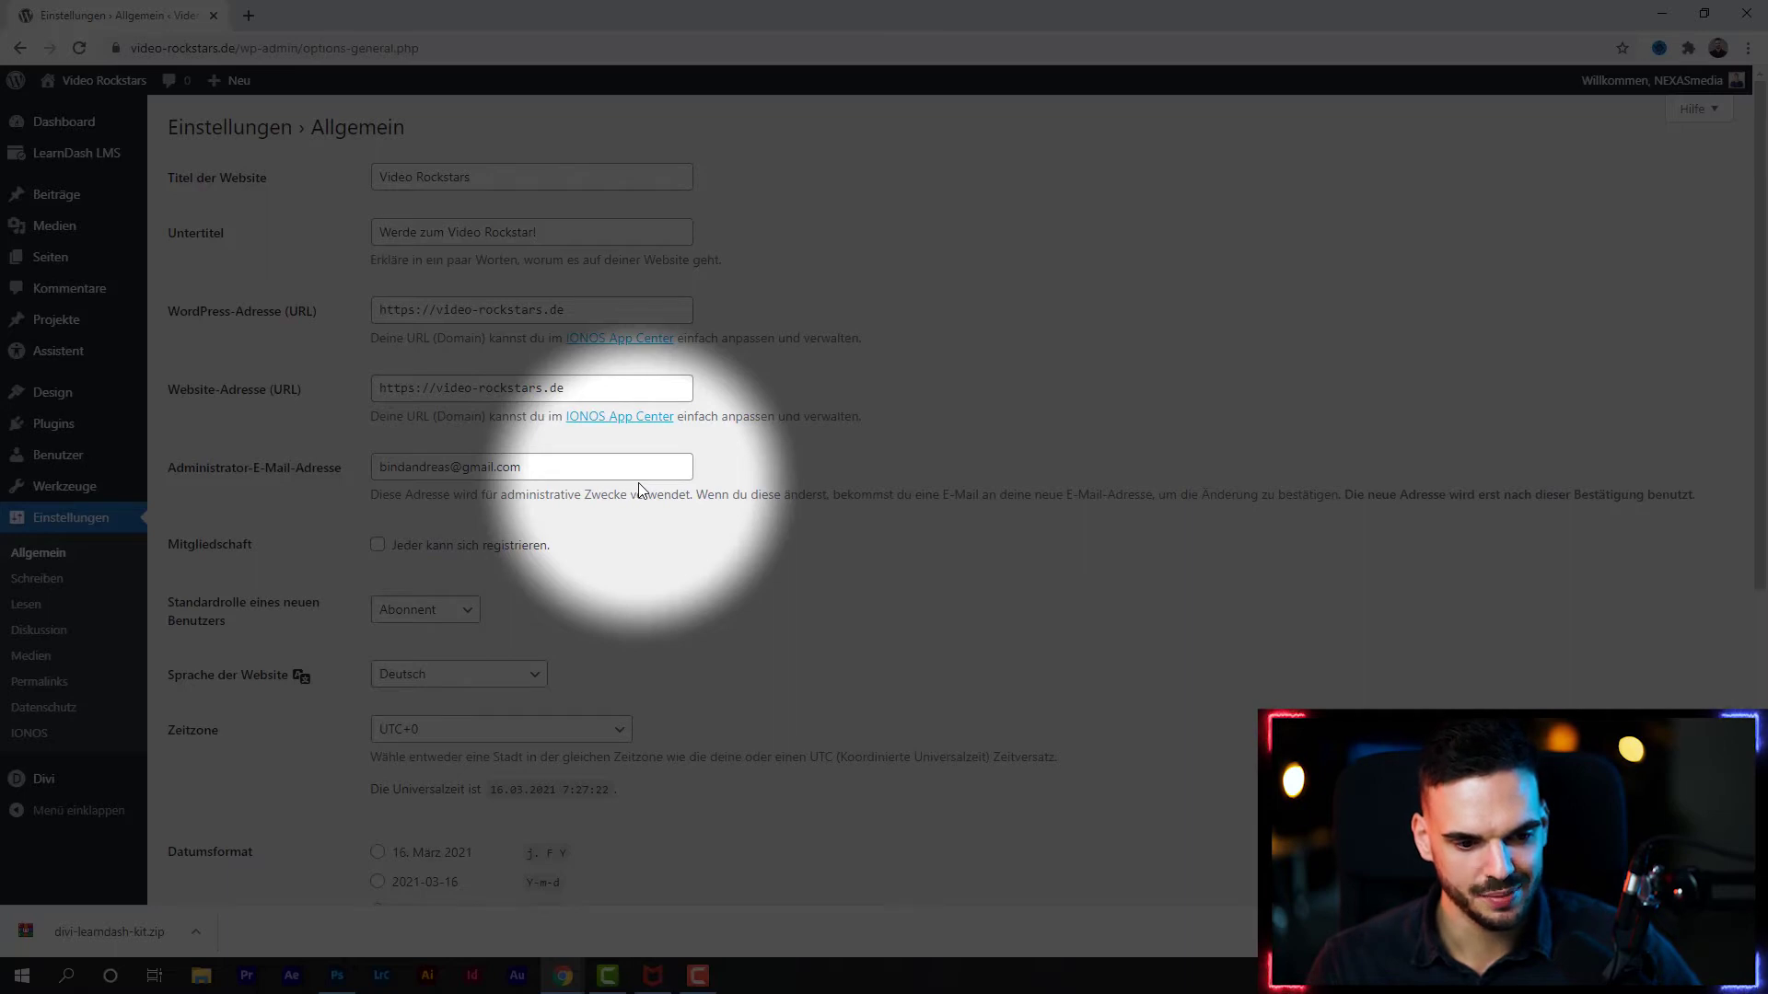
scroll(714, 411, "down", 5)
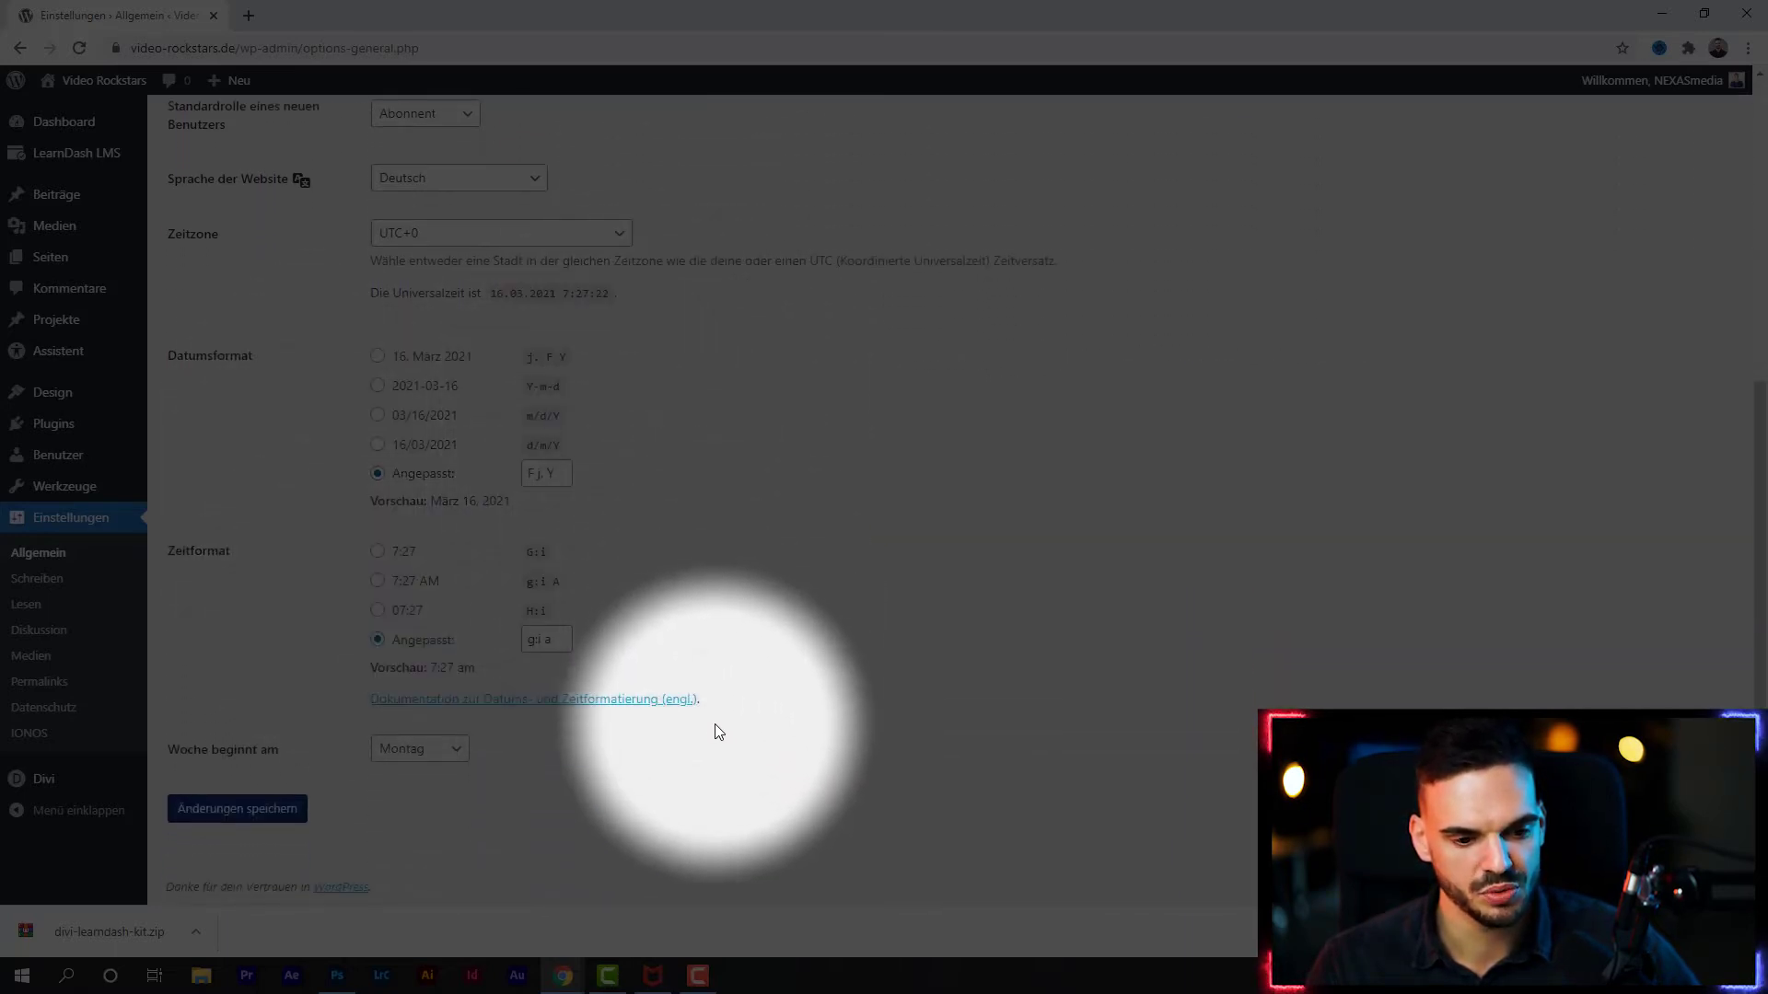
scroll(639, 390, "up", 2)
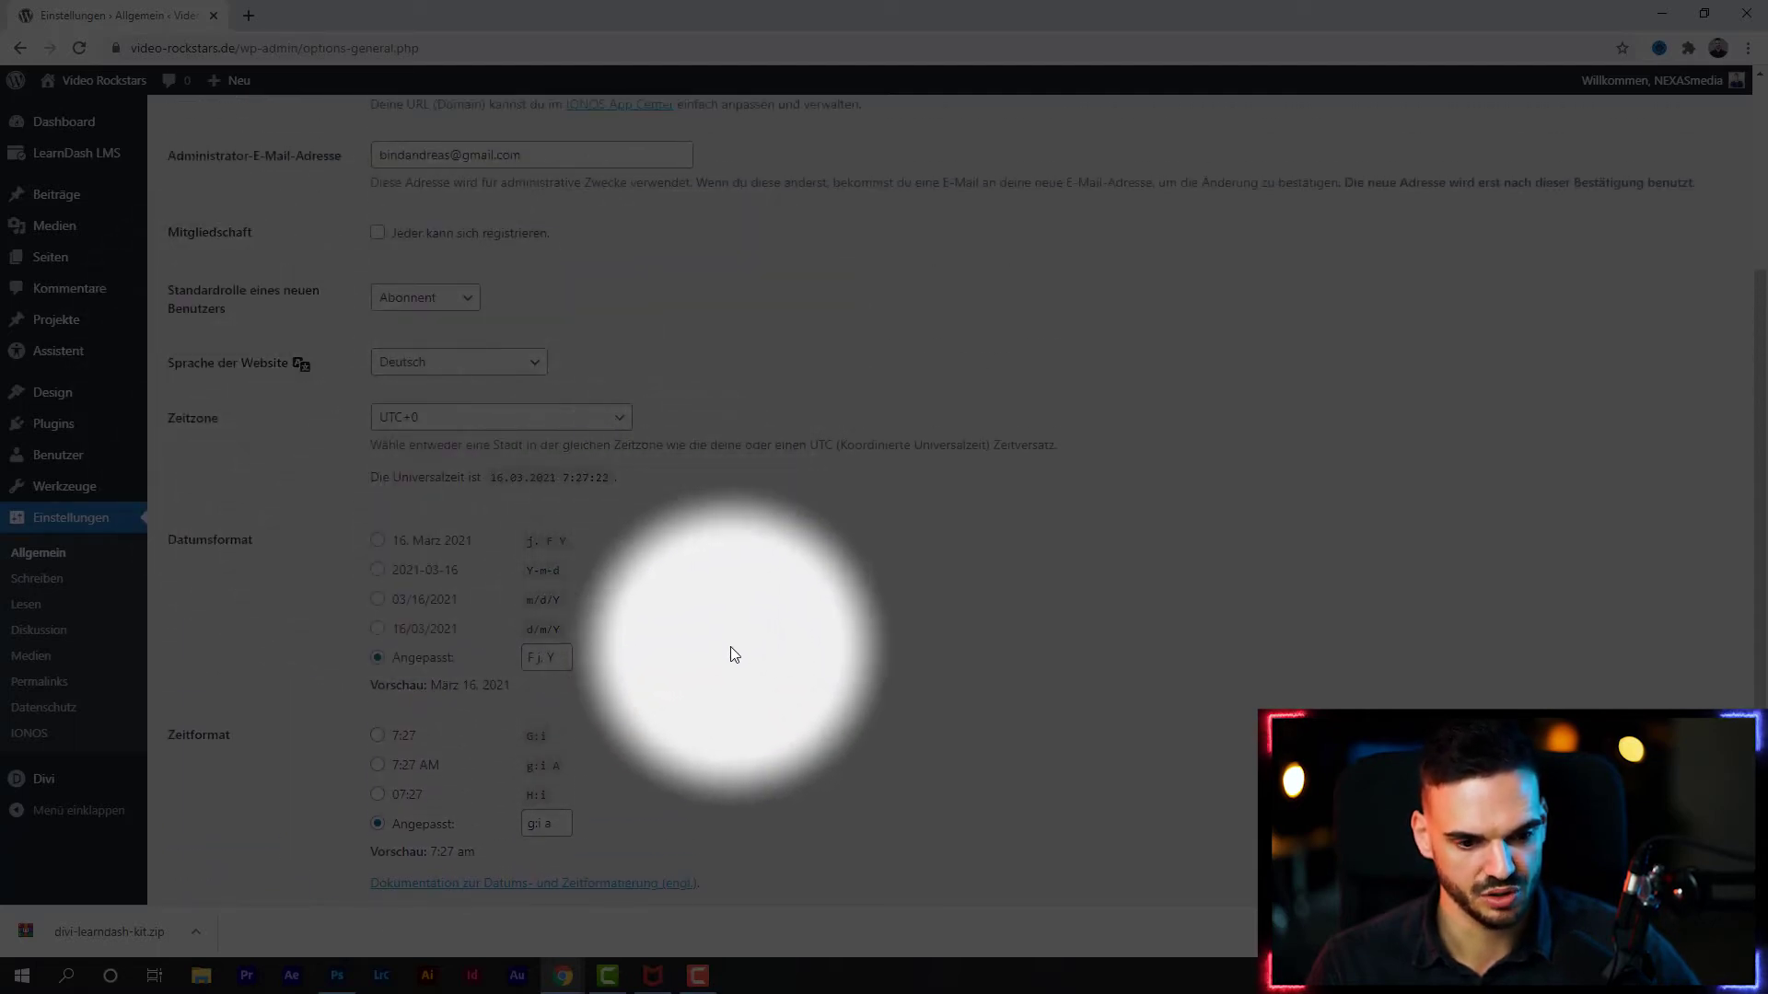
scroll(645, 649, "up", 3)
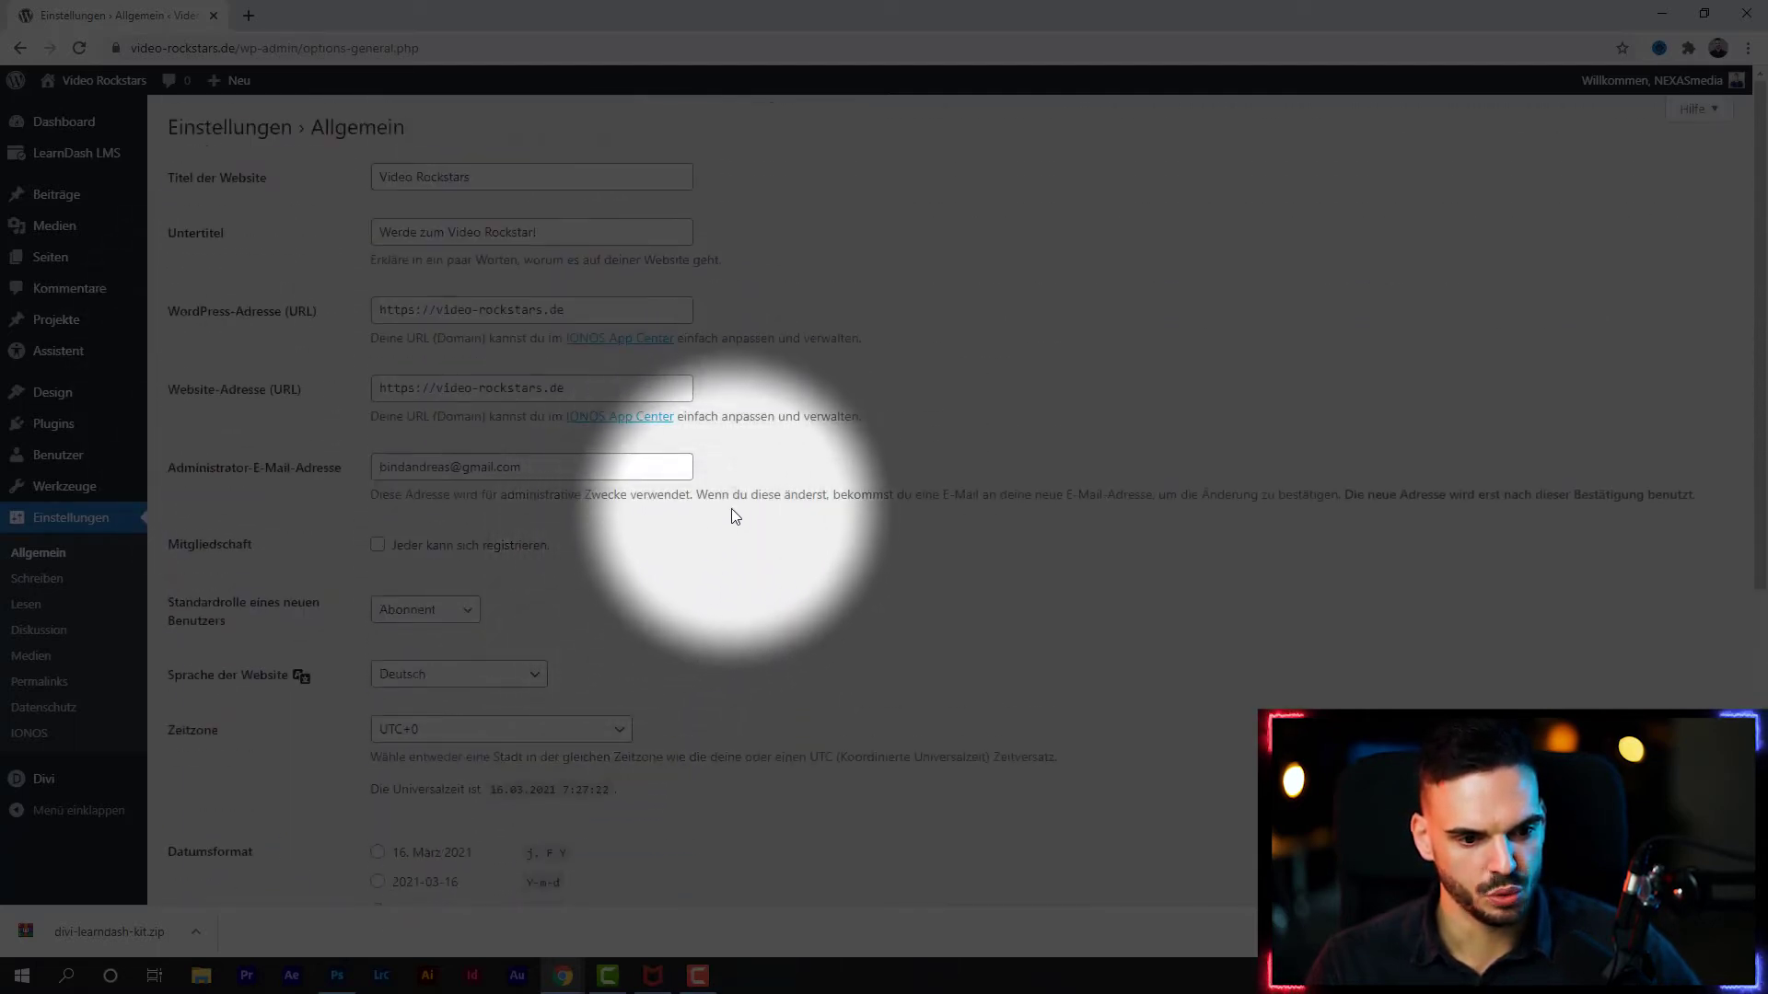
left_click(415, 313)
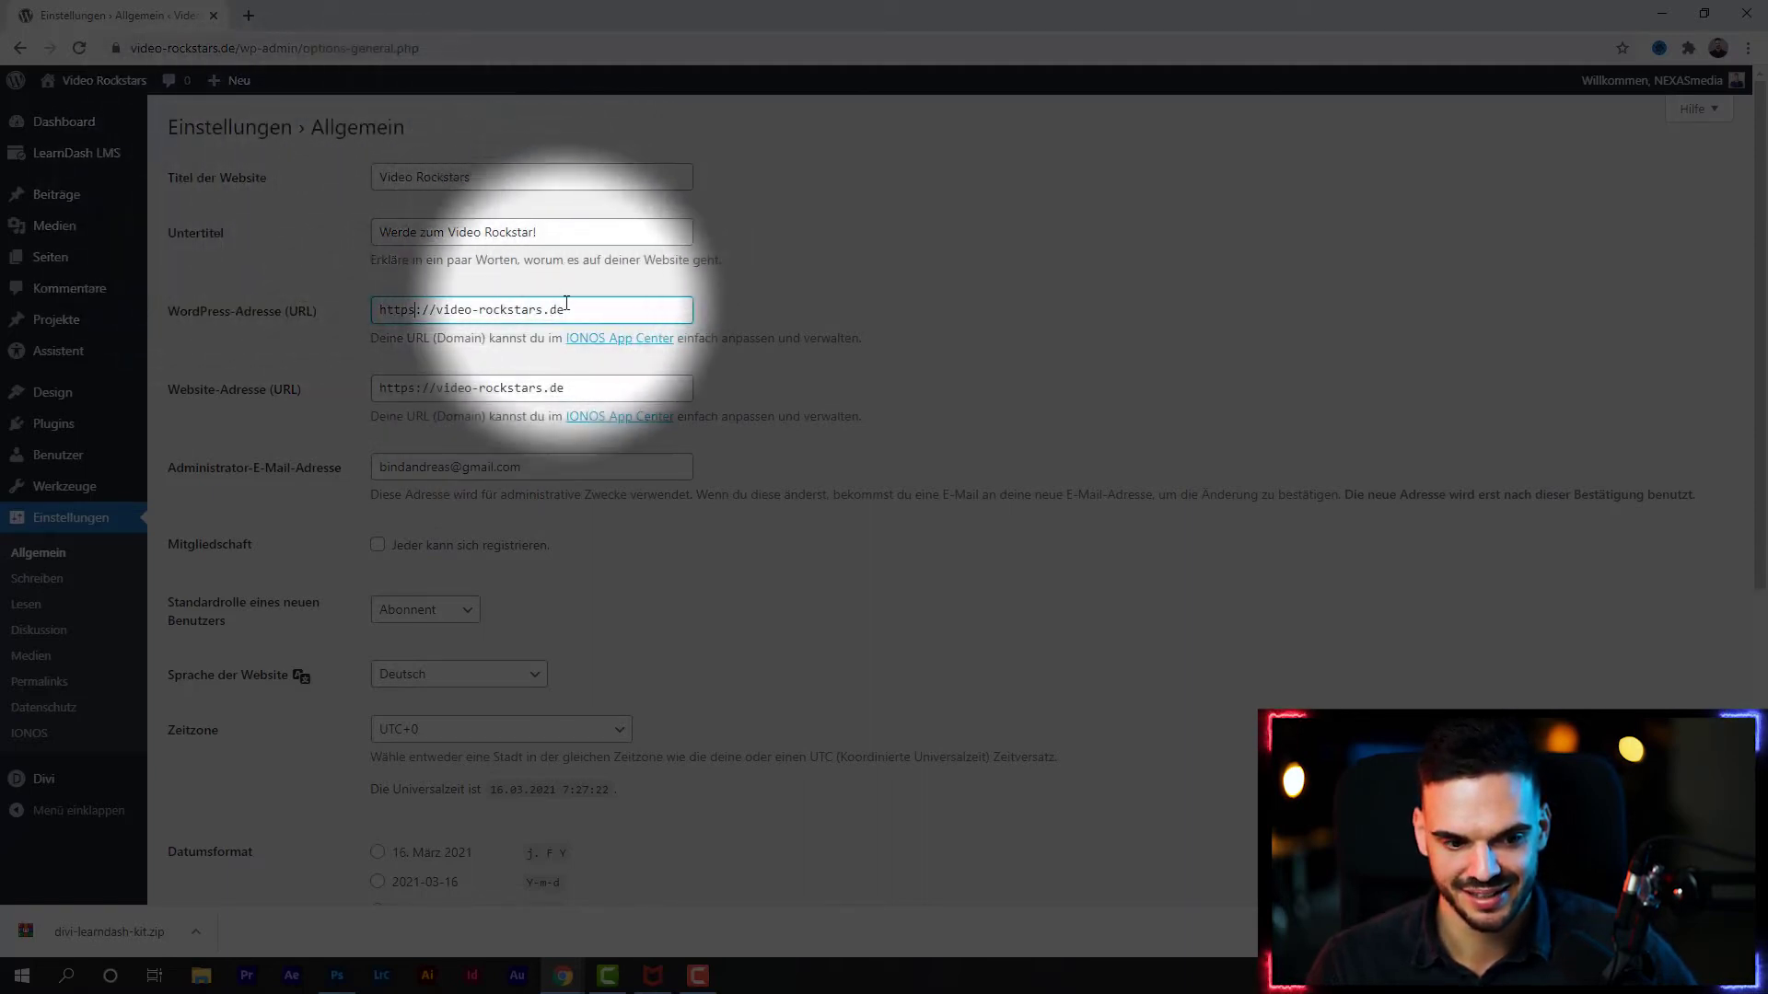
scroll(781, 502, "down", 3)
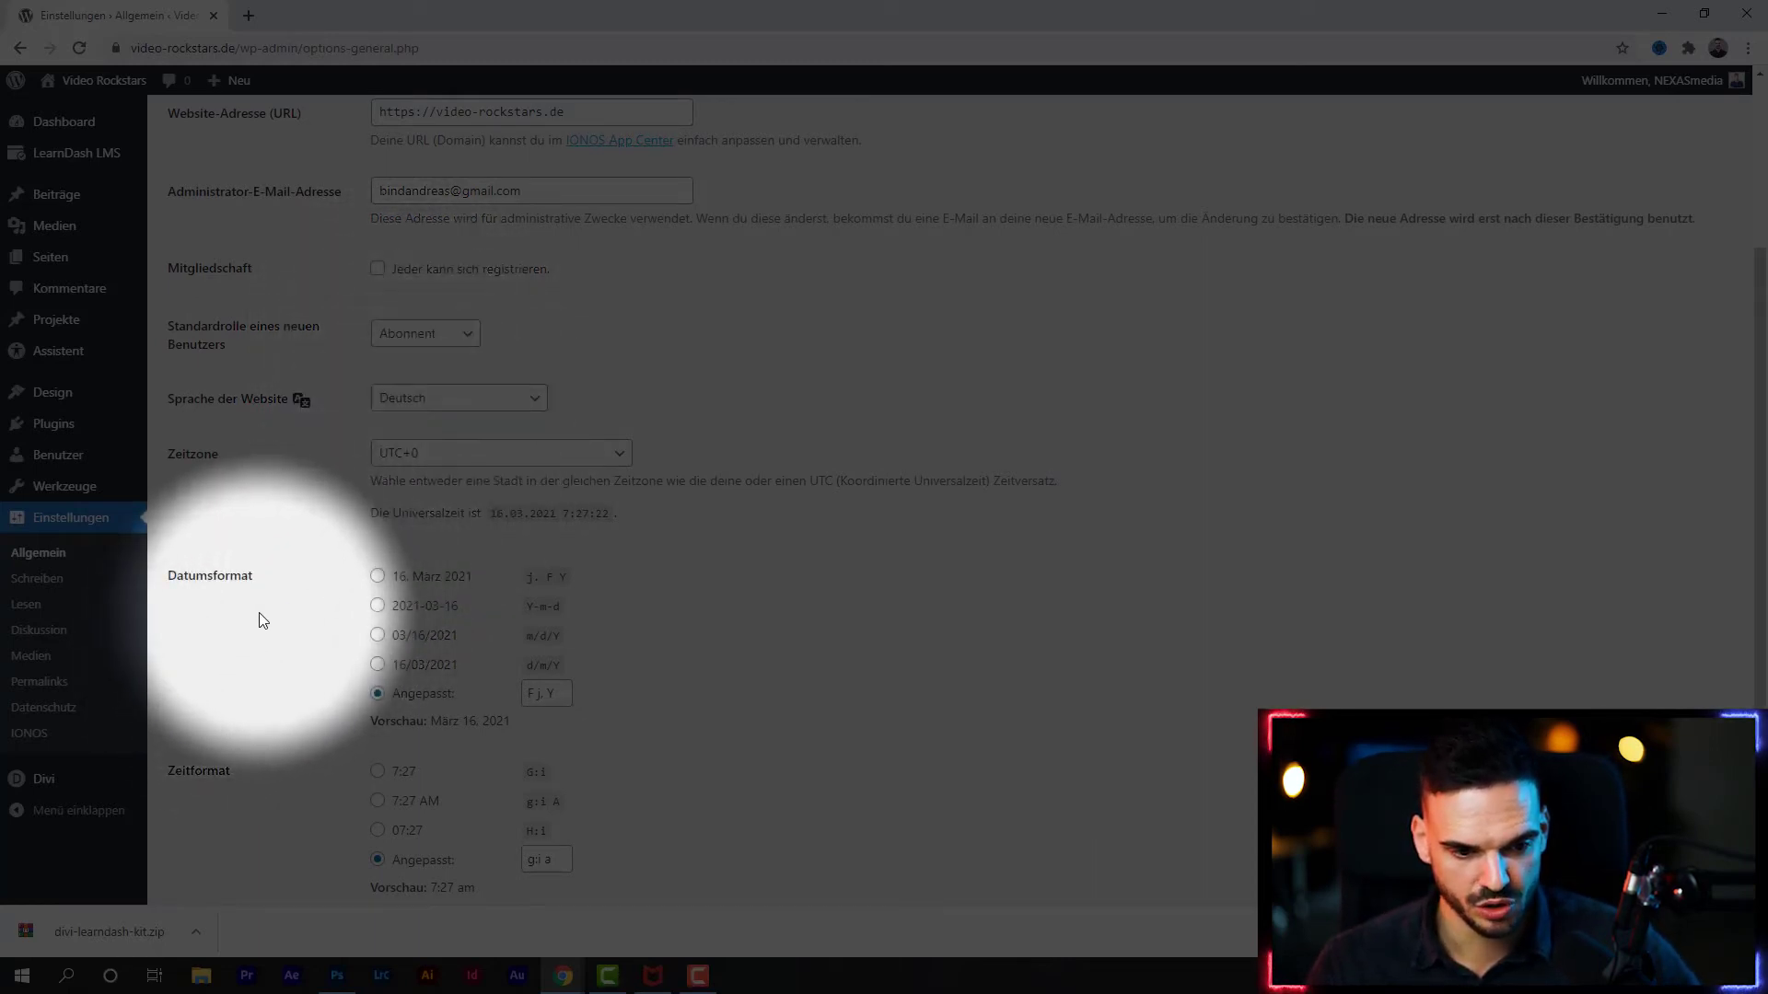
scroll(258, 611, "down", 2)
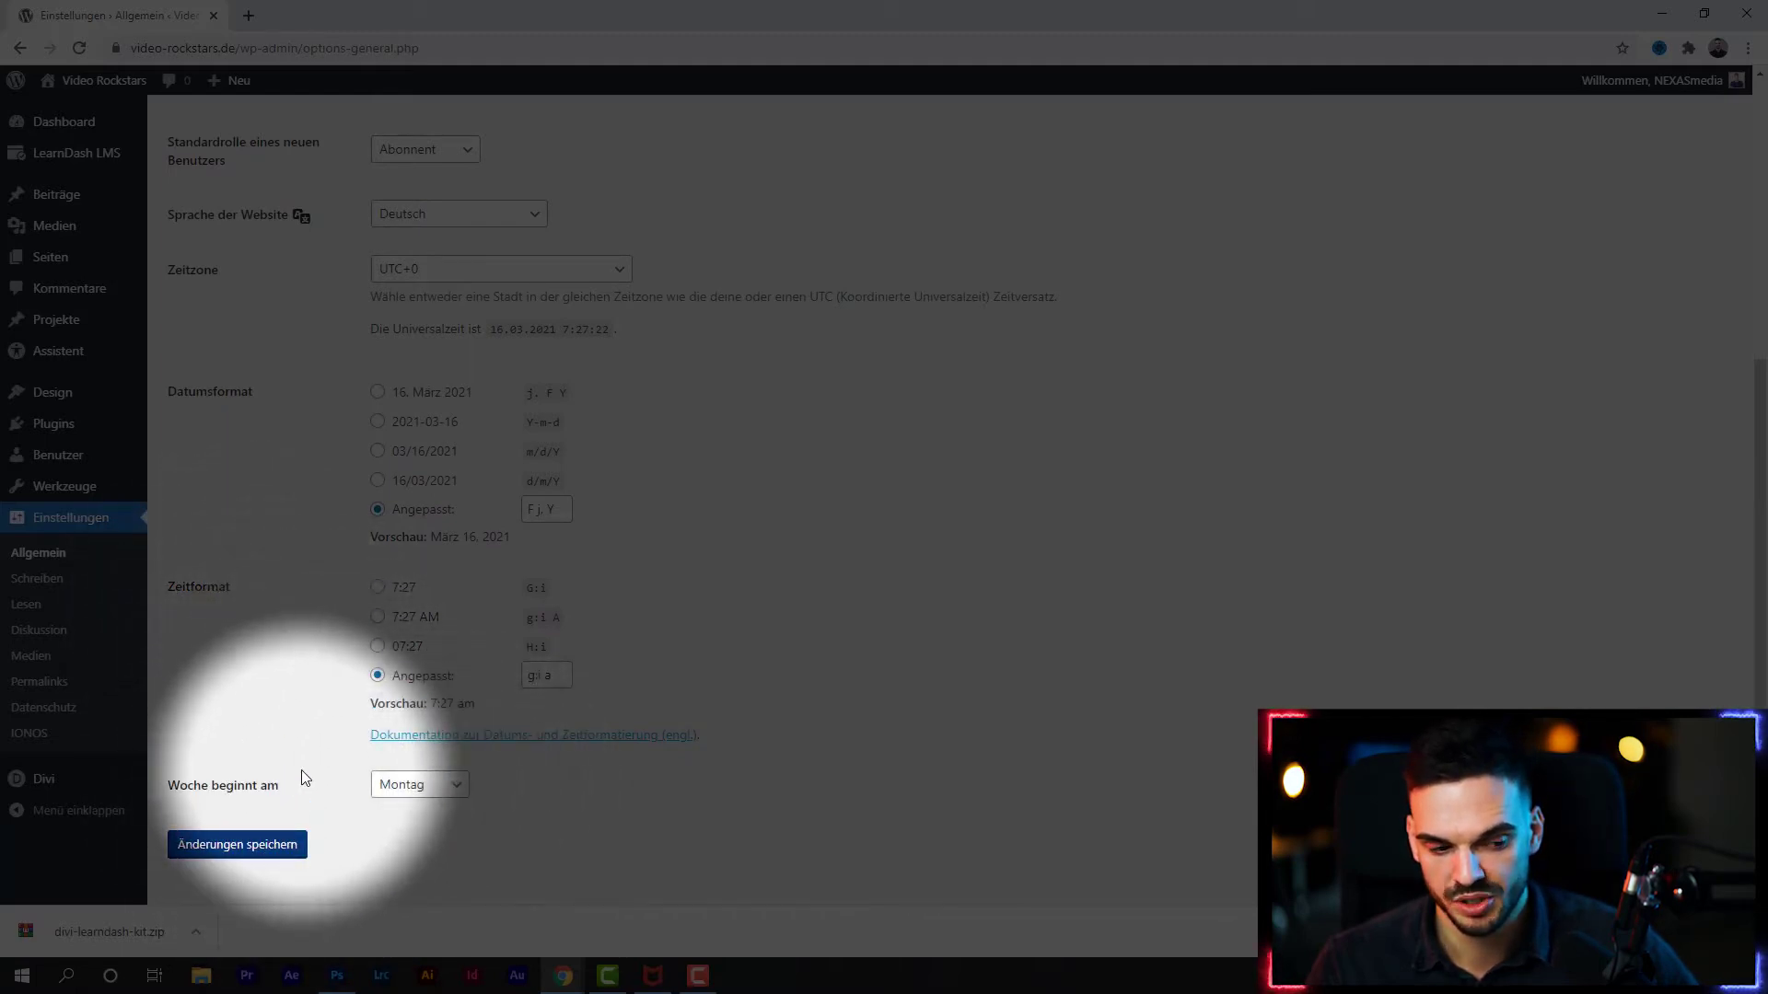
Step: Review the writing settings, and in the reading settings discourage search engines from indexing the site and save the changes
left_click(40, 578)
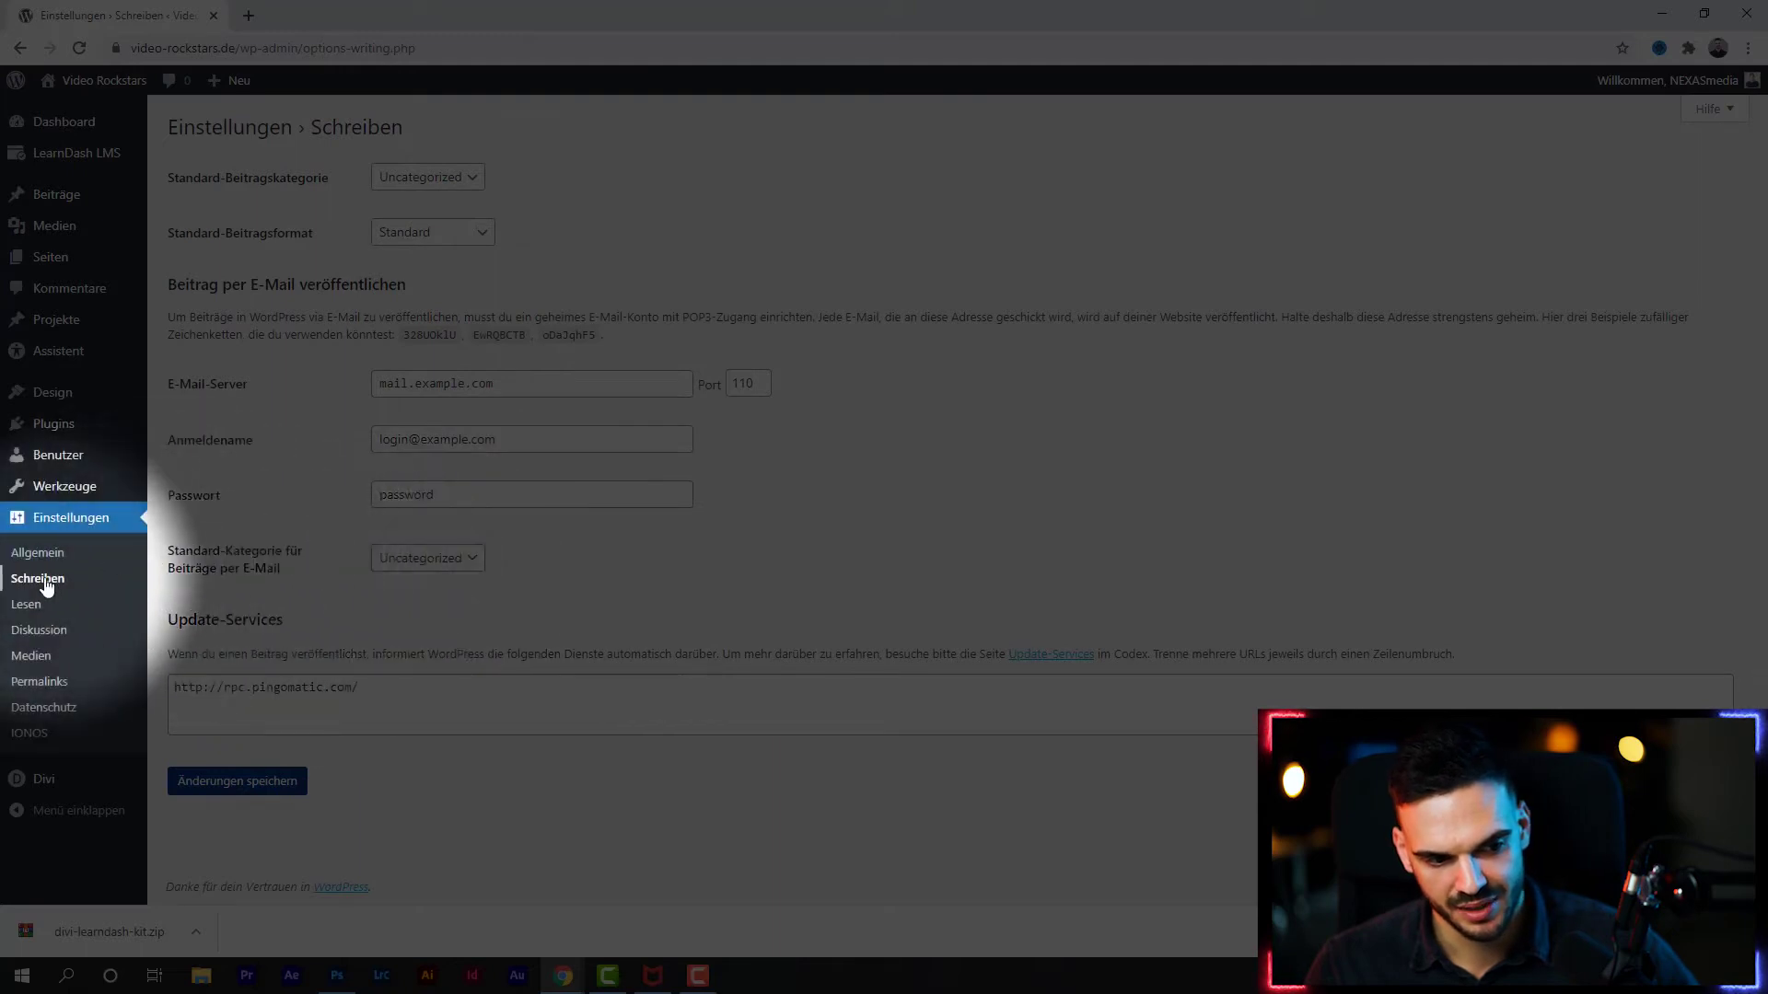
left_click(25, 605)
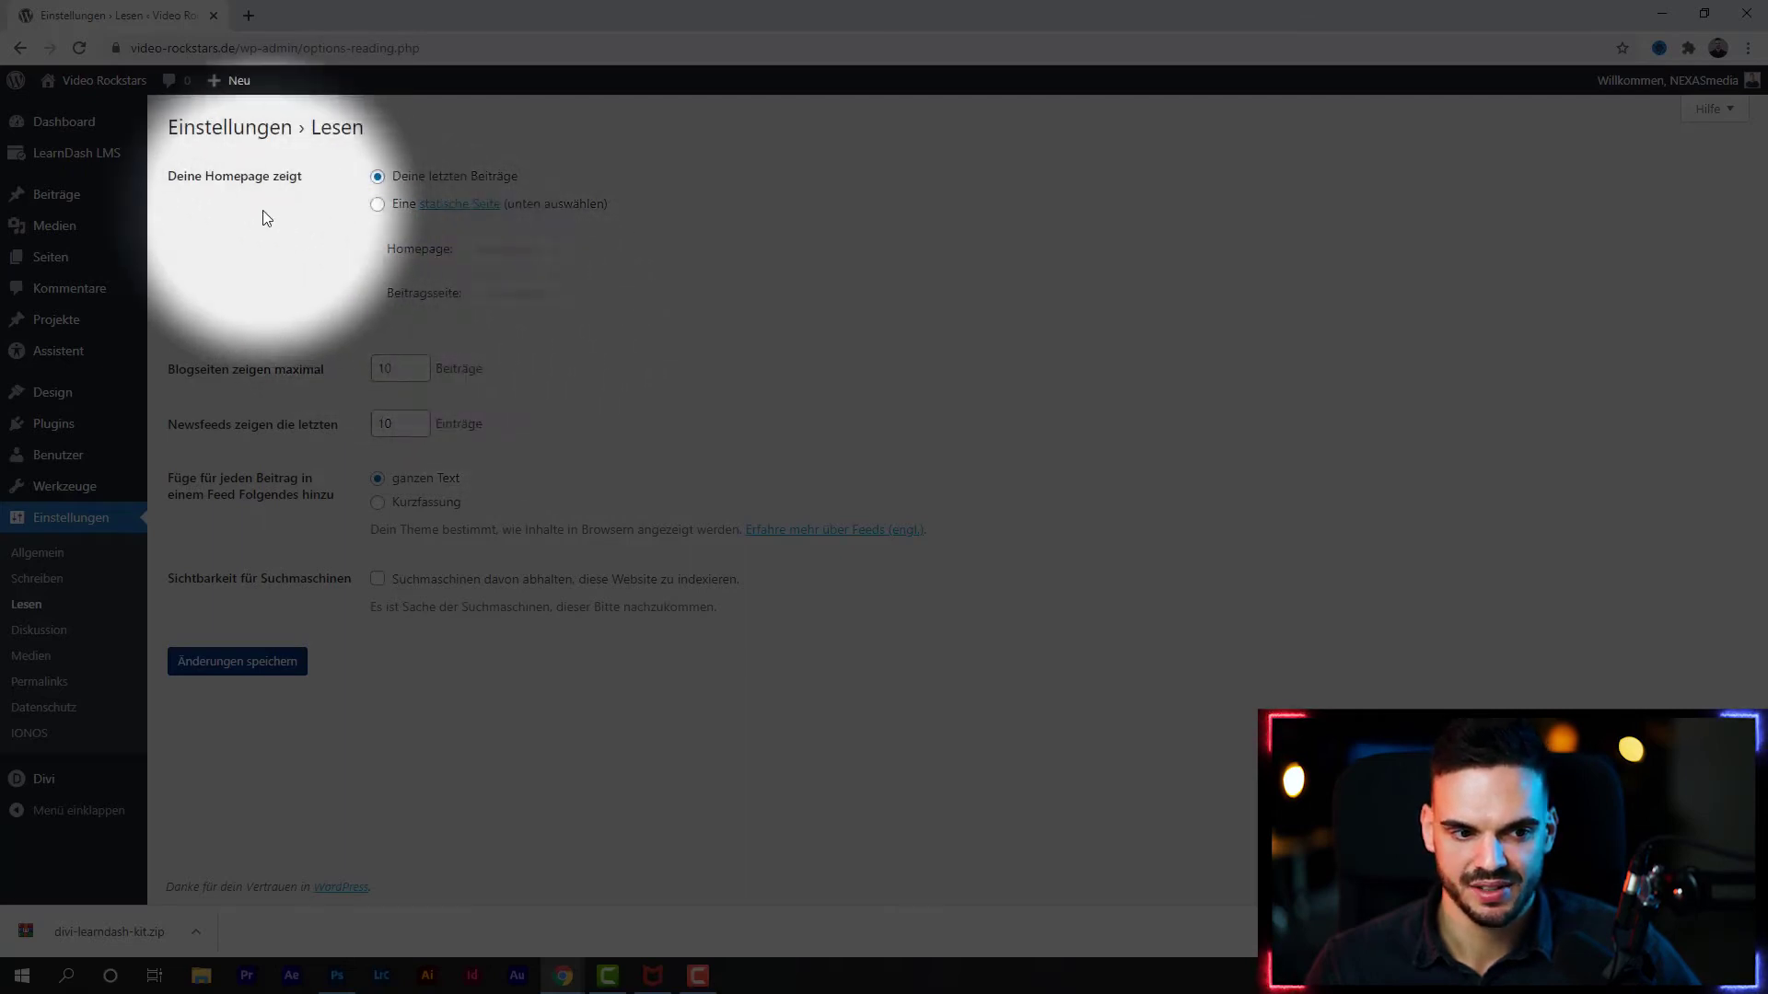
left_click_drag(166, 176, 346, 201)
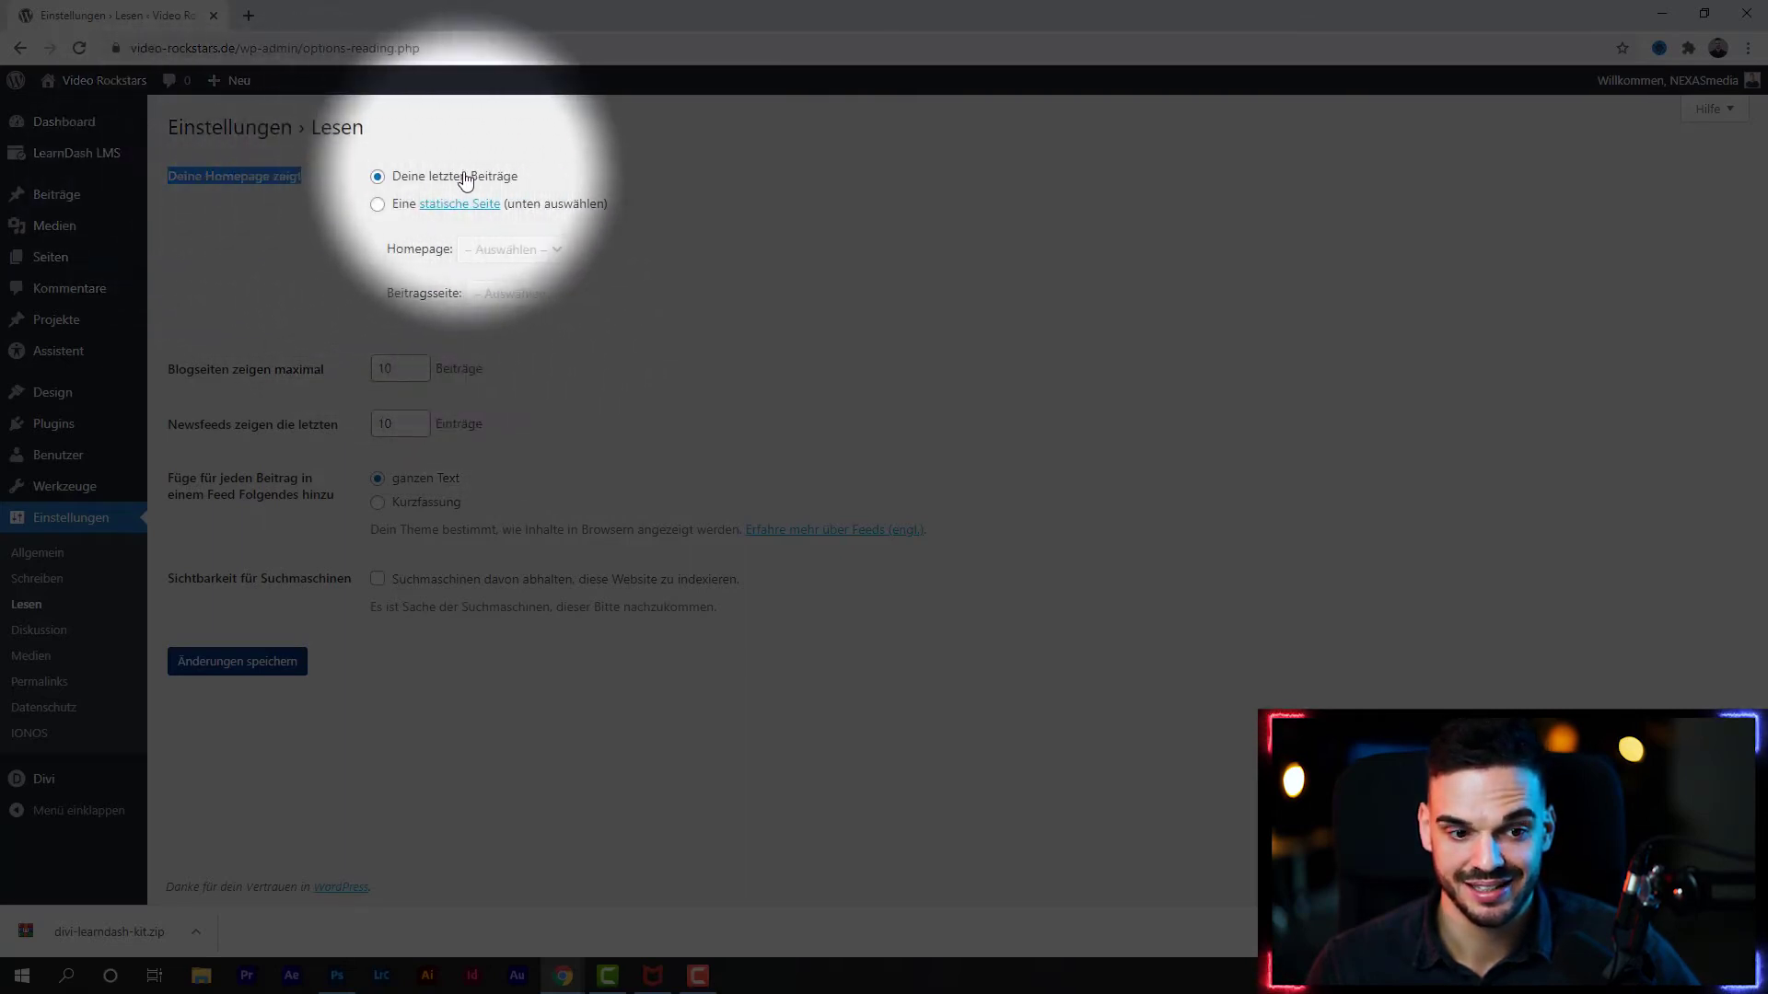
left_click_drag(556, 173, 422, 176)
left_click(390, 196)
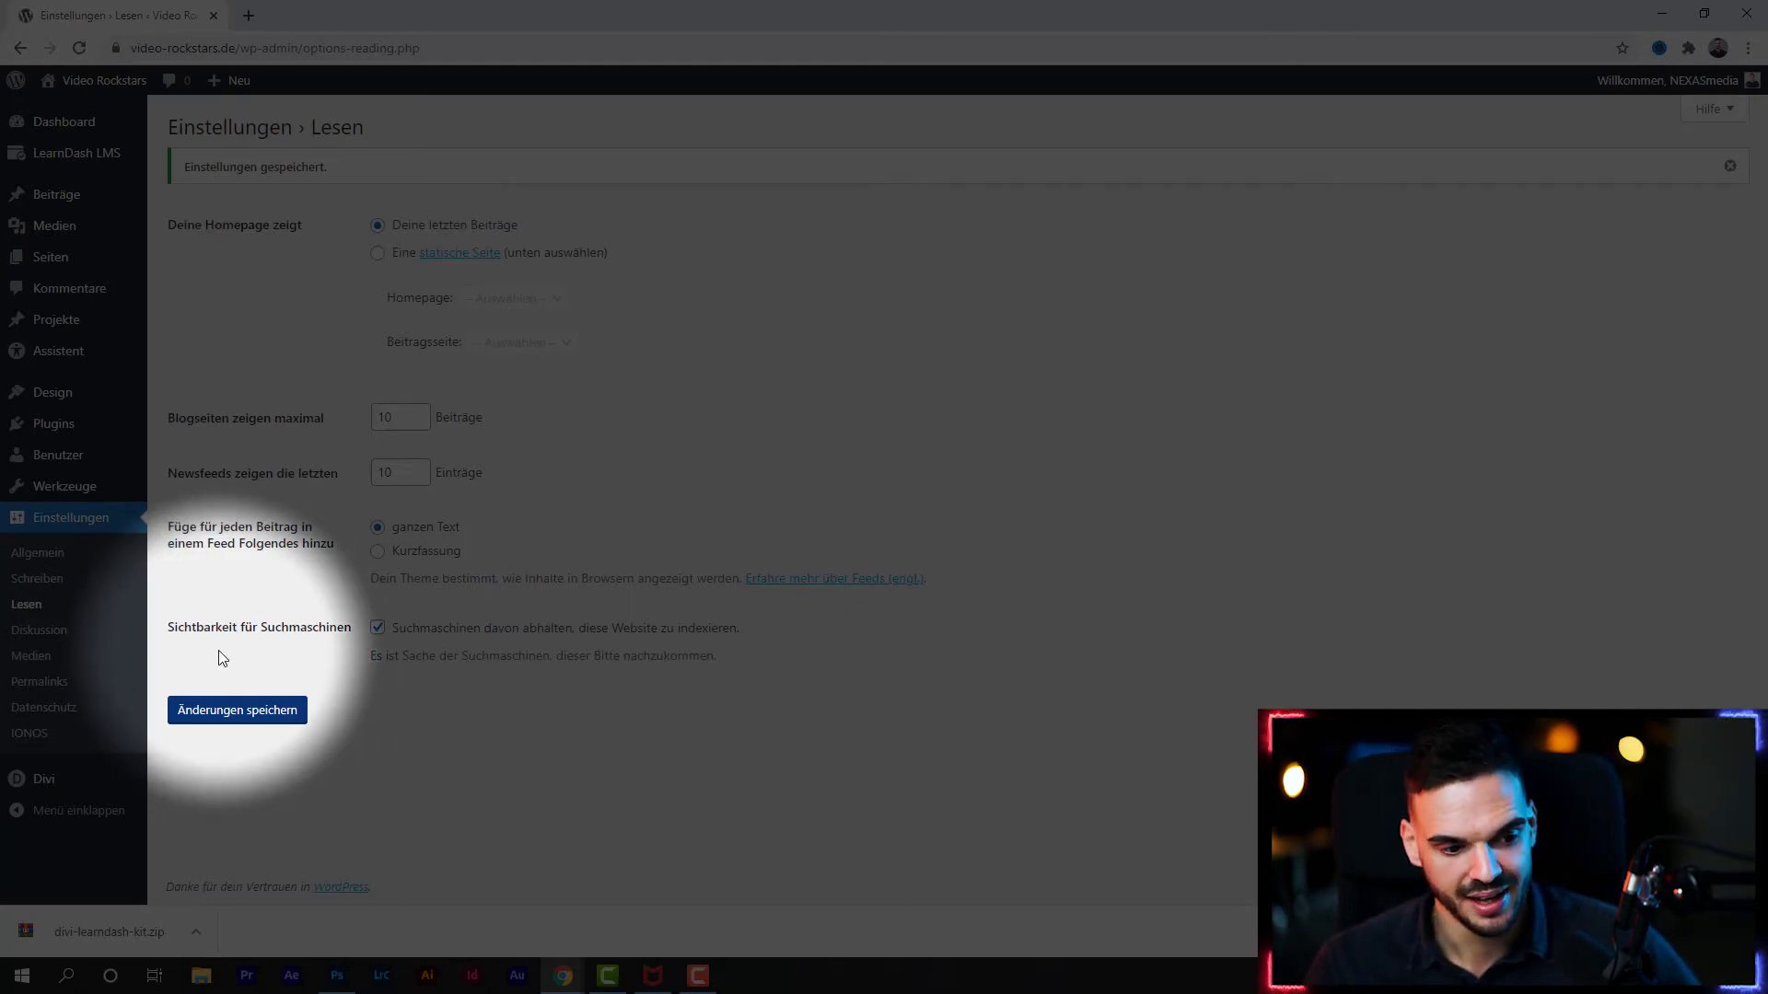
Step: In the discussion settings, disable the e-mail notifications for new comments and for comments awaiting approval
left_click(39, 631)
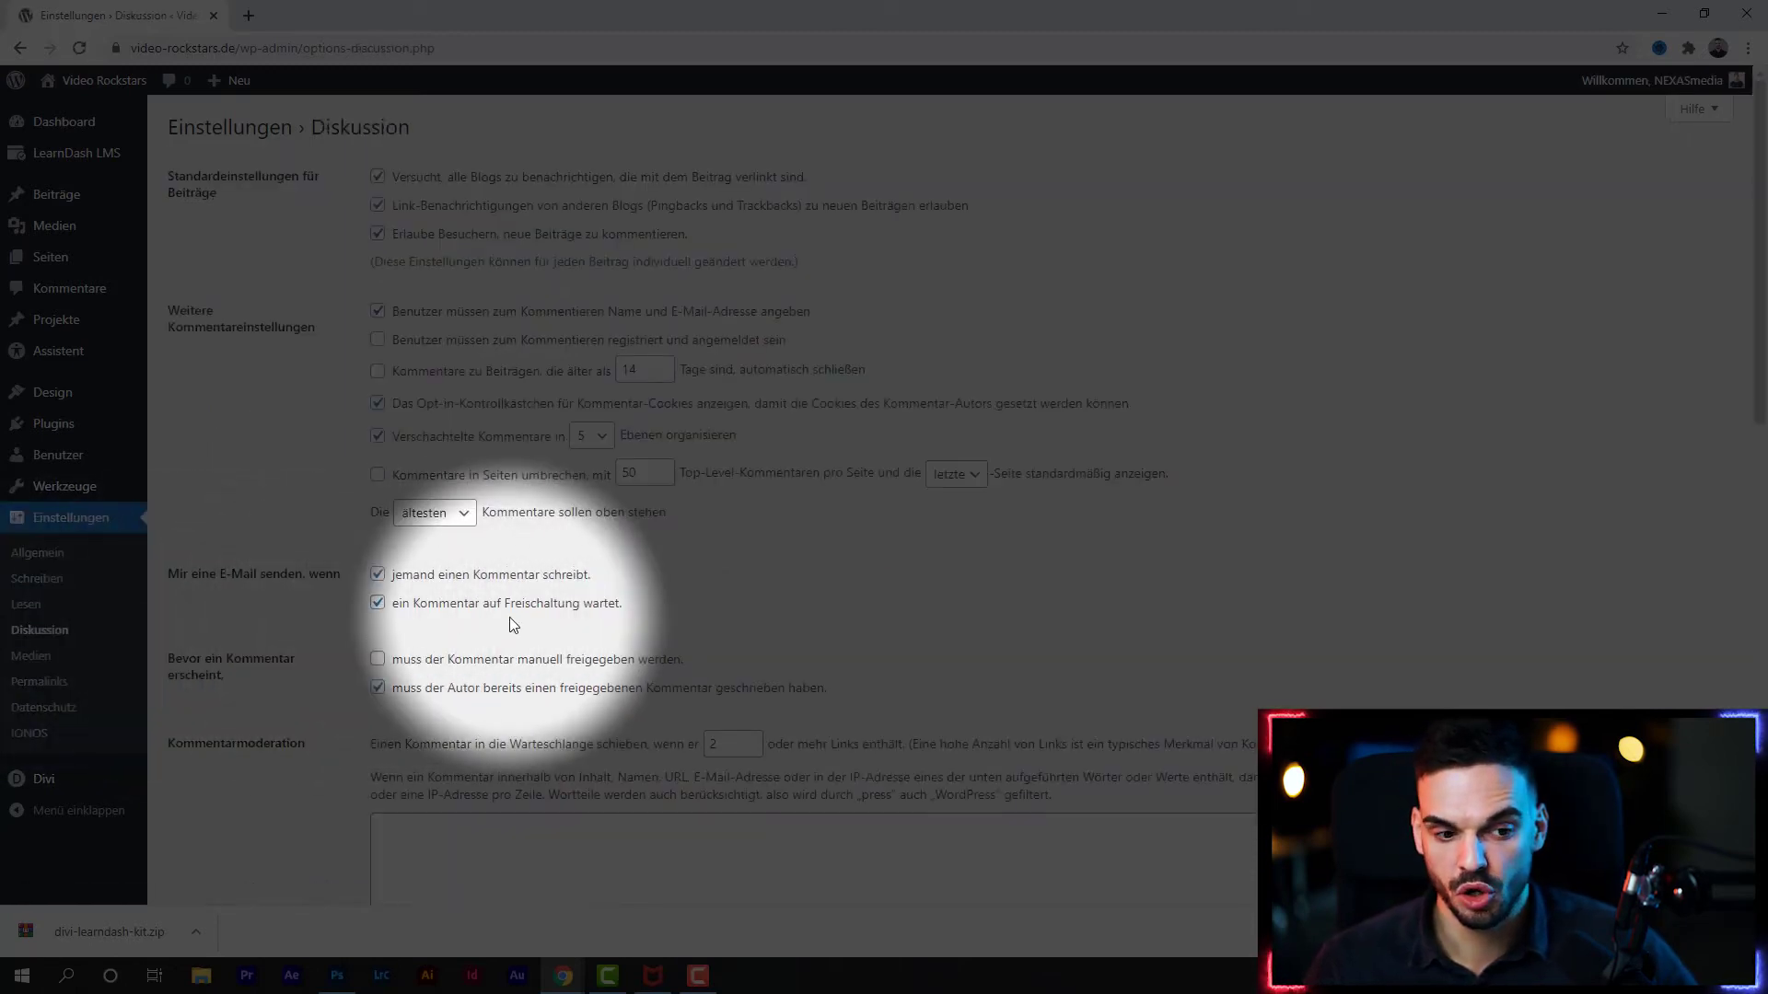
mouse_move(109, 169)
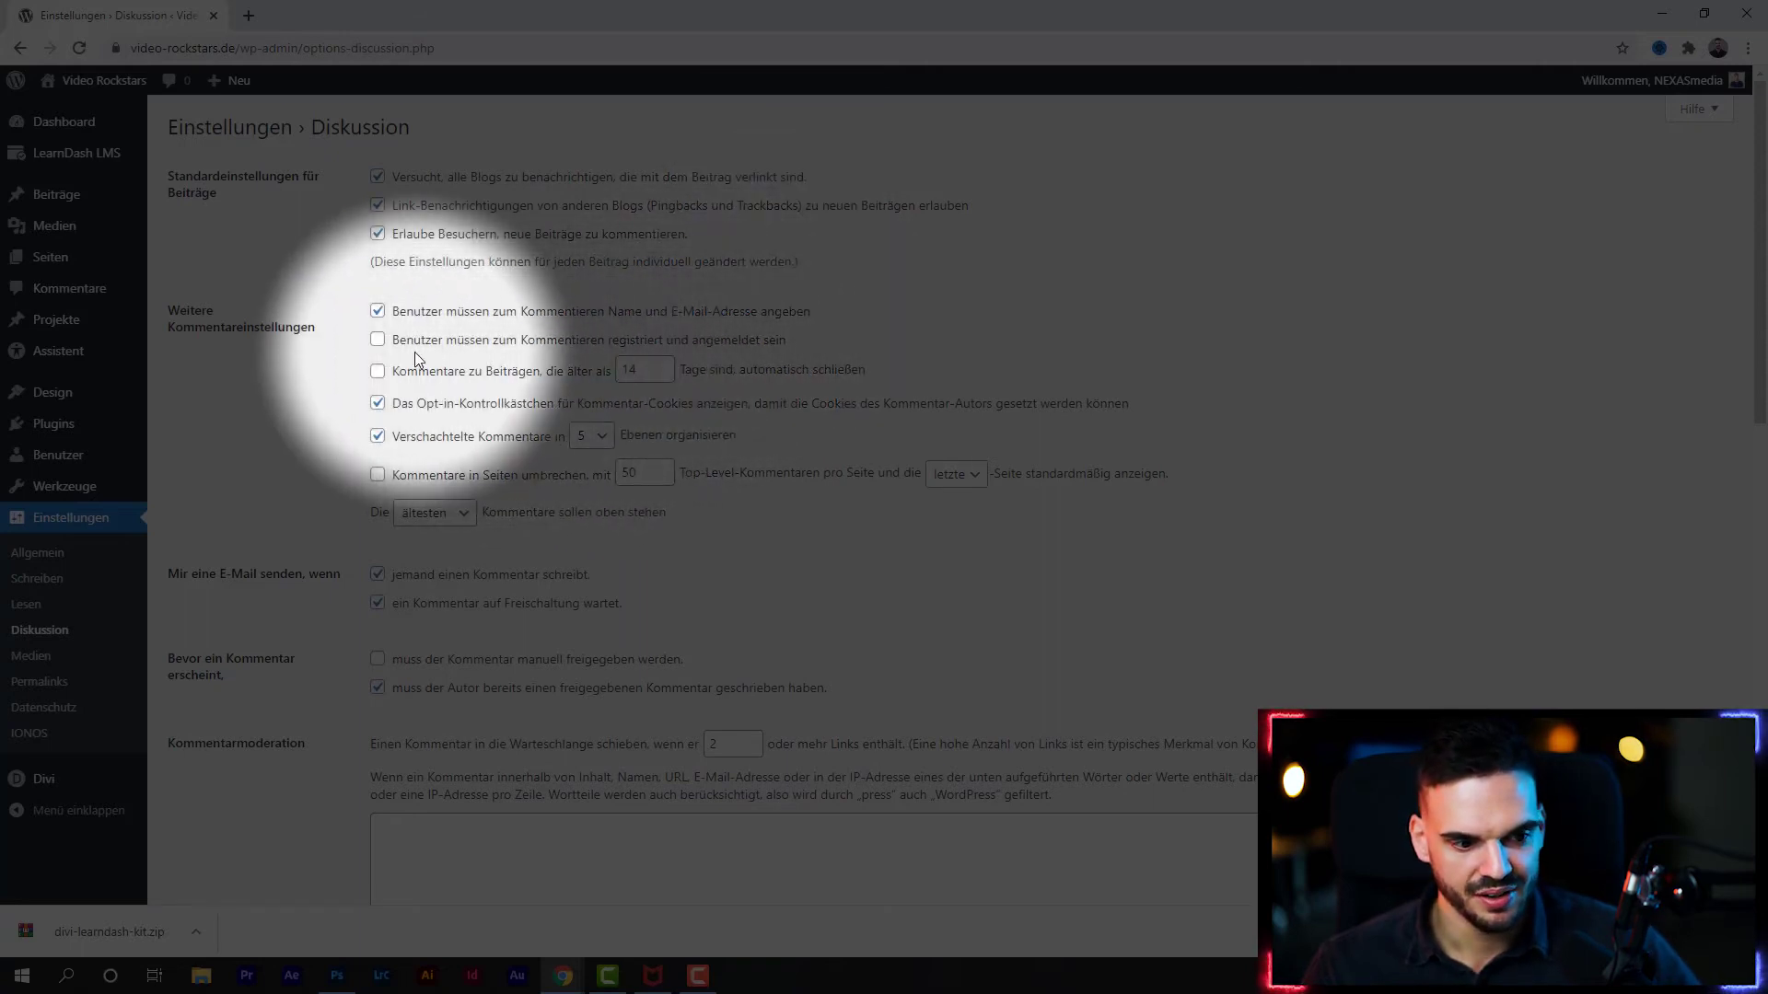
mouse_move(42, 782)
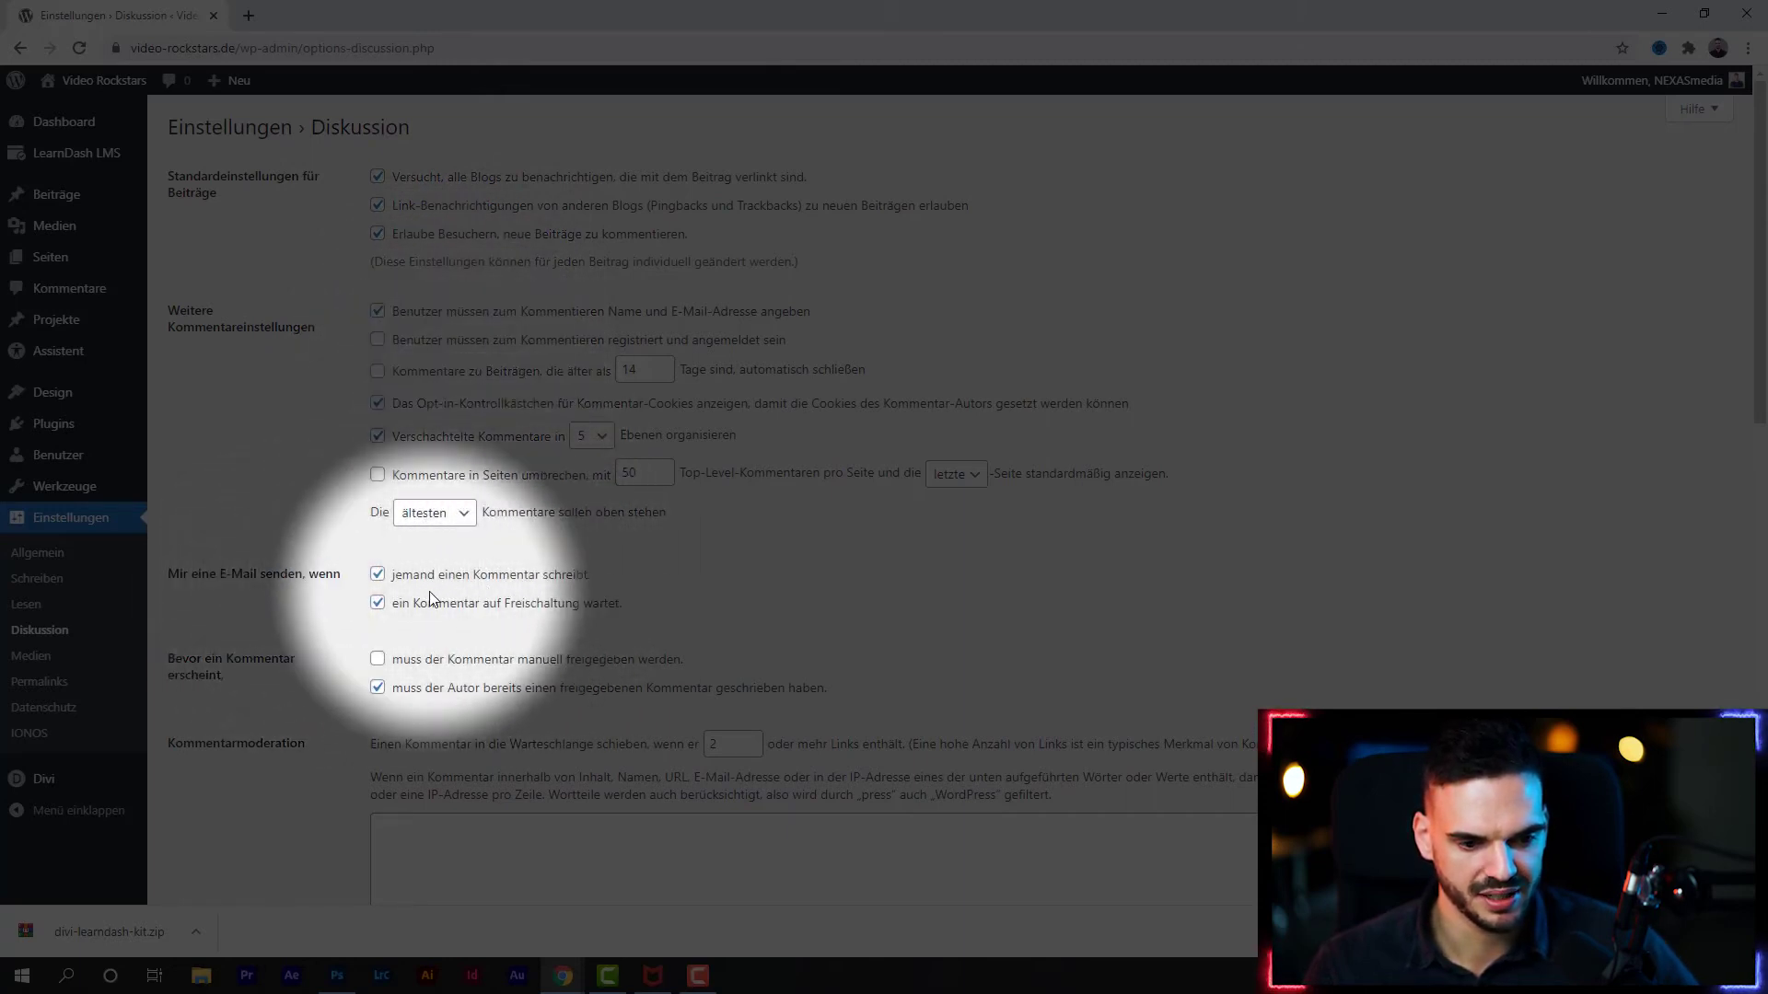
left_click(377, 574)
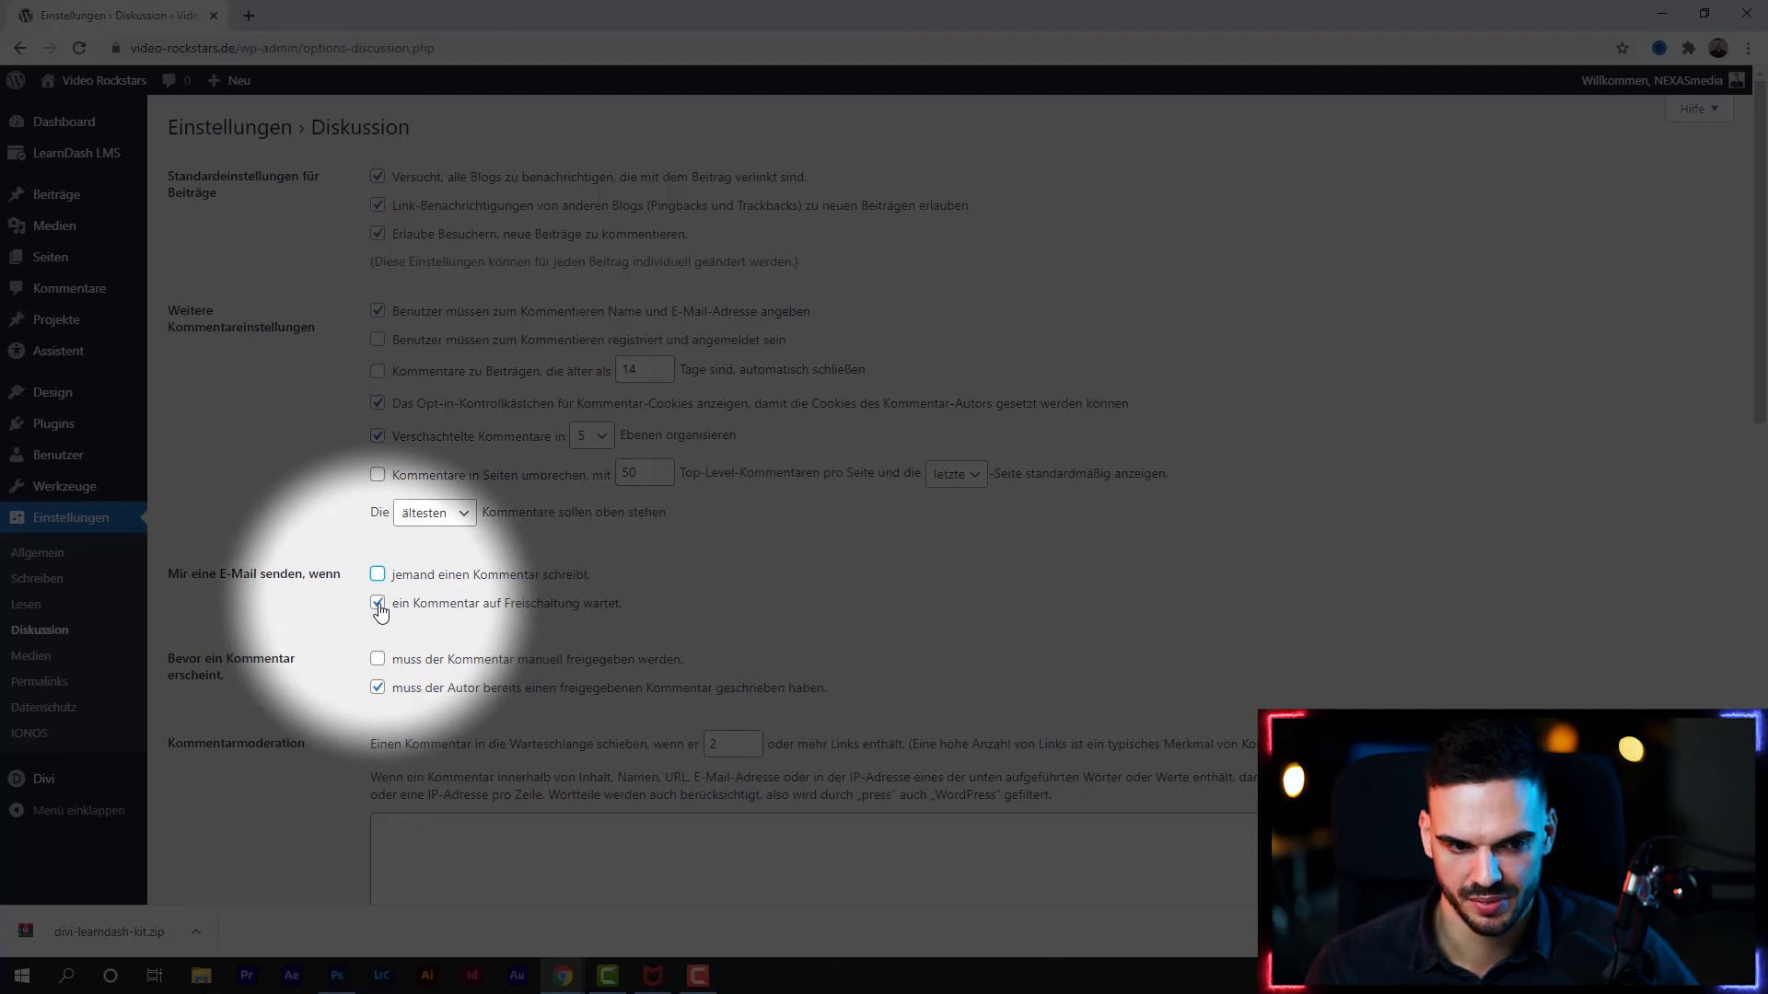
left_click(378, 604)
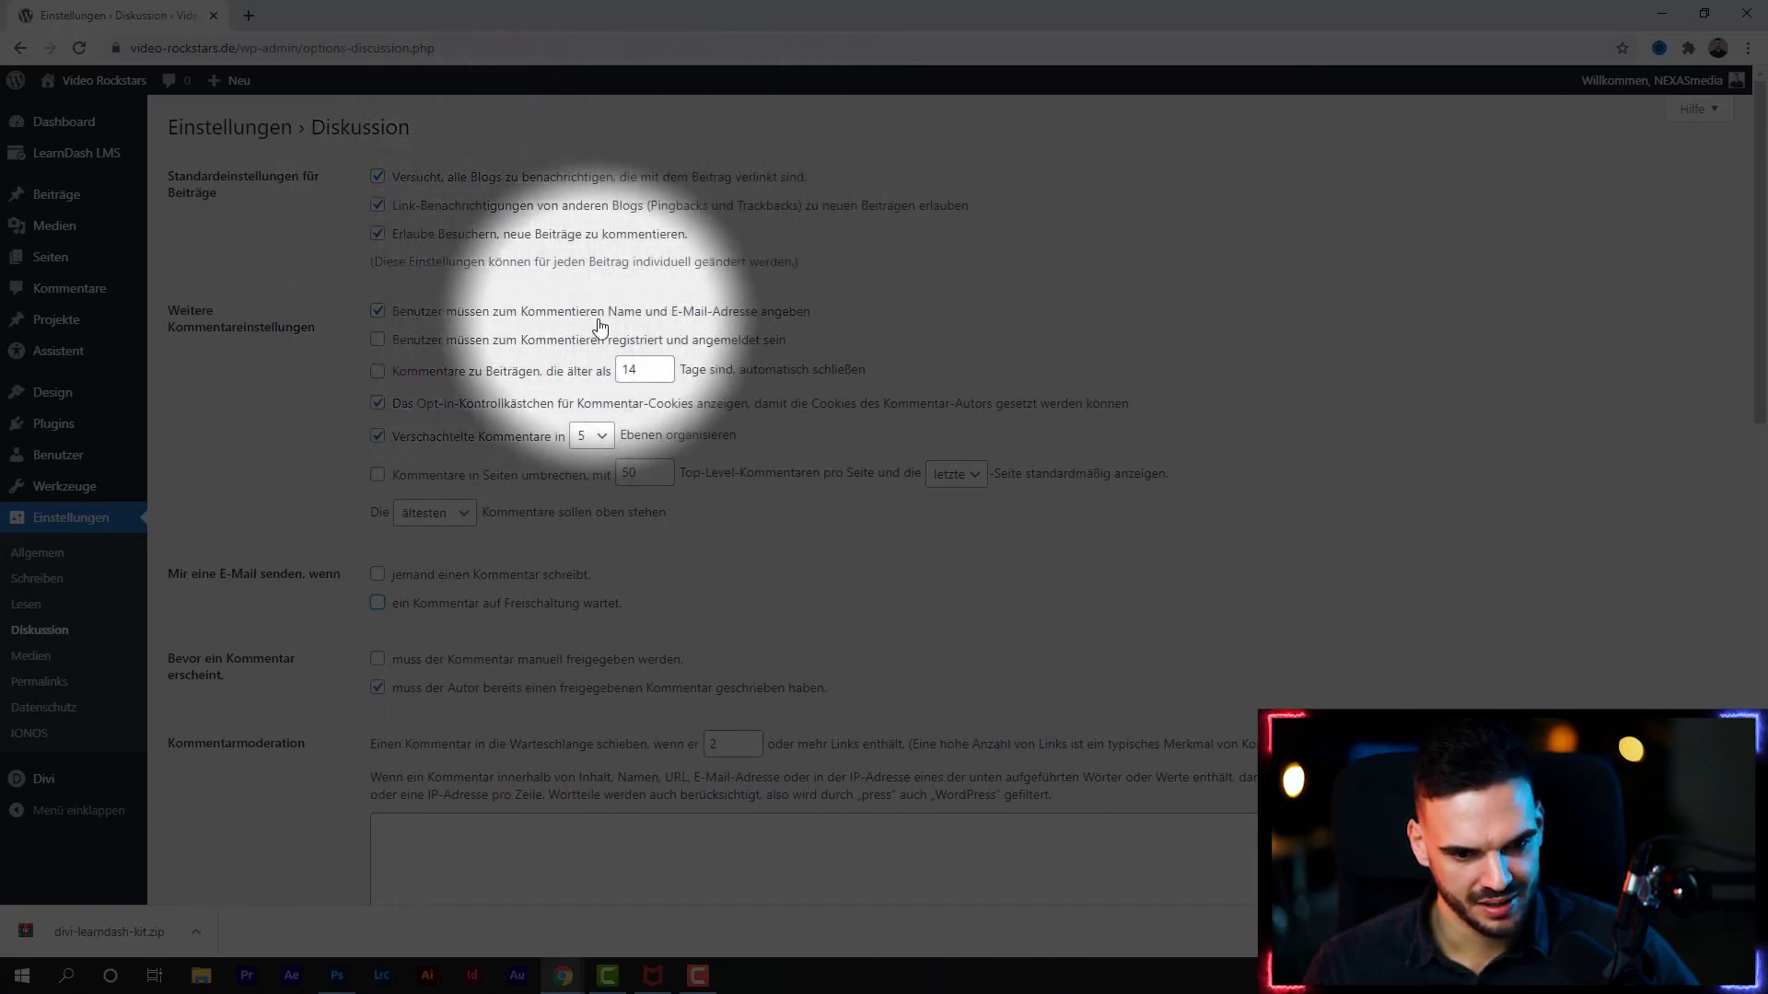
Step: Disable the commenter name and e-mail requirement, visitor comments on new posts, and the requirement for a previously approved comment
left_click(377, 313)
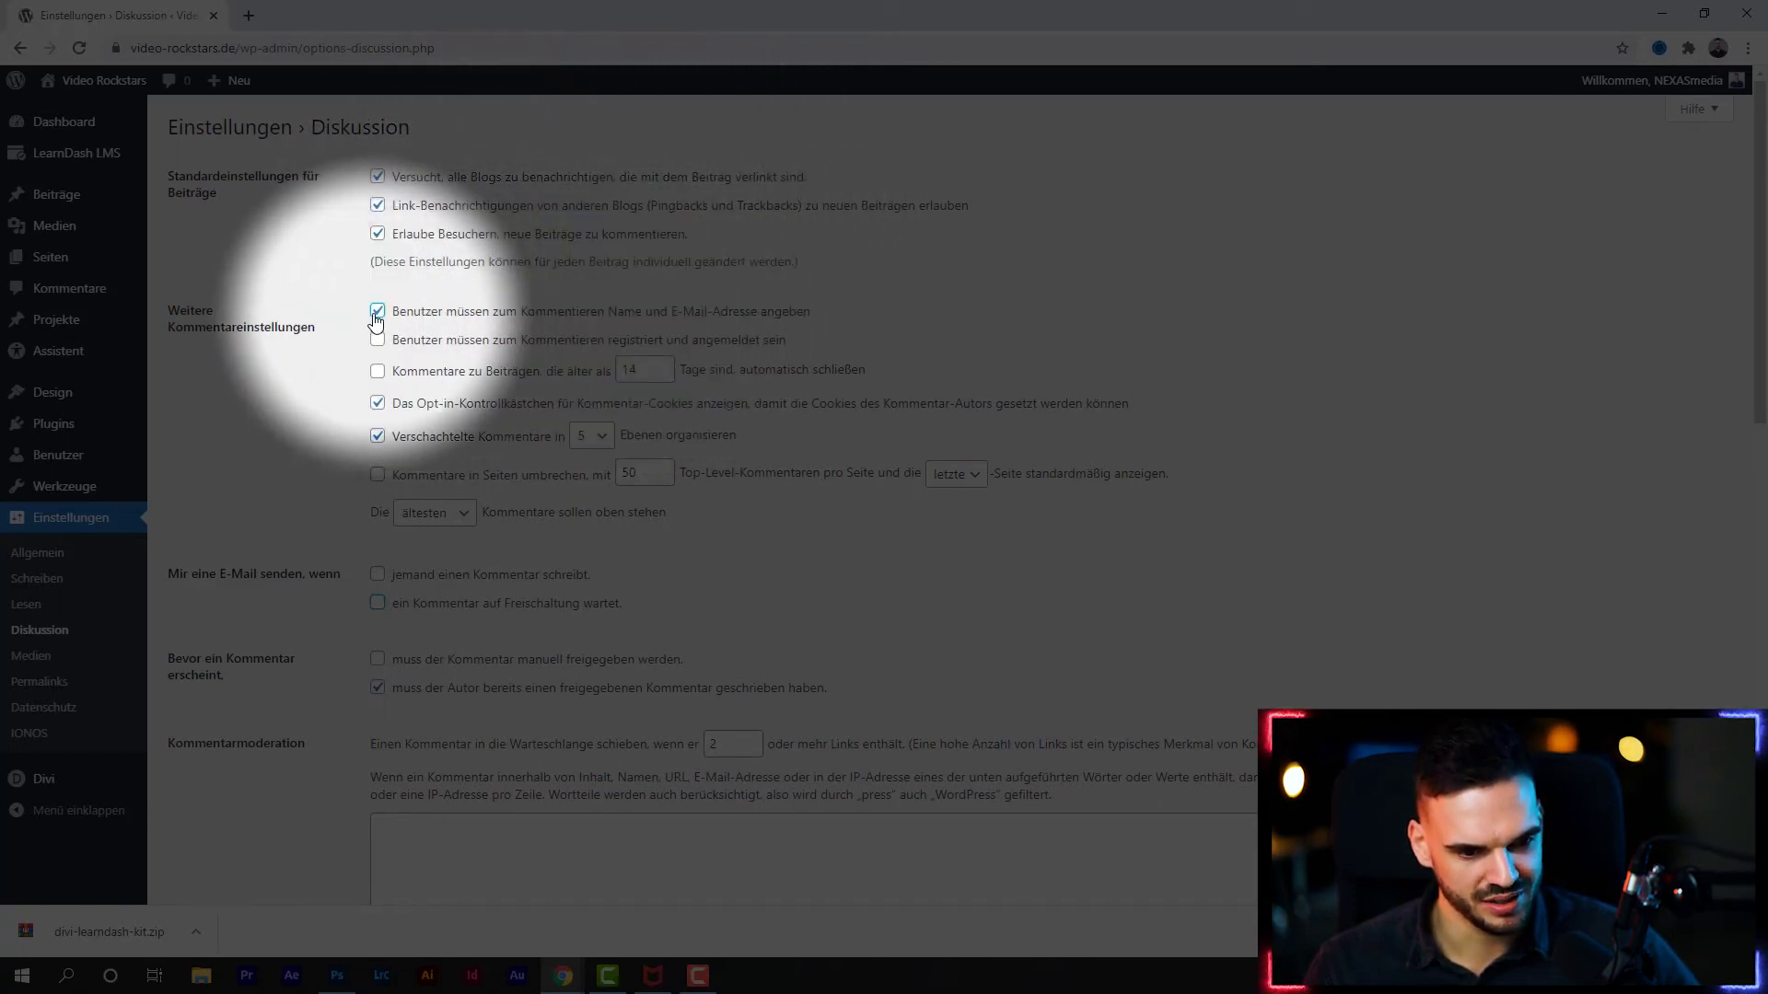
left_click(378, 234)
scroll(595, 713, "down", 1)
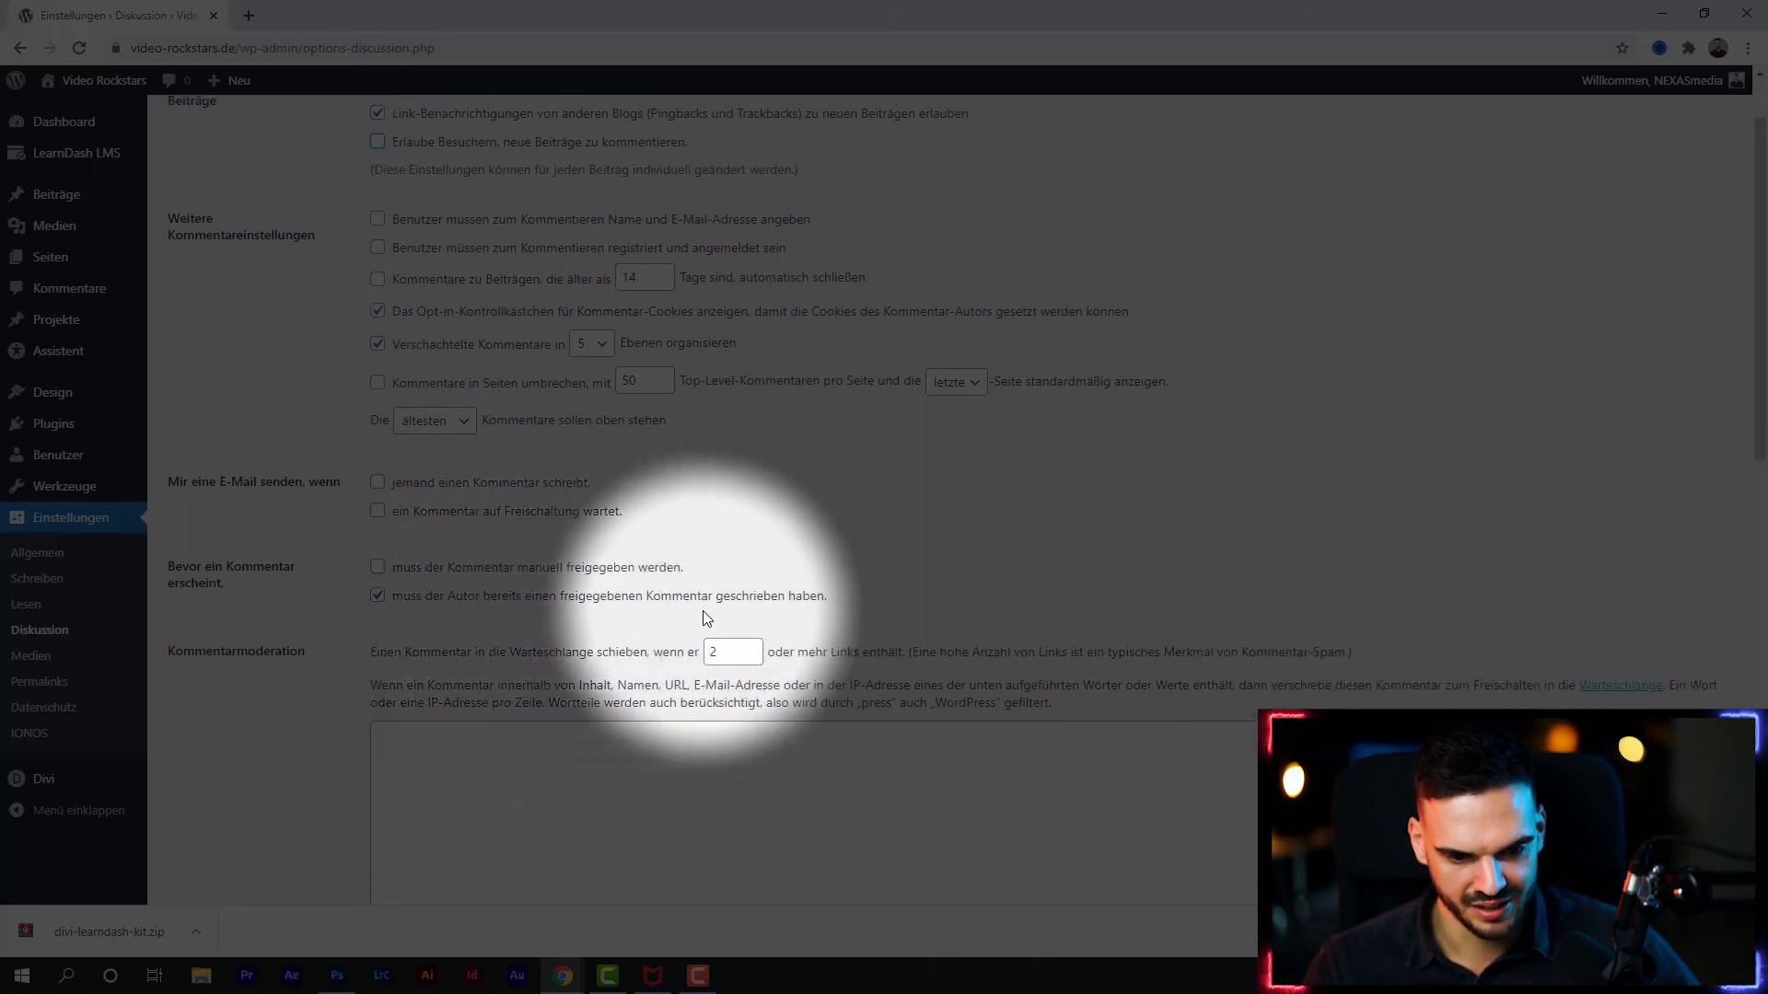
left_click(378, 595)
Step: Review the moderation and avatar options in the discussion settings and save the changes
scroll(519, 634, "down", 8)
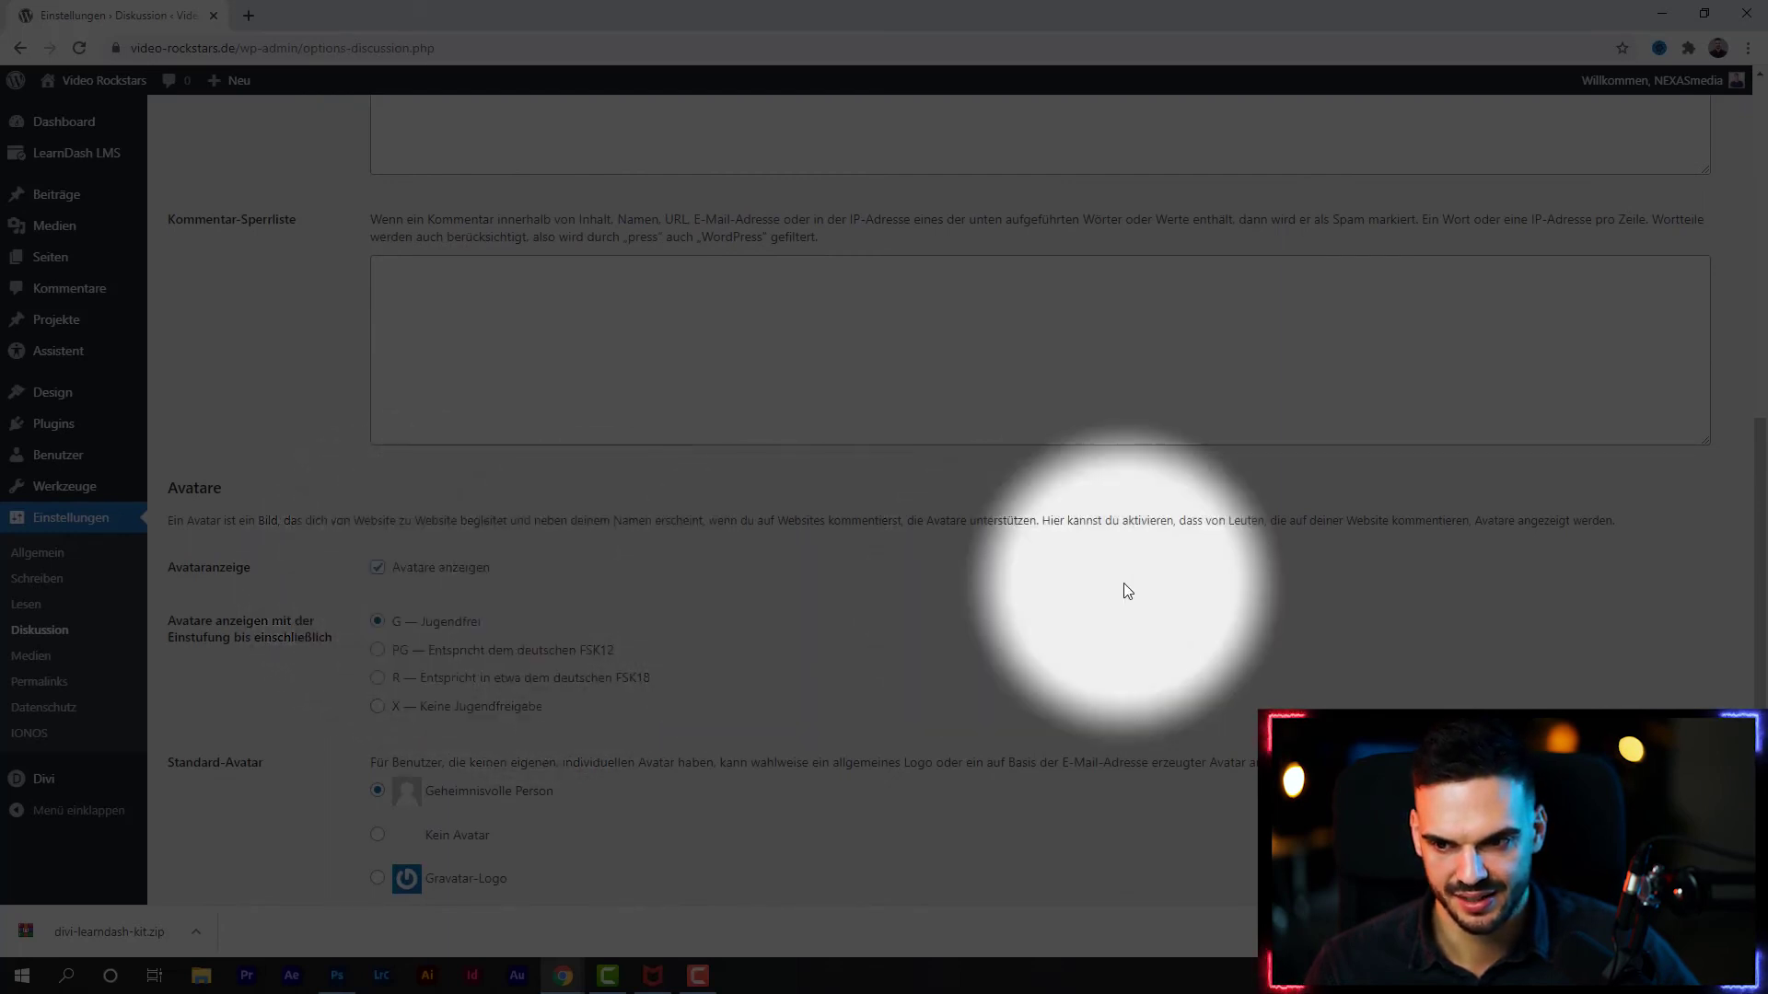
mouse_move(1738, 88)
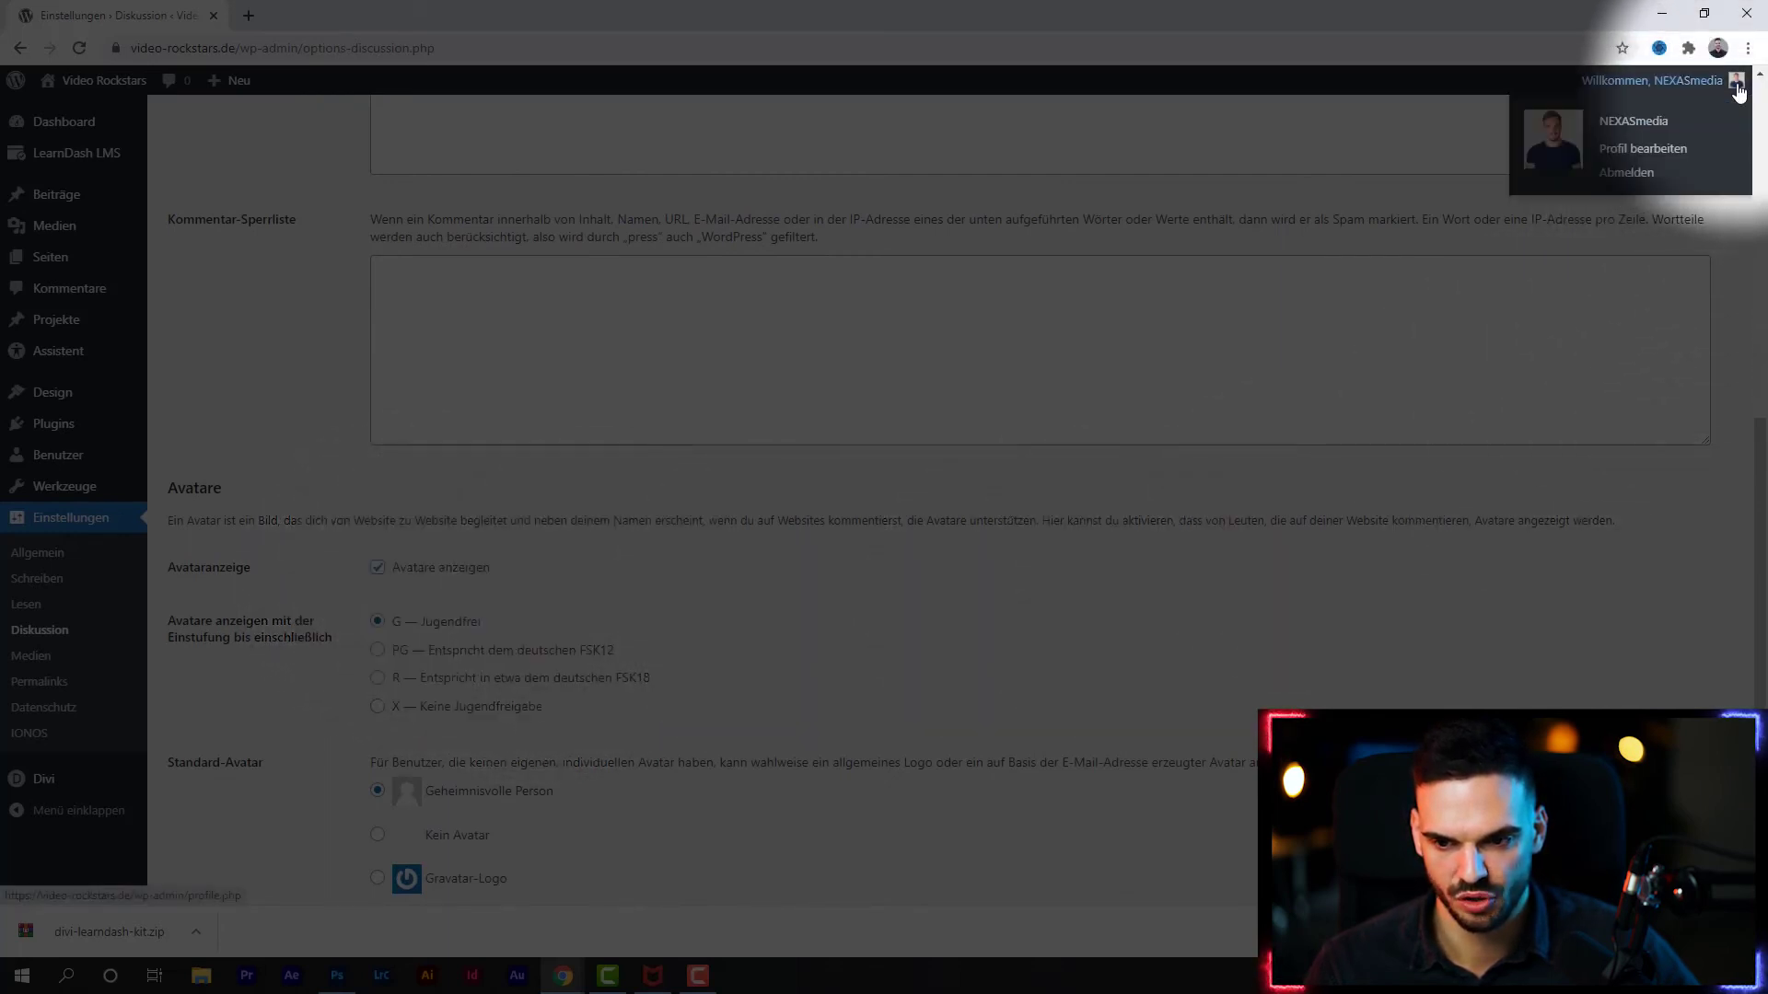
scroll(591, 720, "down", 2)
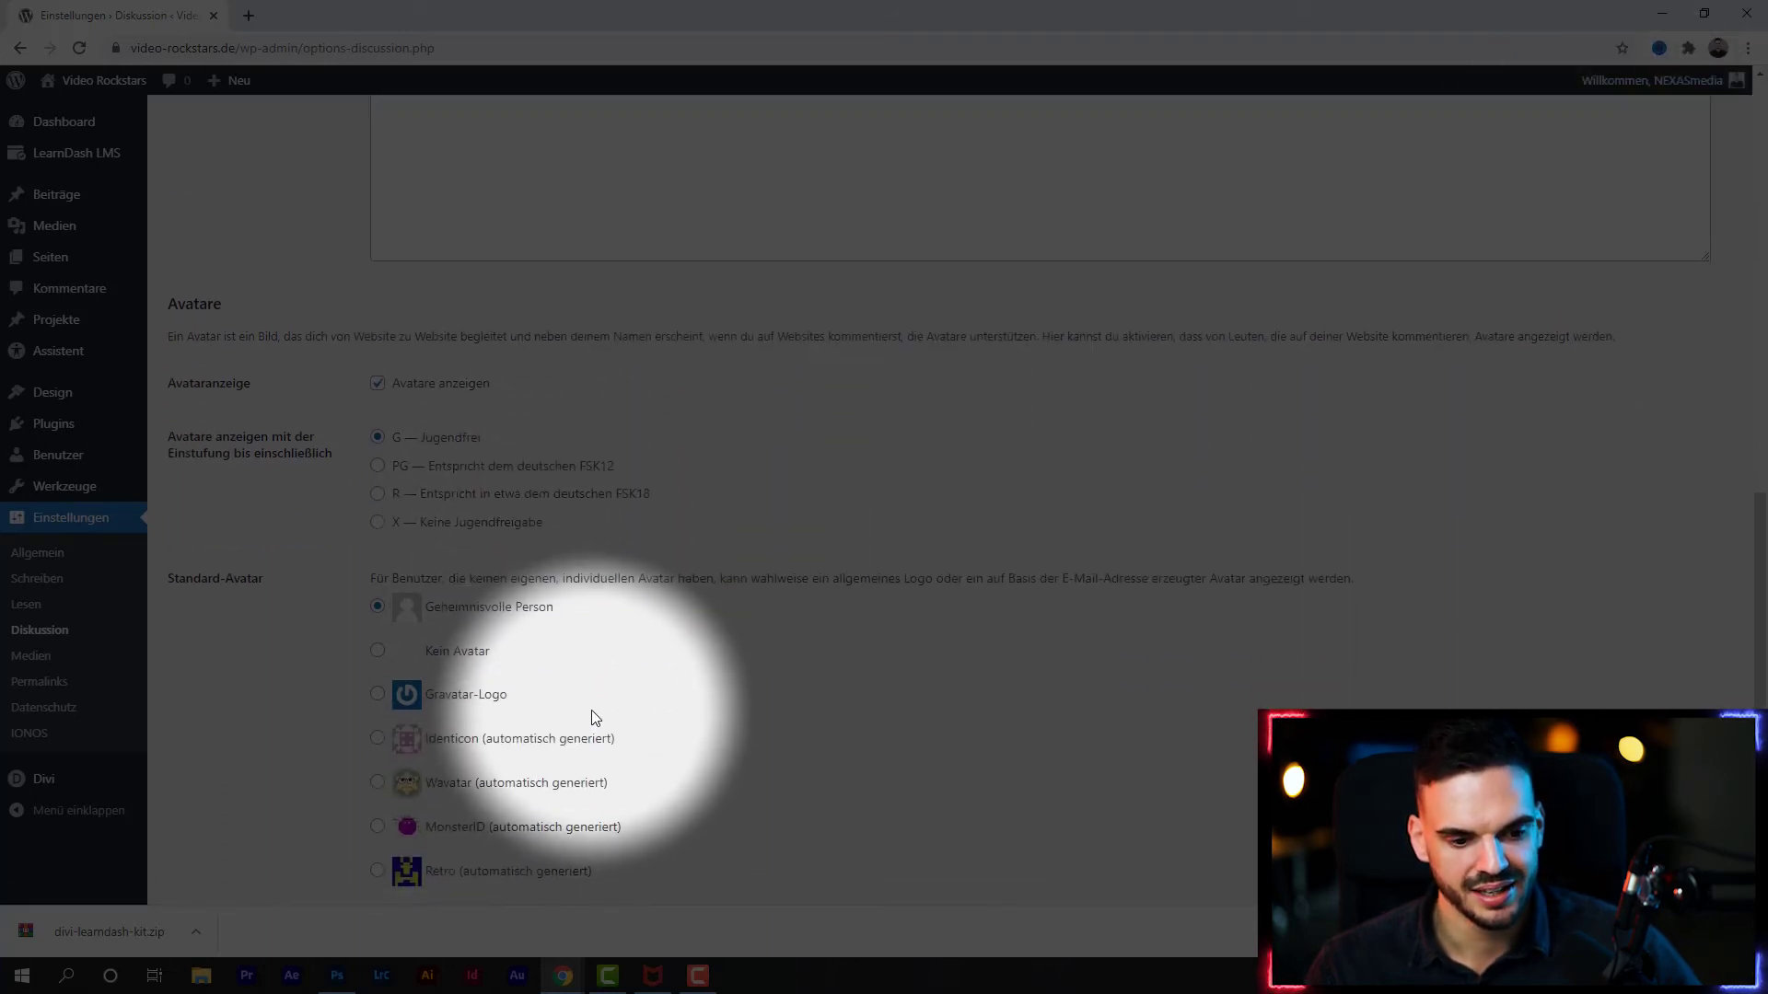
scroll(591, 718, "down", 2)
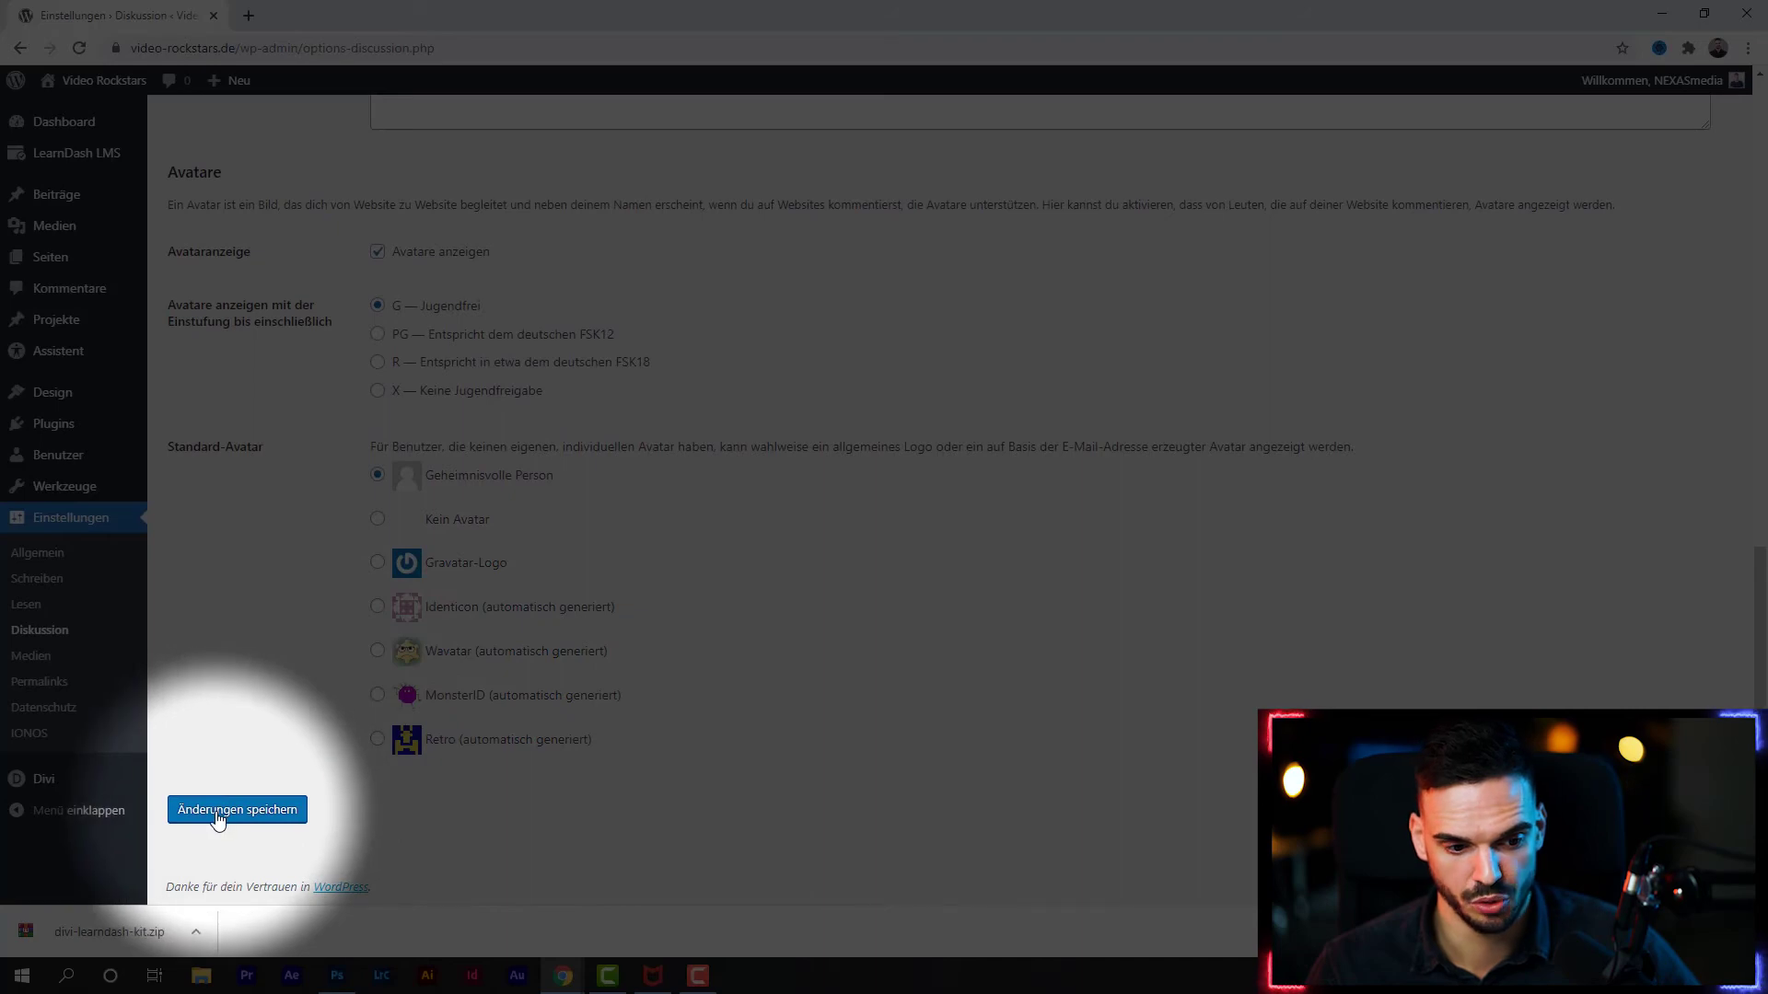
left_click(219, 815)
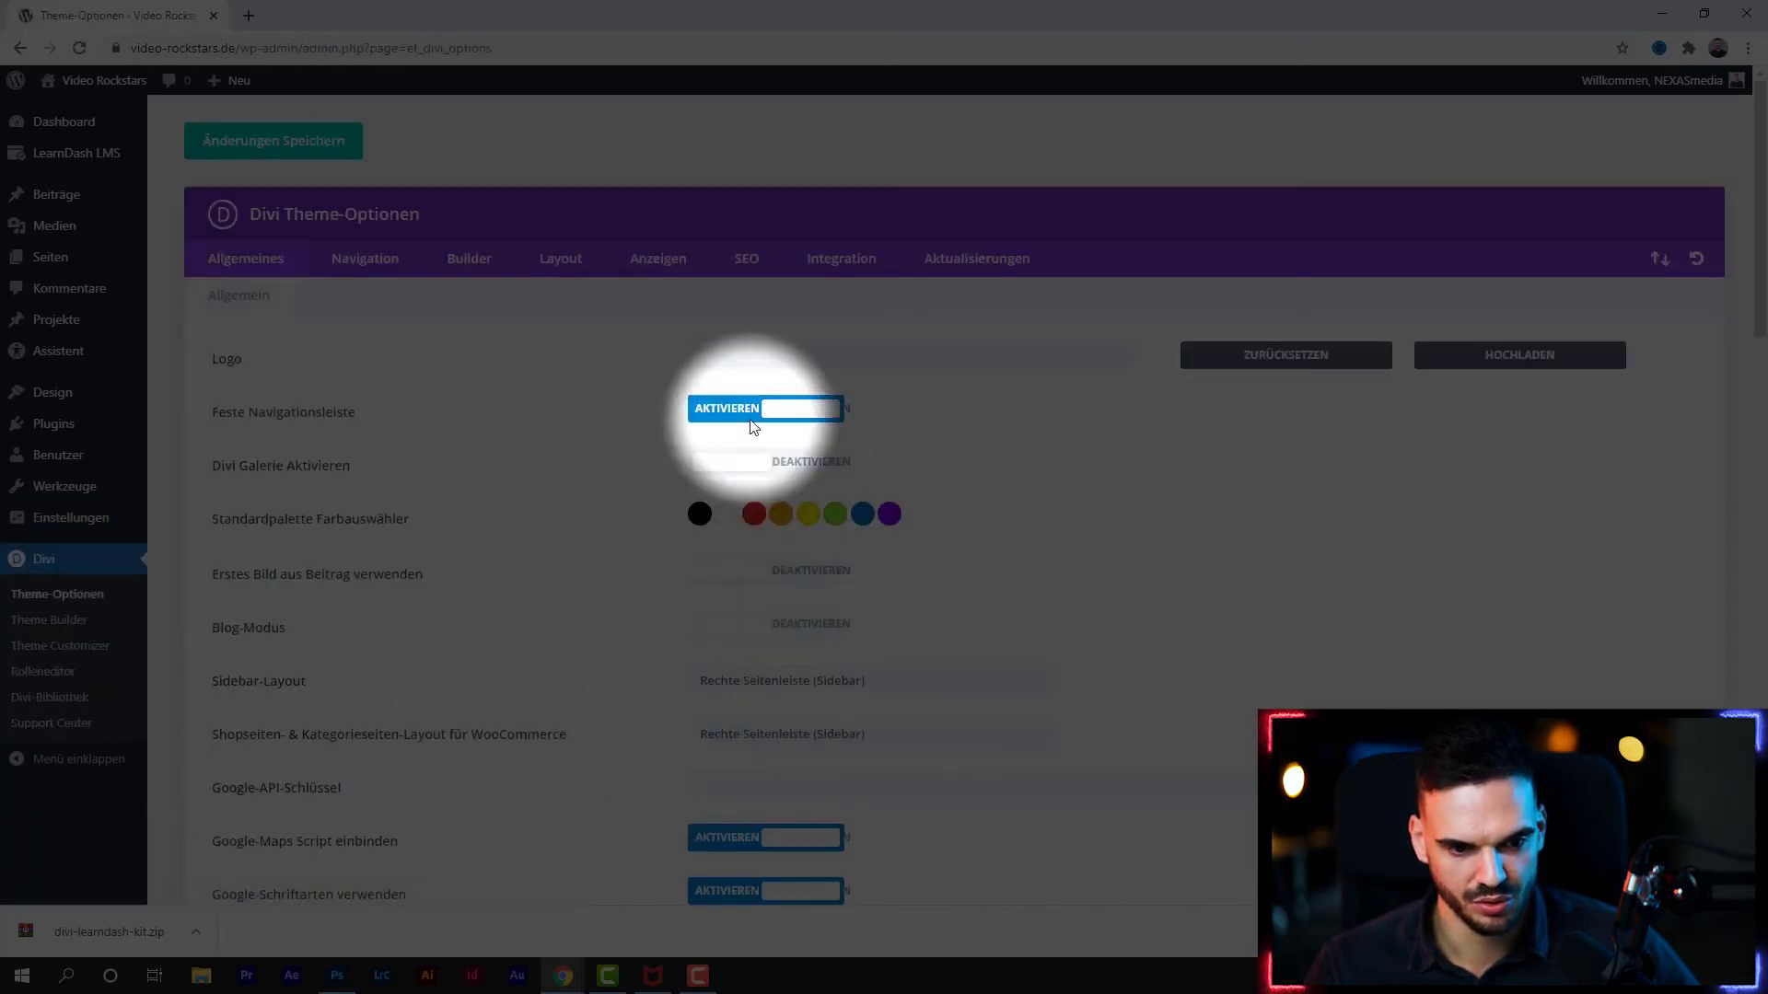
Step: Open the single-post layout options in the Divi theme options and examine the post info display setting
left_click(558, 264)
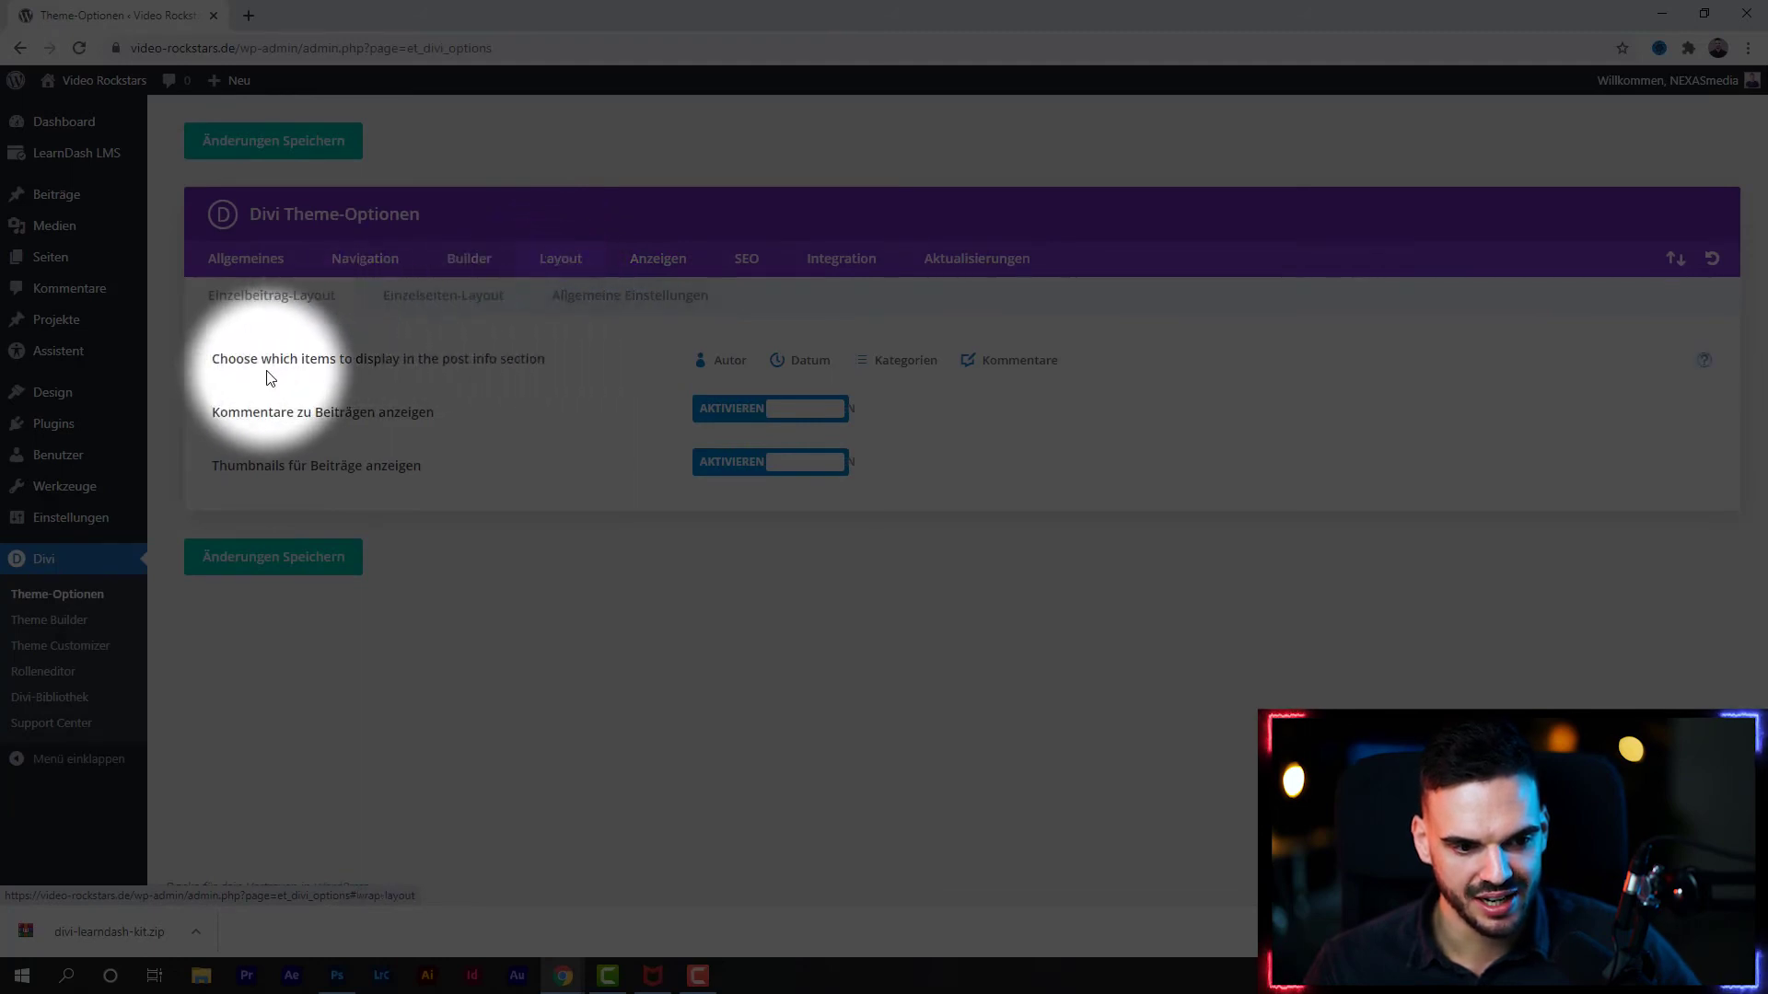
left_click_drag(283, 359, 546, 361)
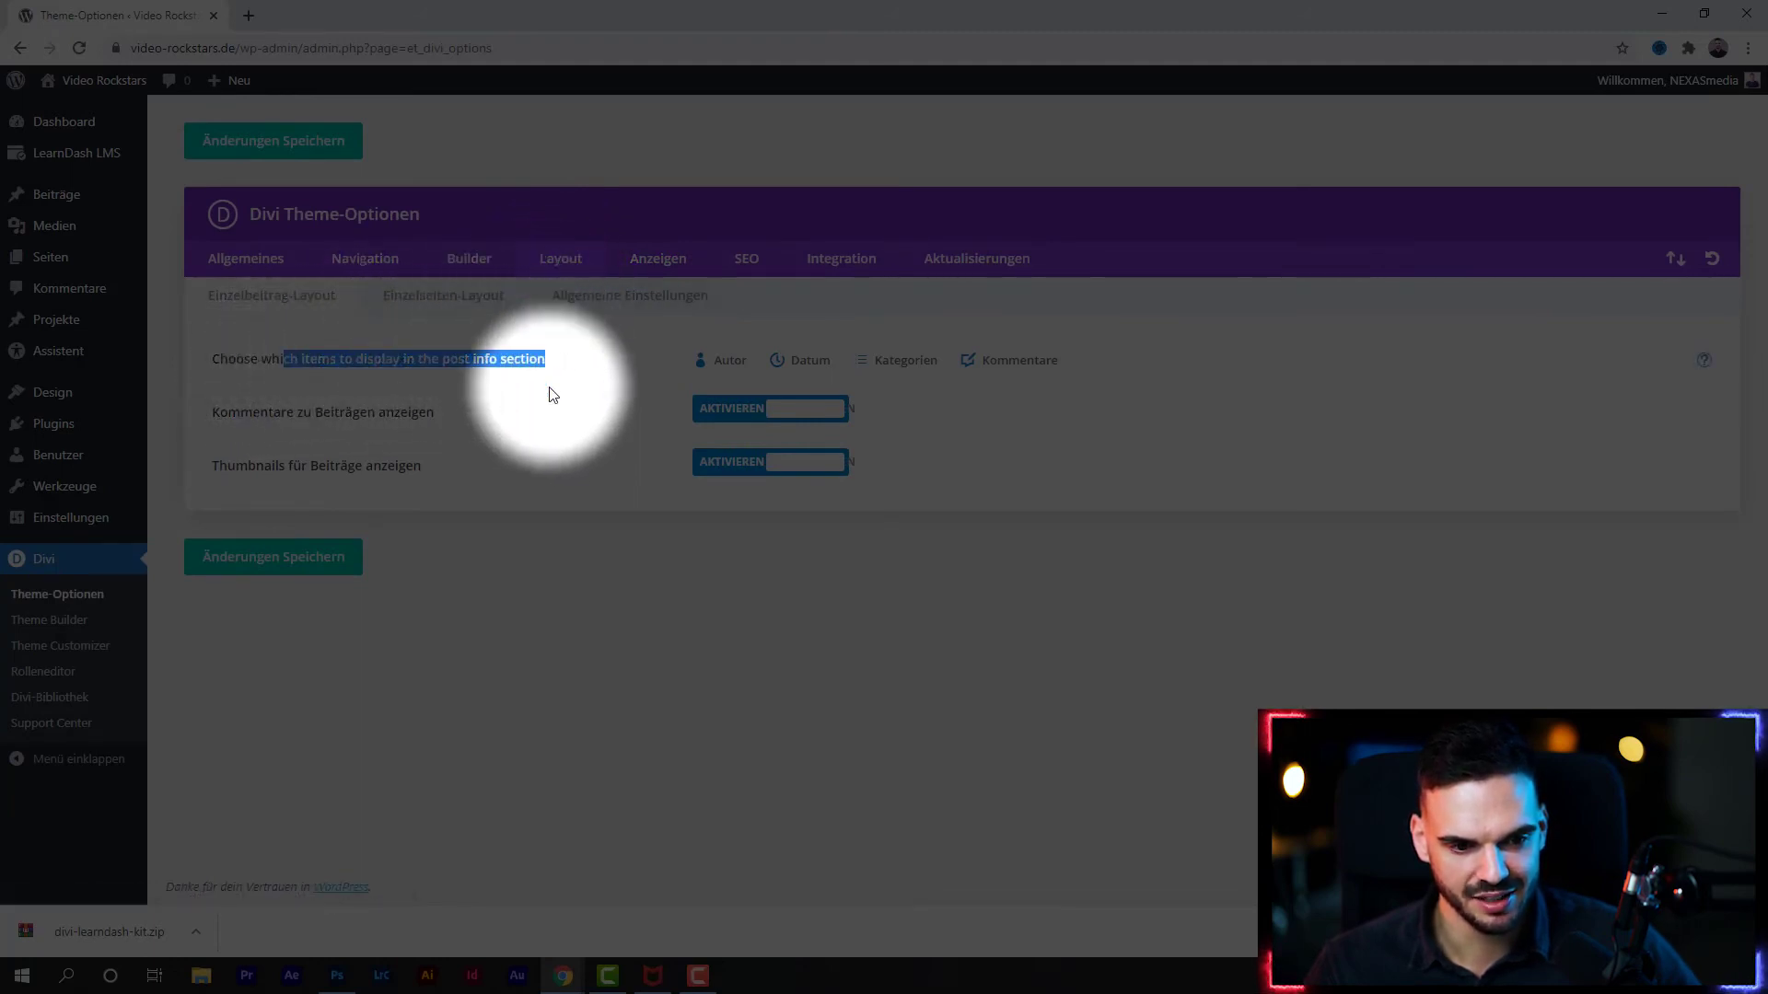
left_click(471, 365)
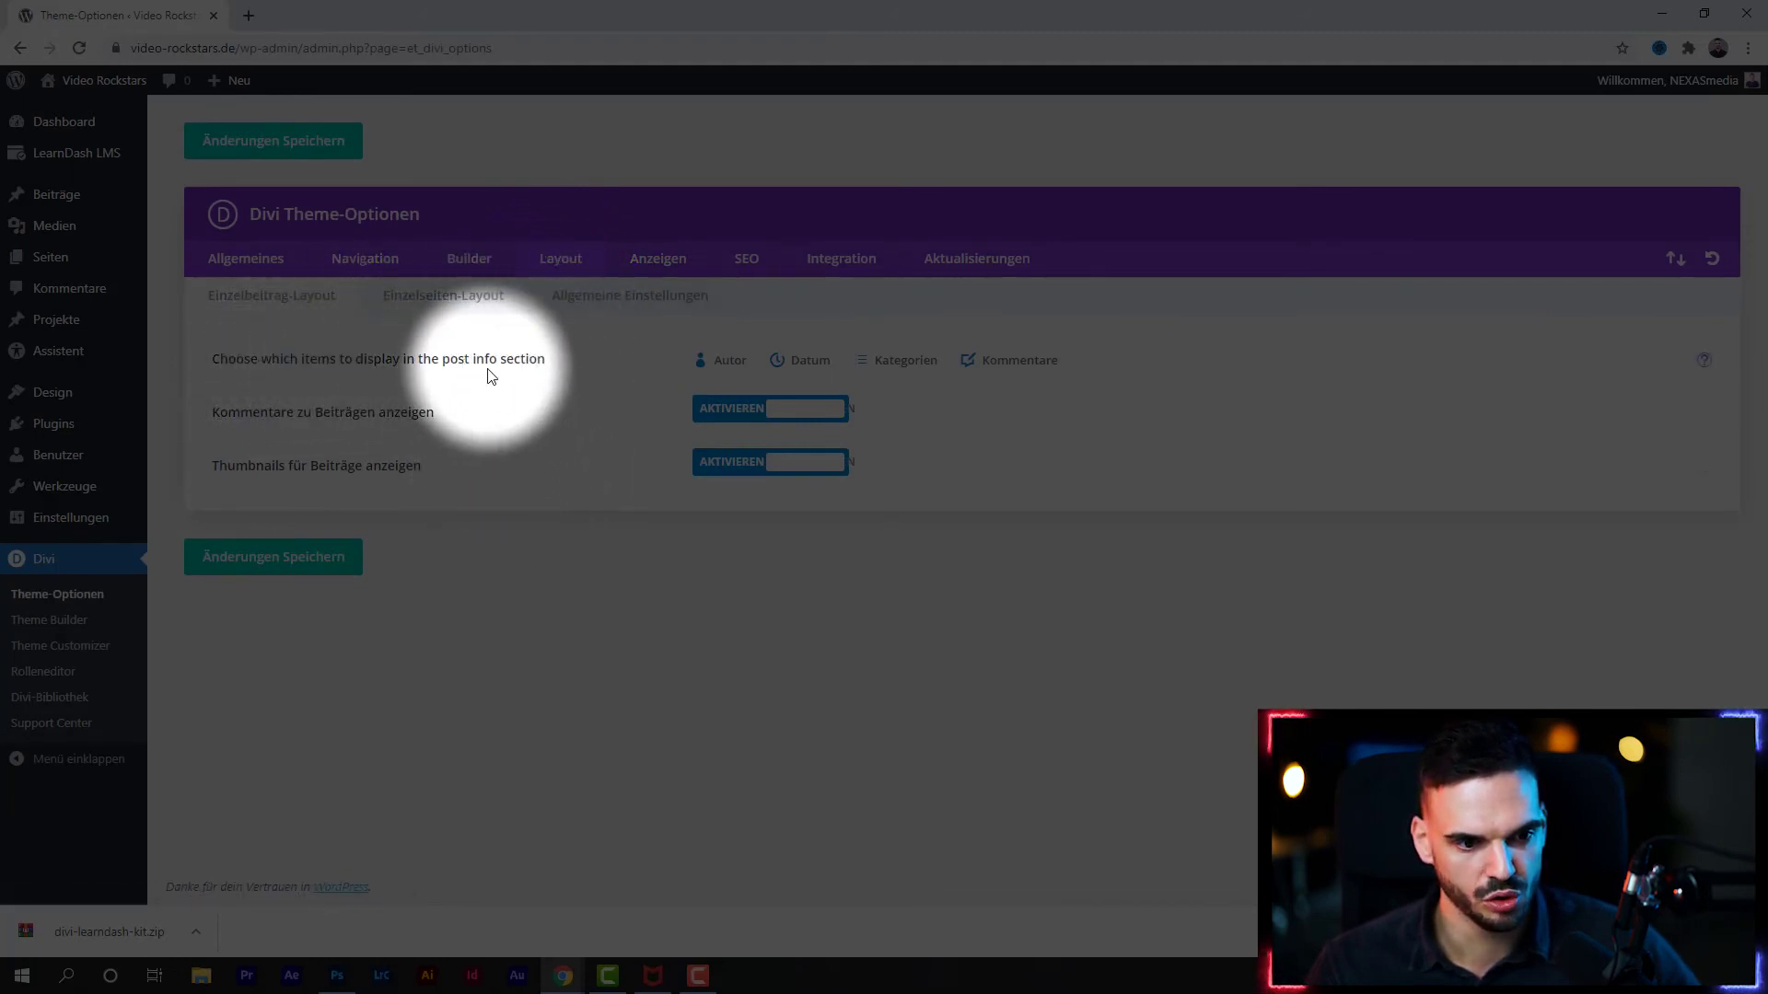
Step: Open the PremierePro – Anfänger course from the LearnDash courses in a new tab and view its public page in another
mouse_move(57, 155)
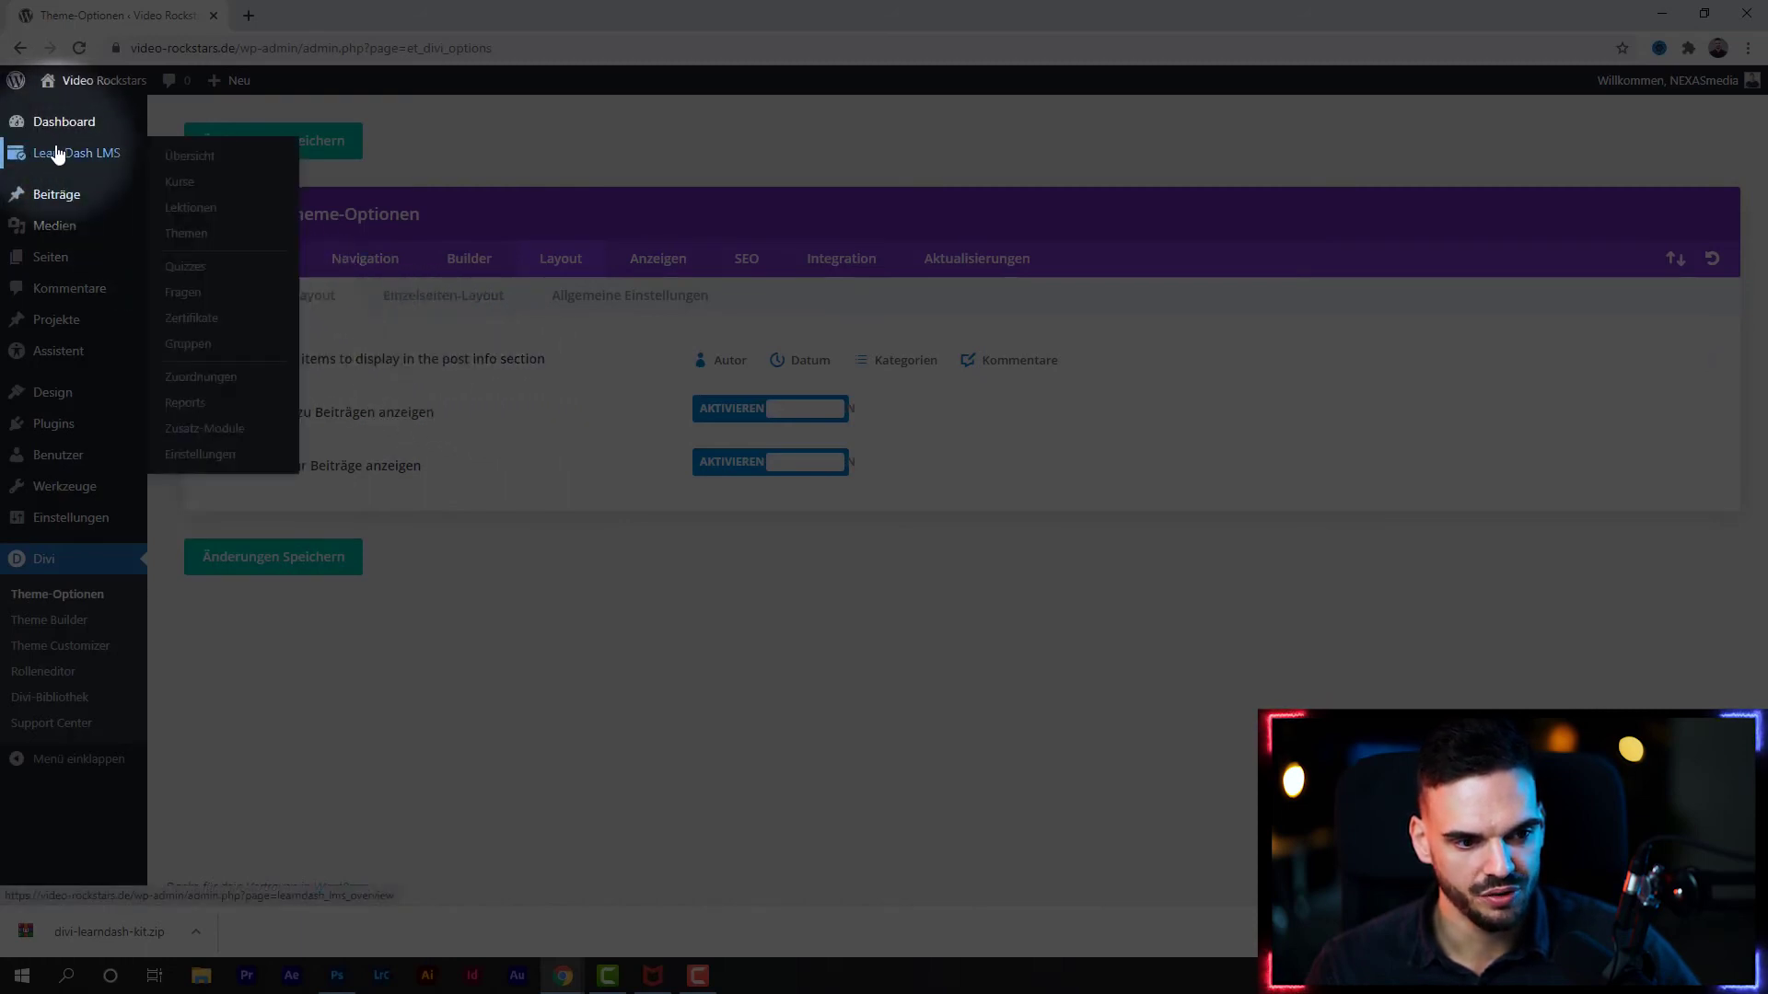
middle_click(180, 189)
left_click(313, 14)
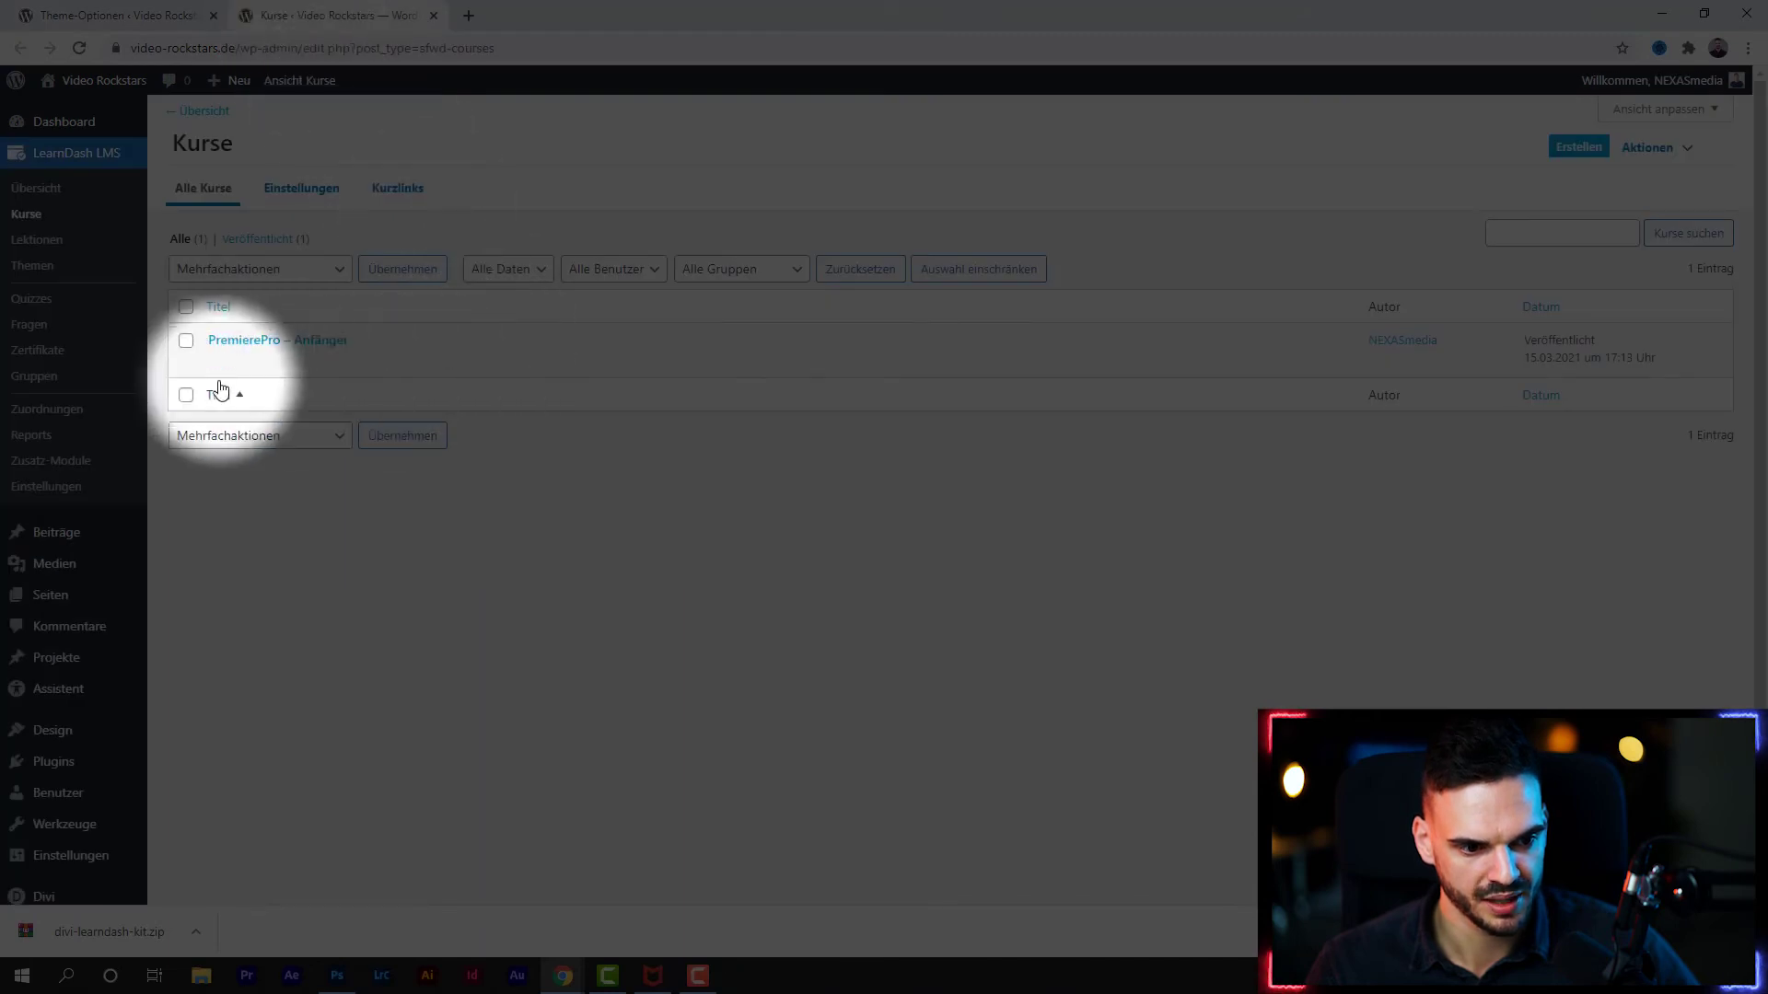
left_click(248, 364)
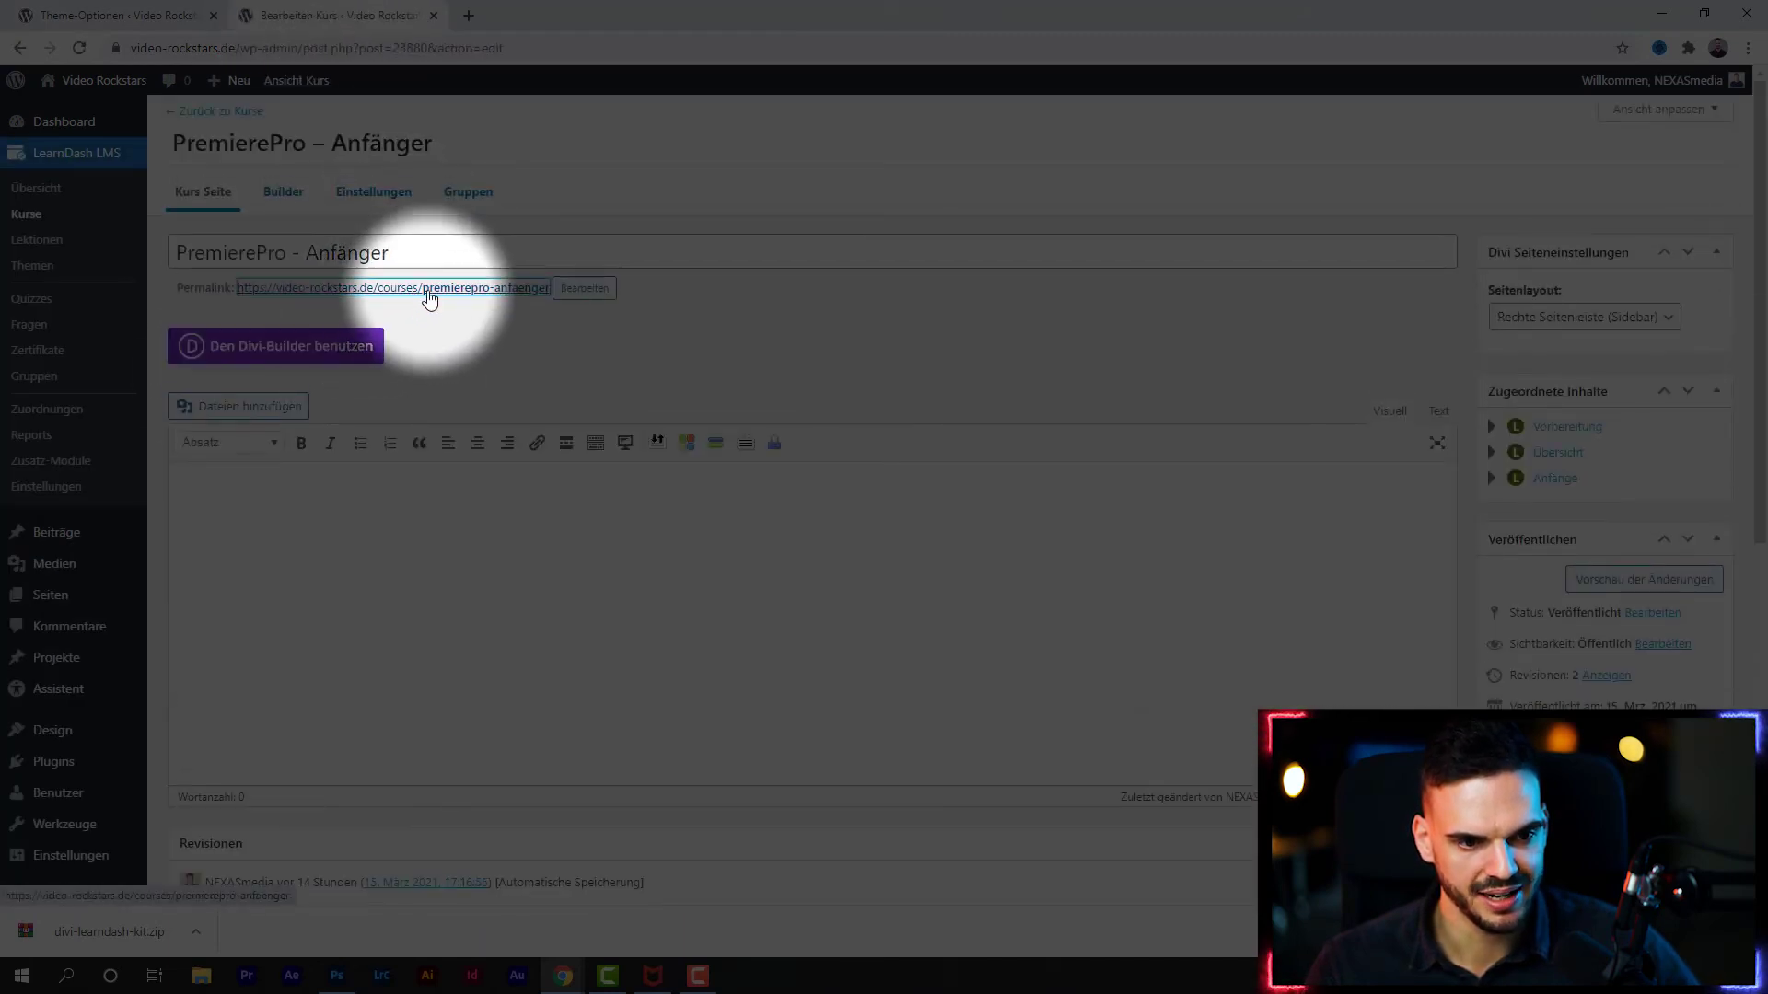
middle_click(429, 288)
left_click(516, 14)
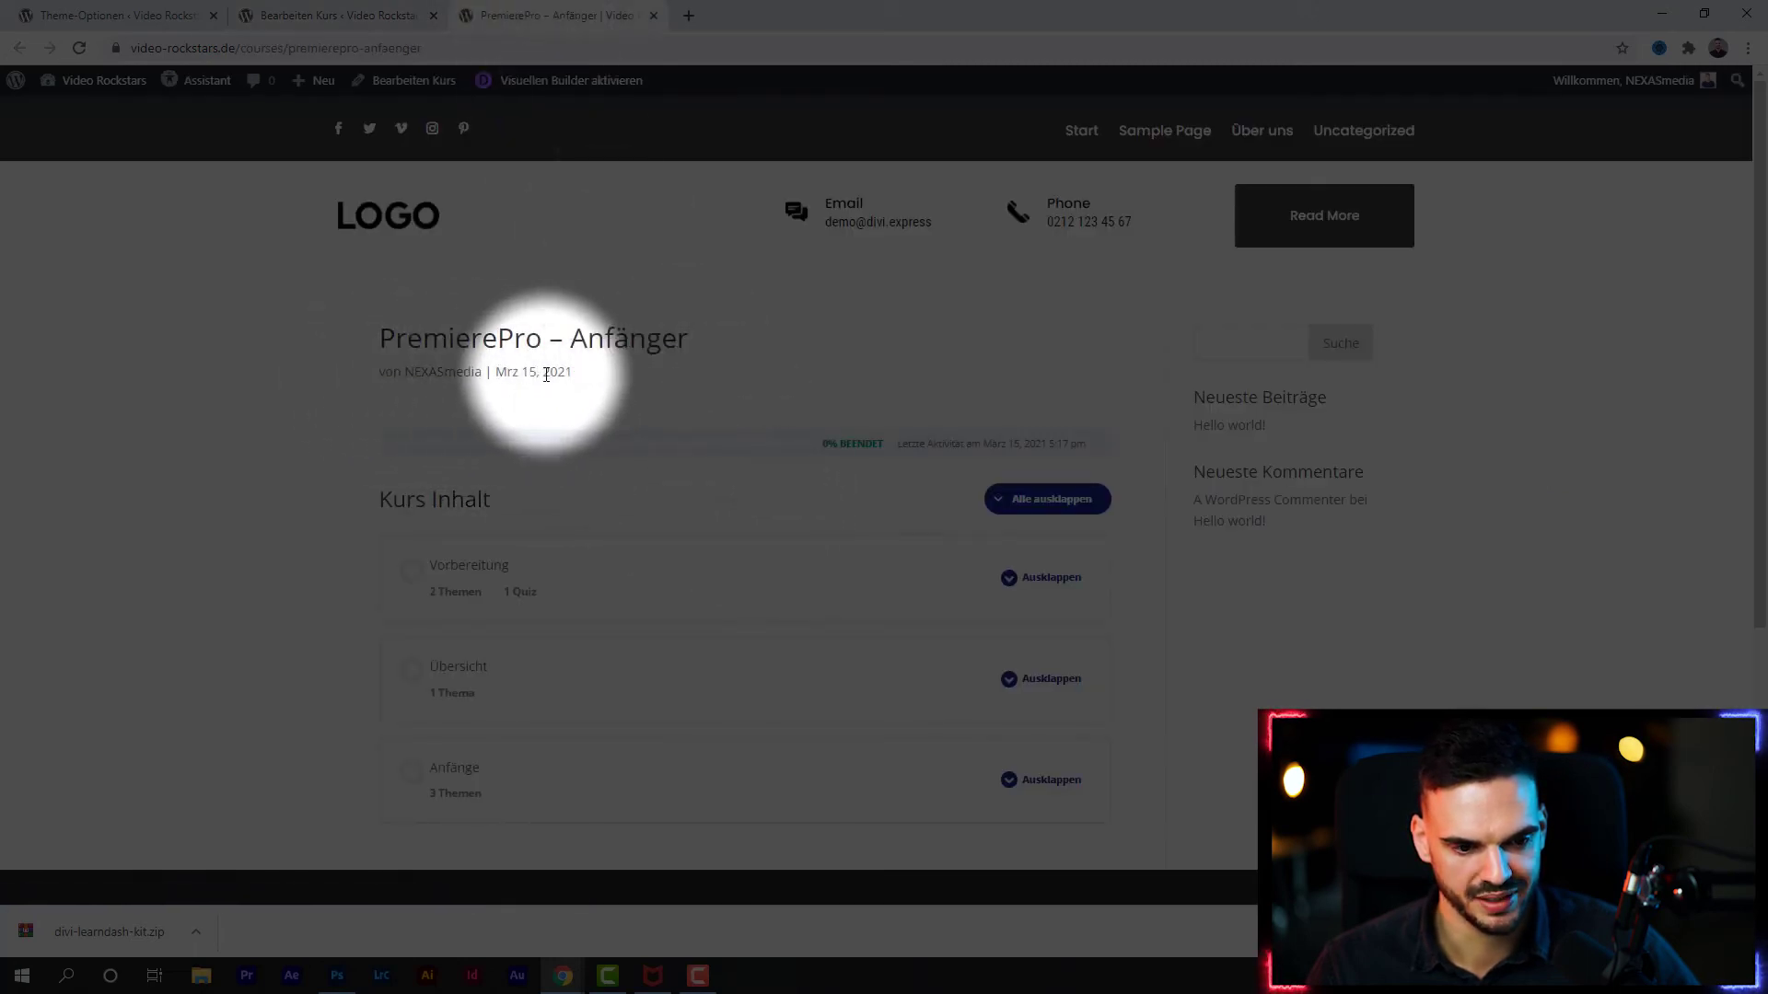
Step: In the Divi layout options, hide author, date, categories and comments from the post info, disable comments on posts, and save
left_click(138, 14)
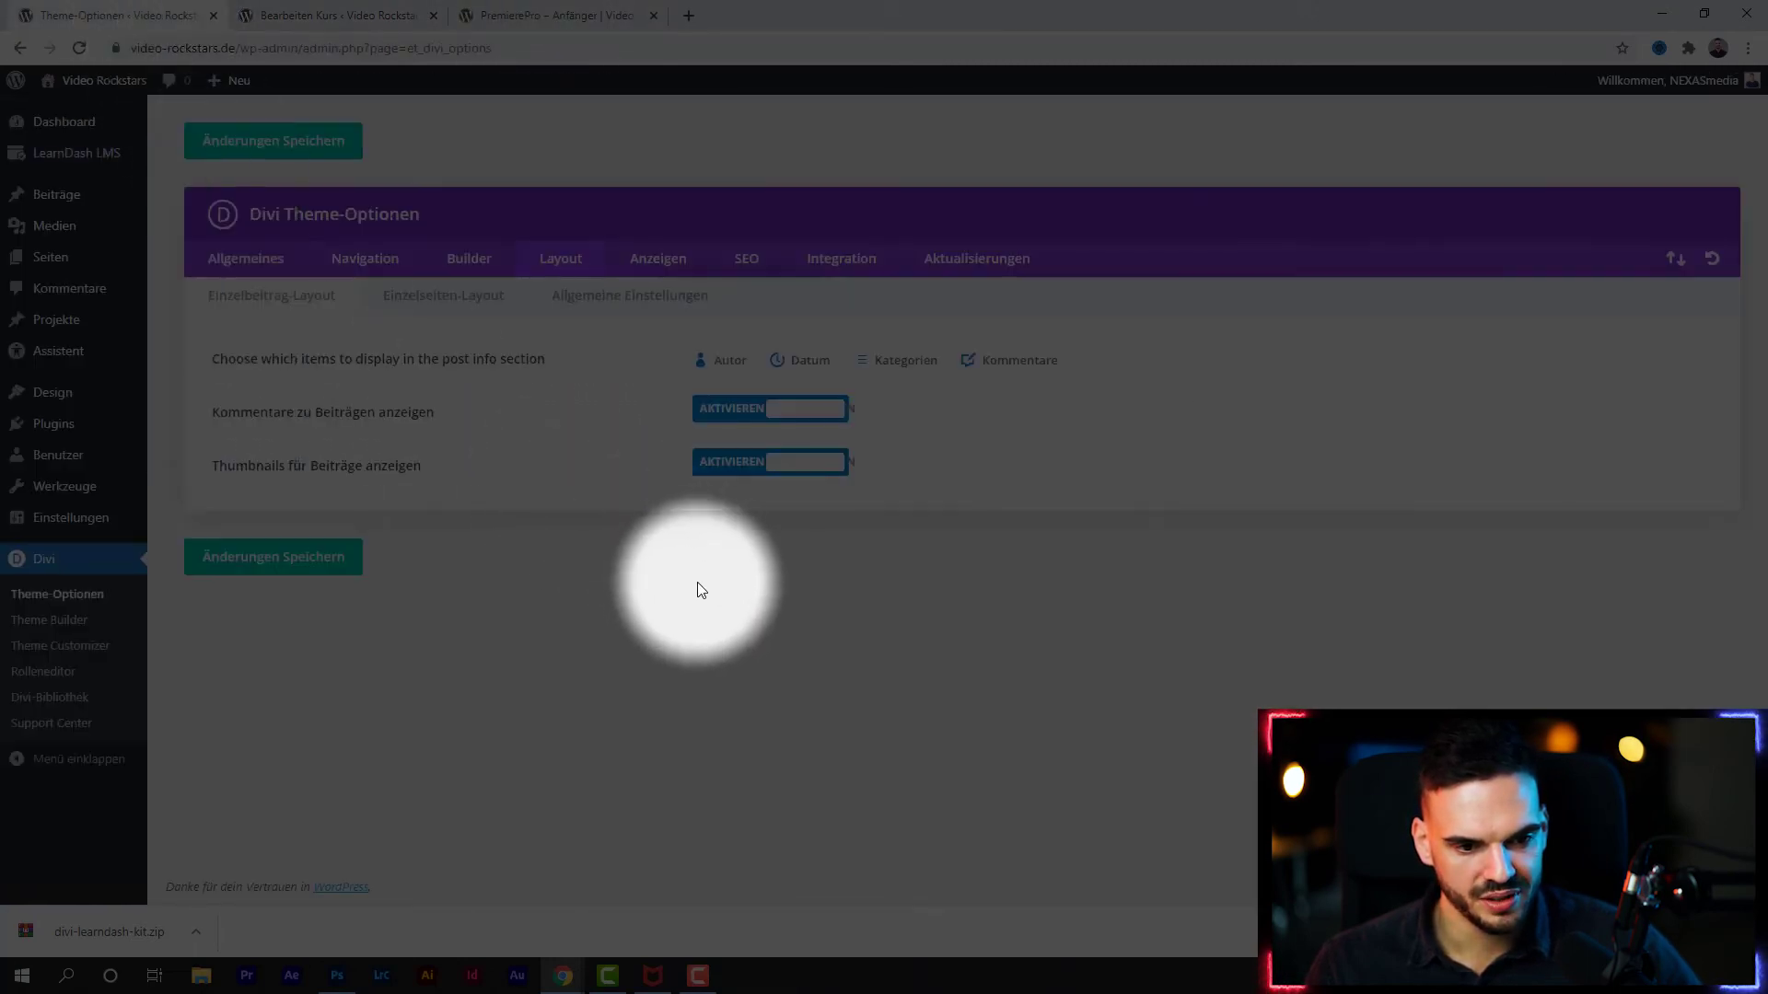
left_click(719, 366)
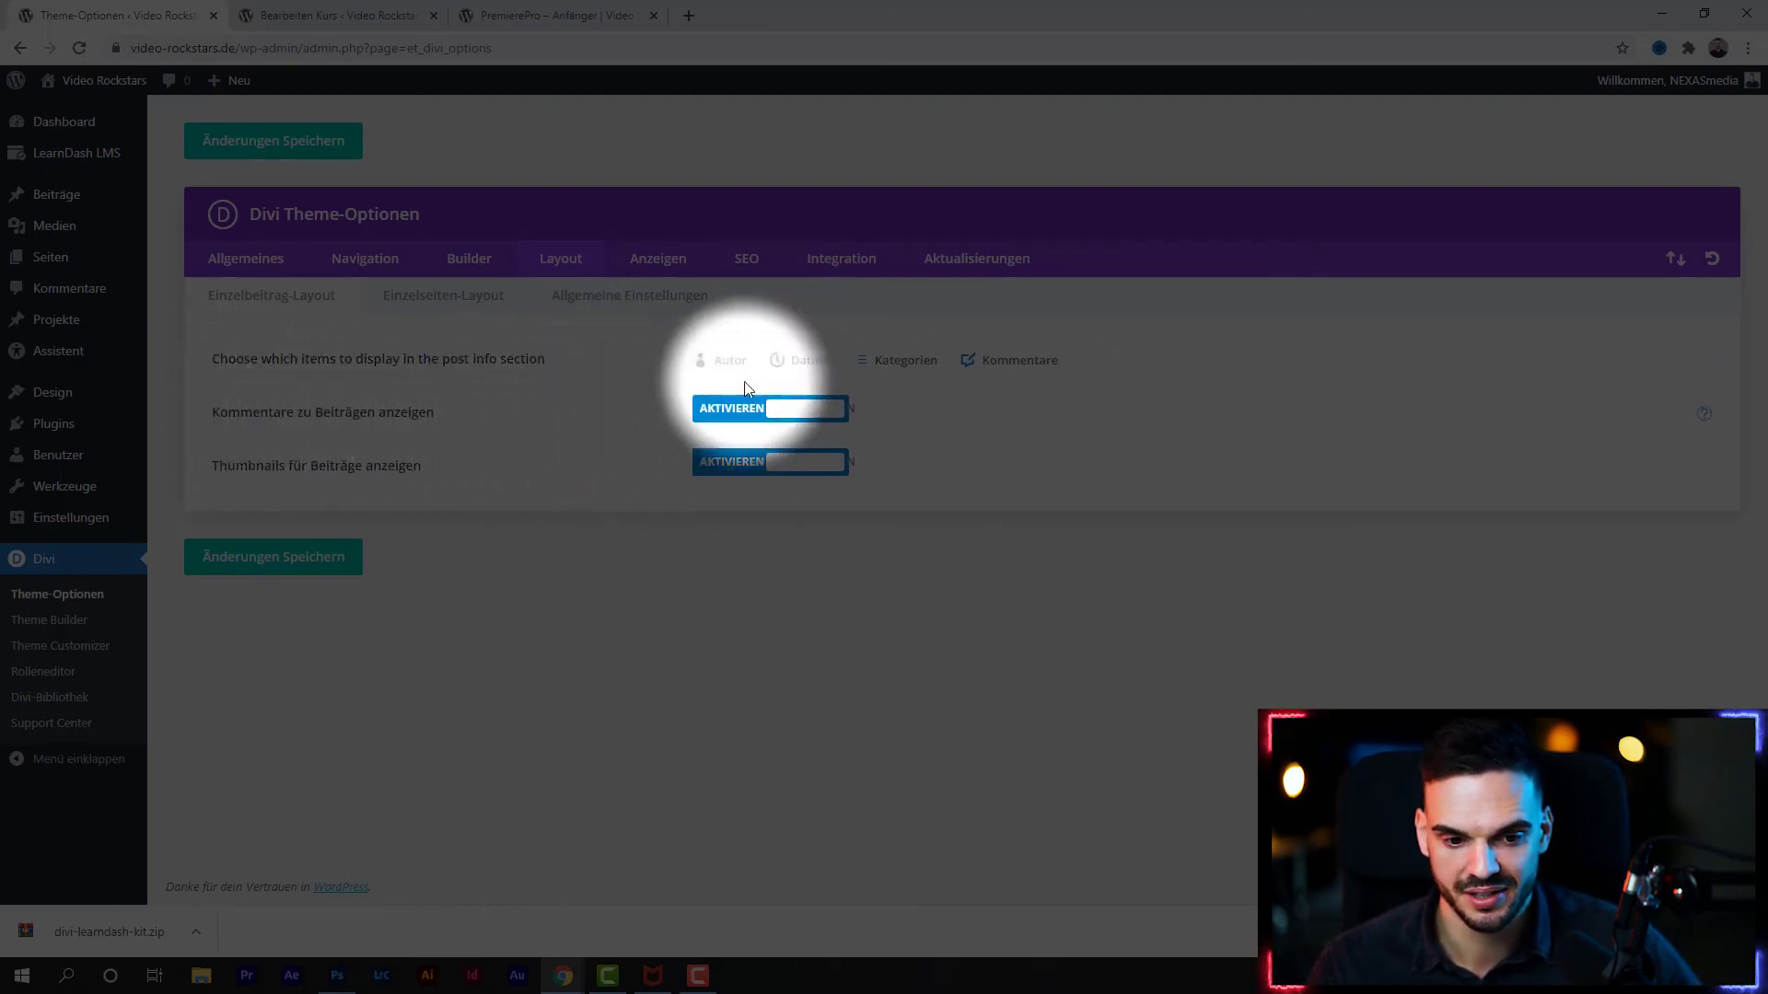
left_click(756, 418)
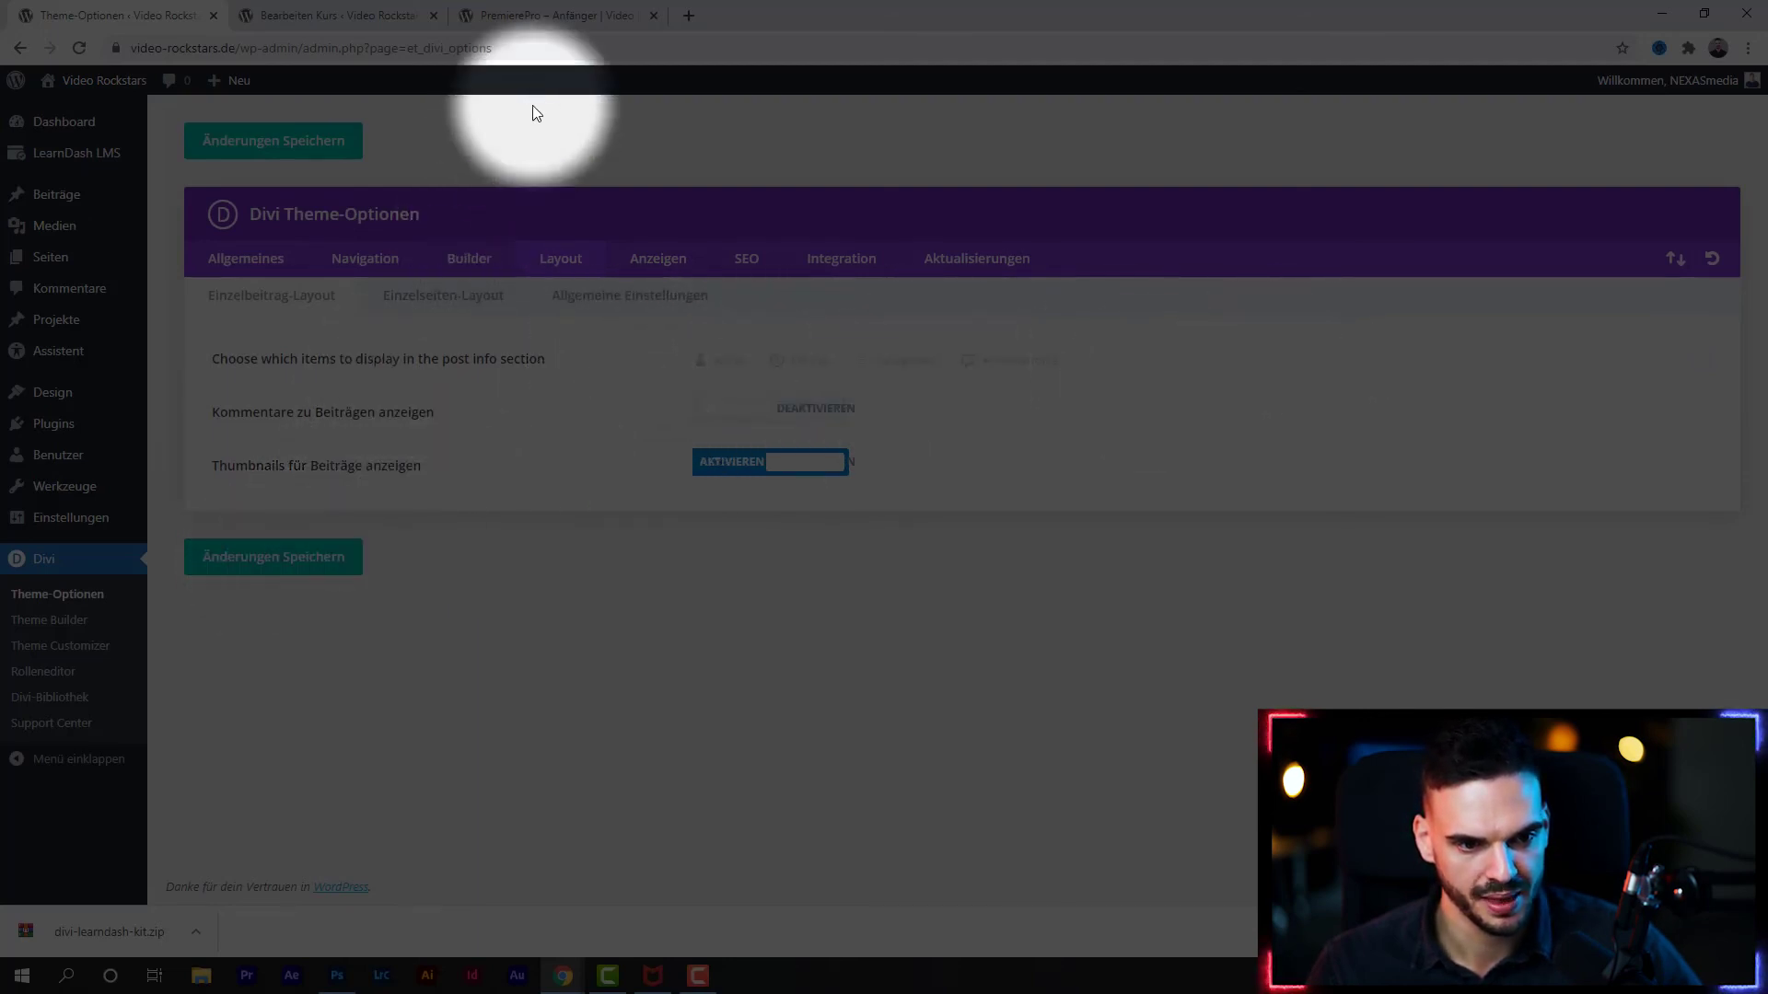
Step: Reload the public PremierePro – Anfänger course page and check the area below its title, the last-activity line and the course content
left_click(544, 16)
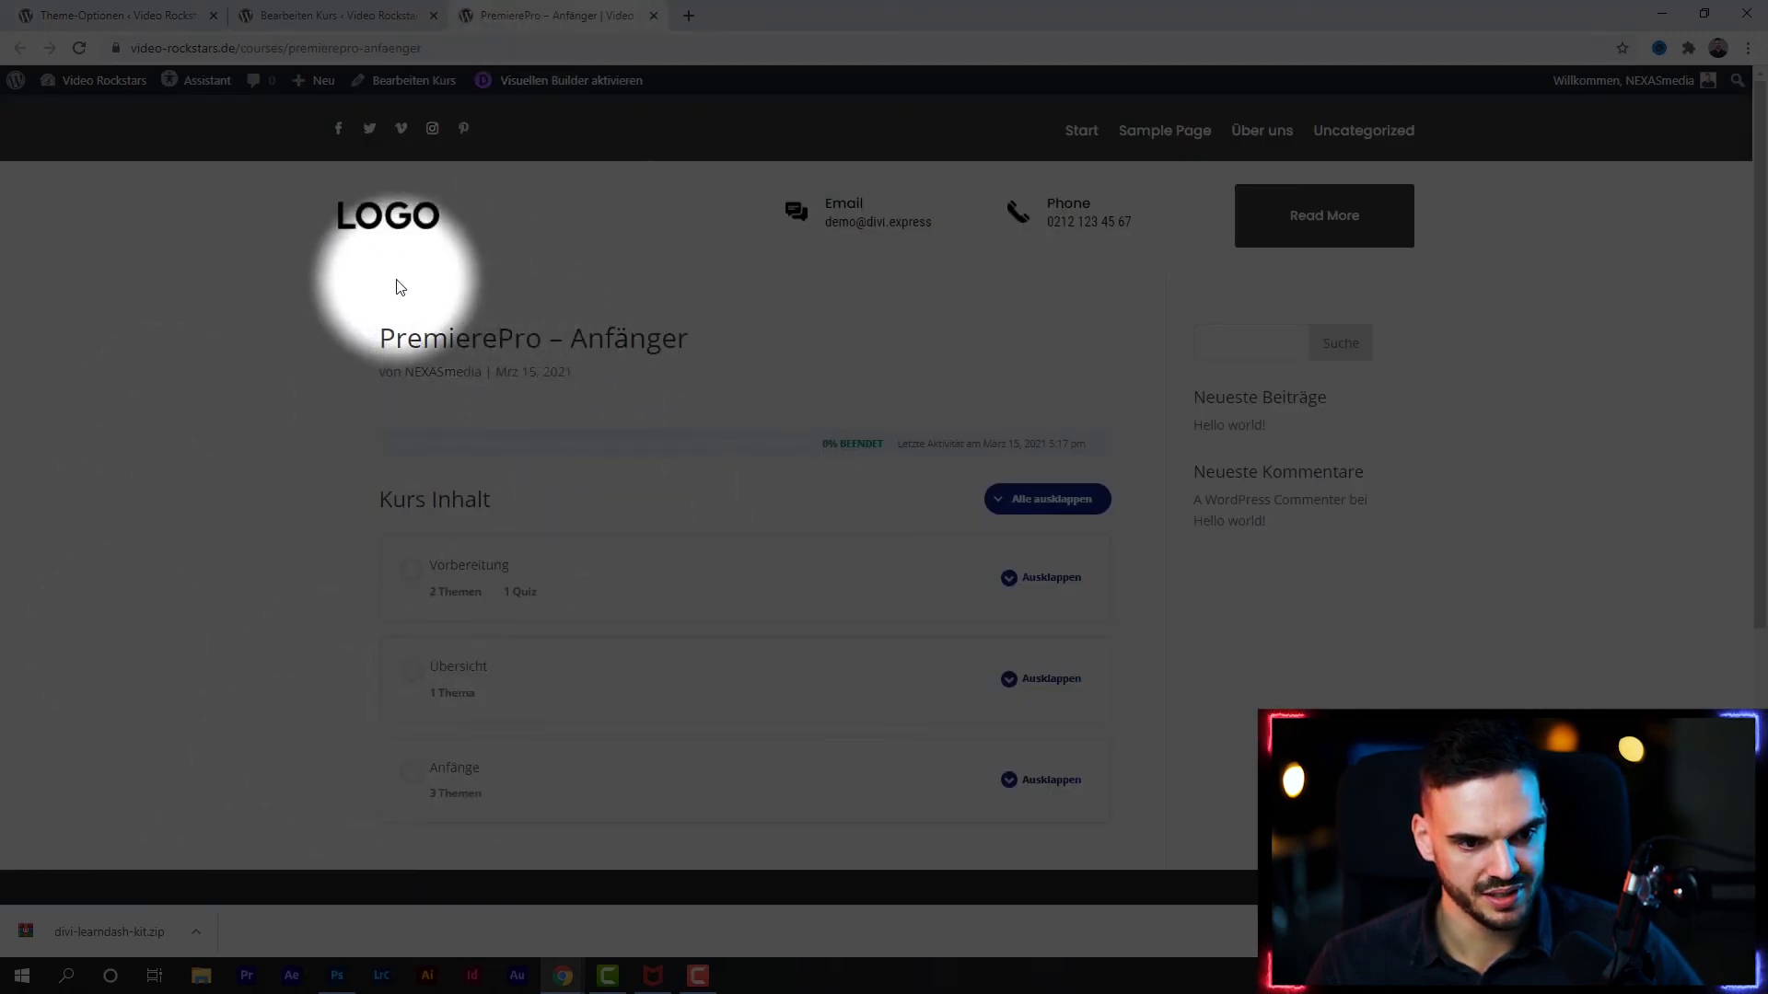
left_click(452, 43)
key("Return")
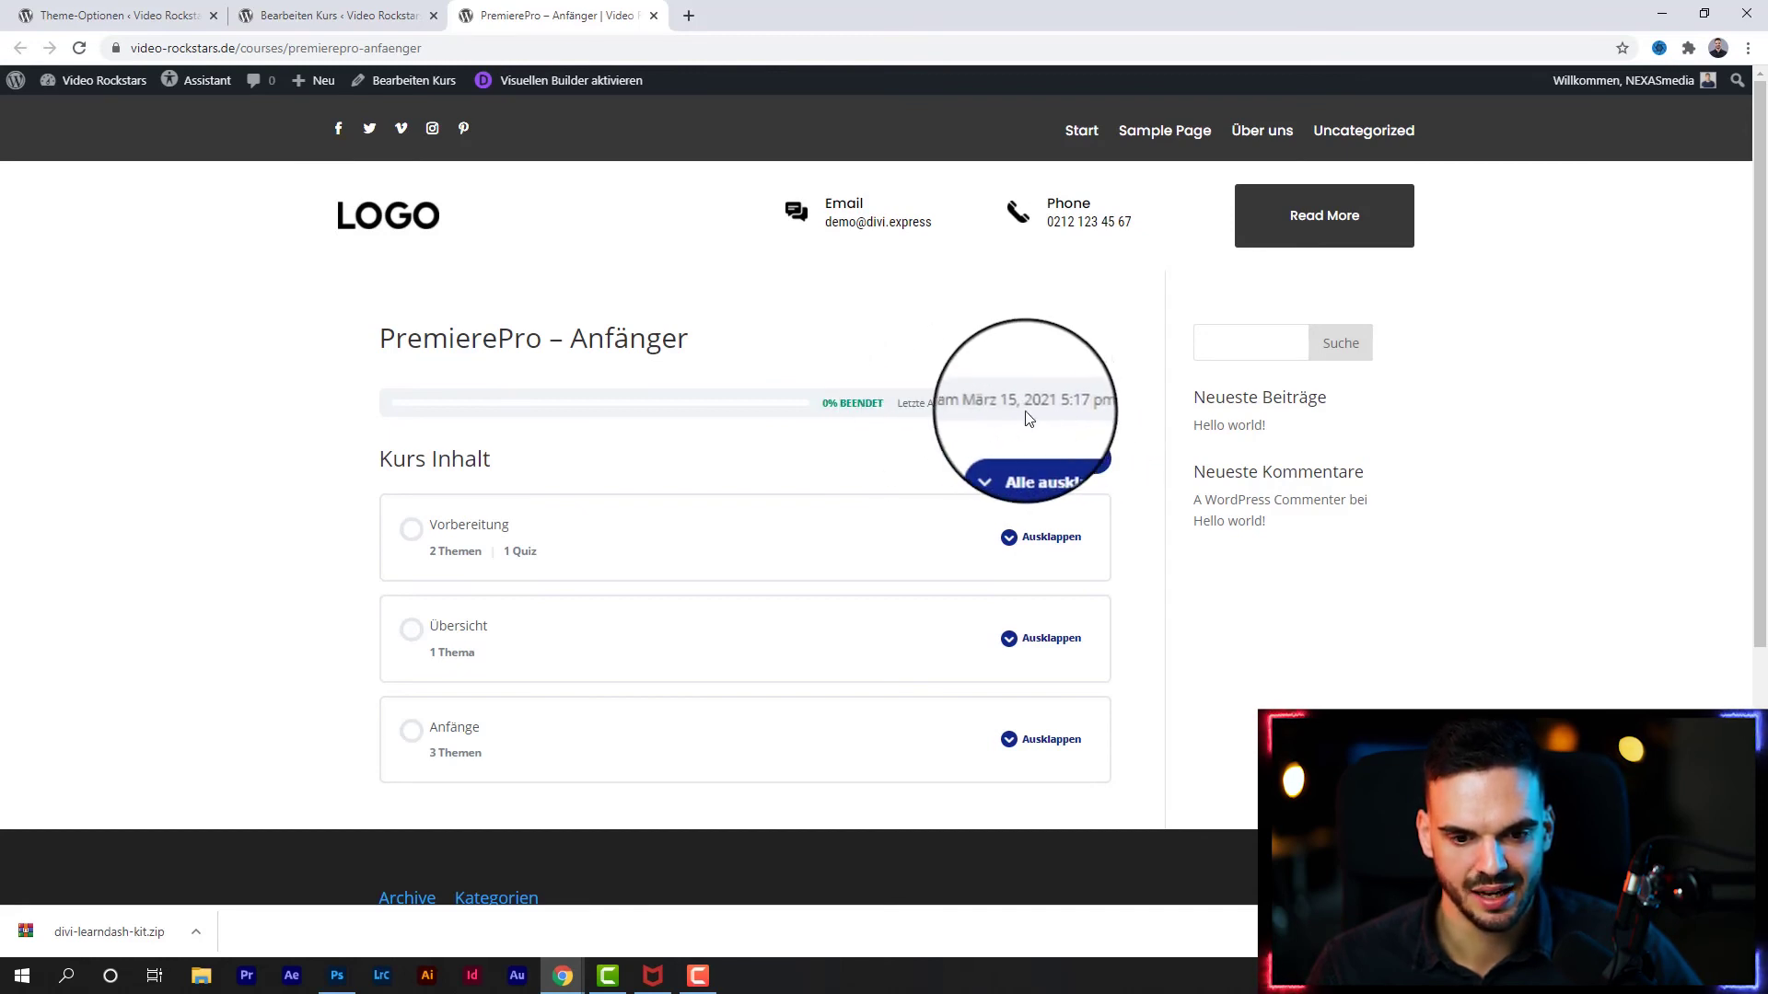
triple_click(900, 423)
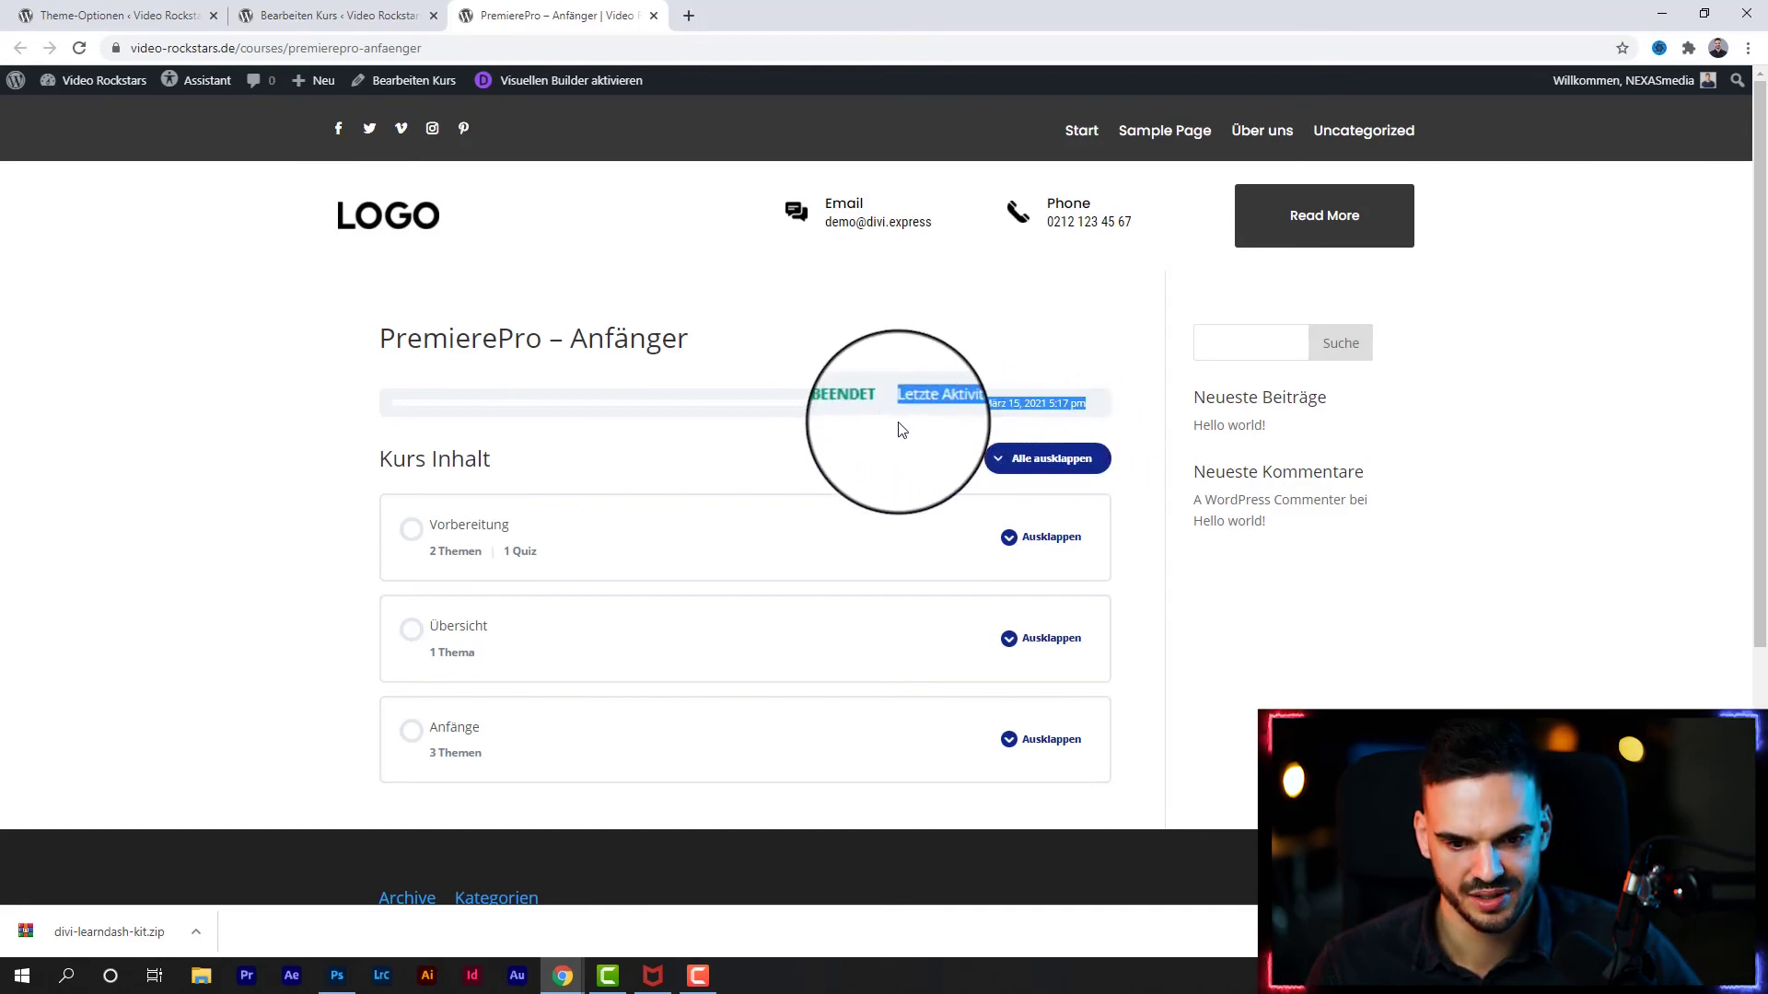
left_click(901, 429)
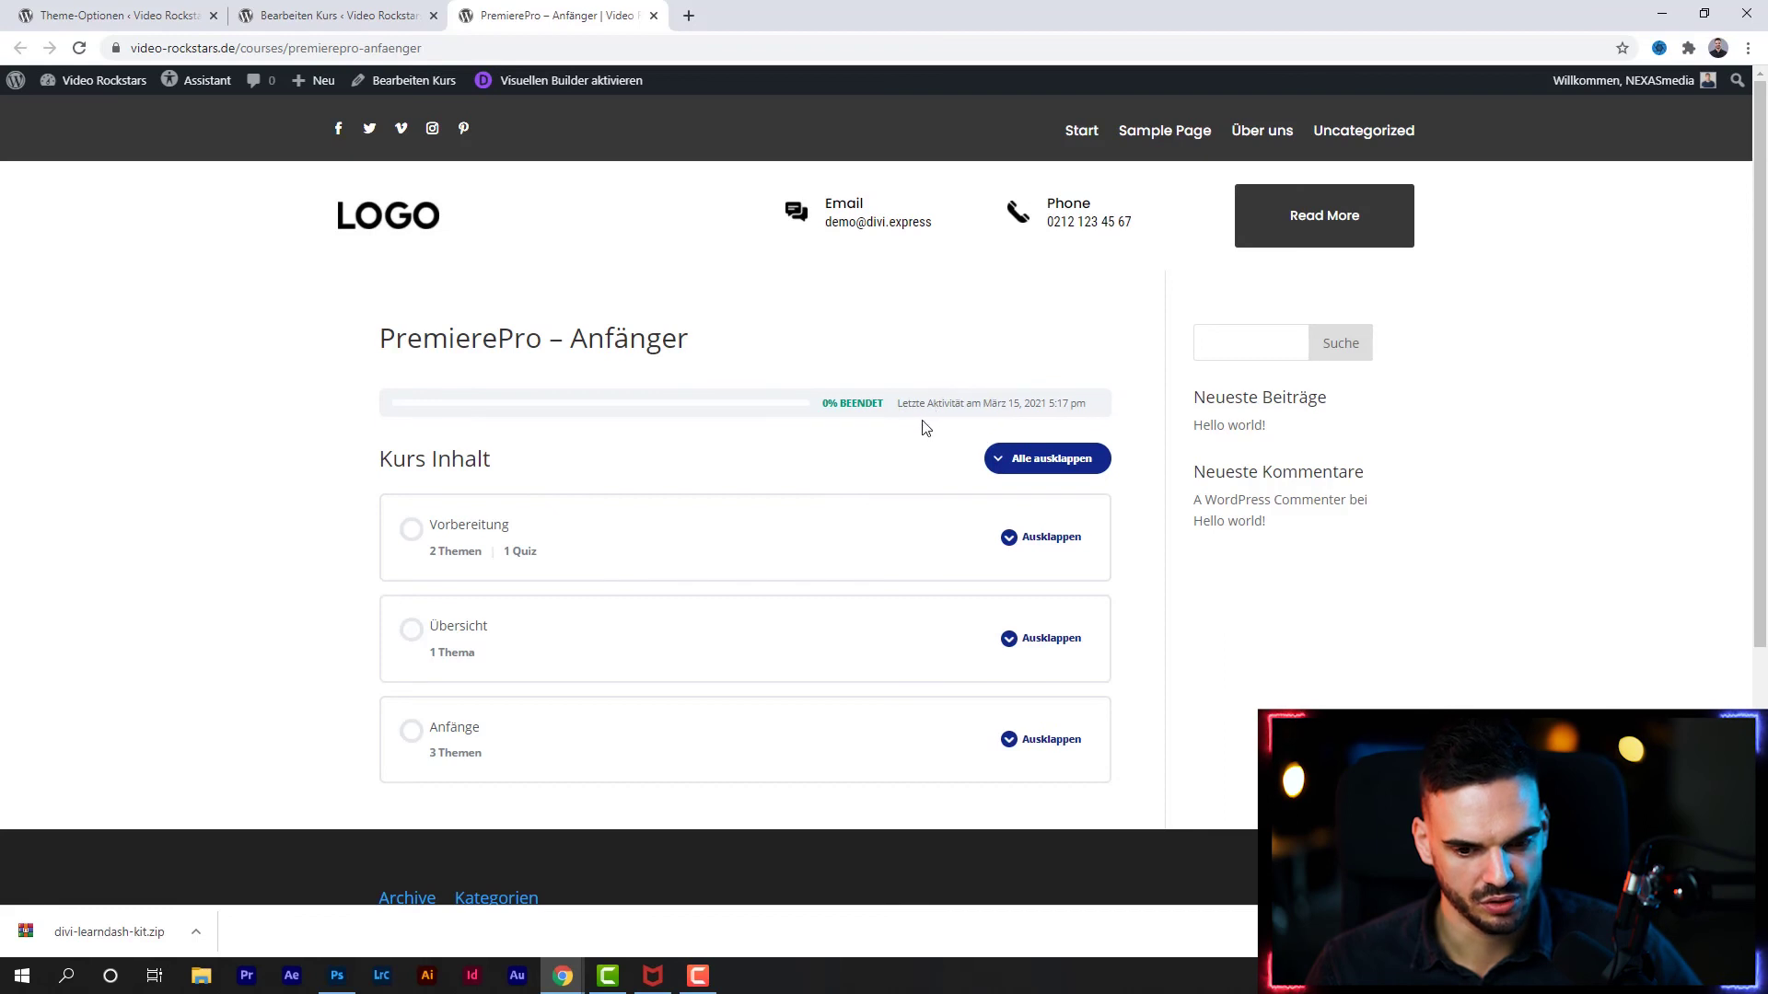
scroll(920, 428, "down", 3)
scroll(920, 429, "up", 2)
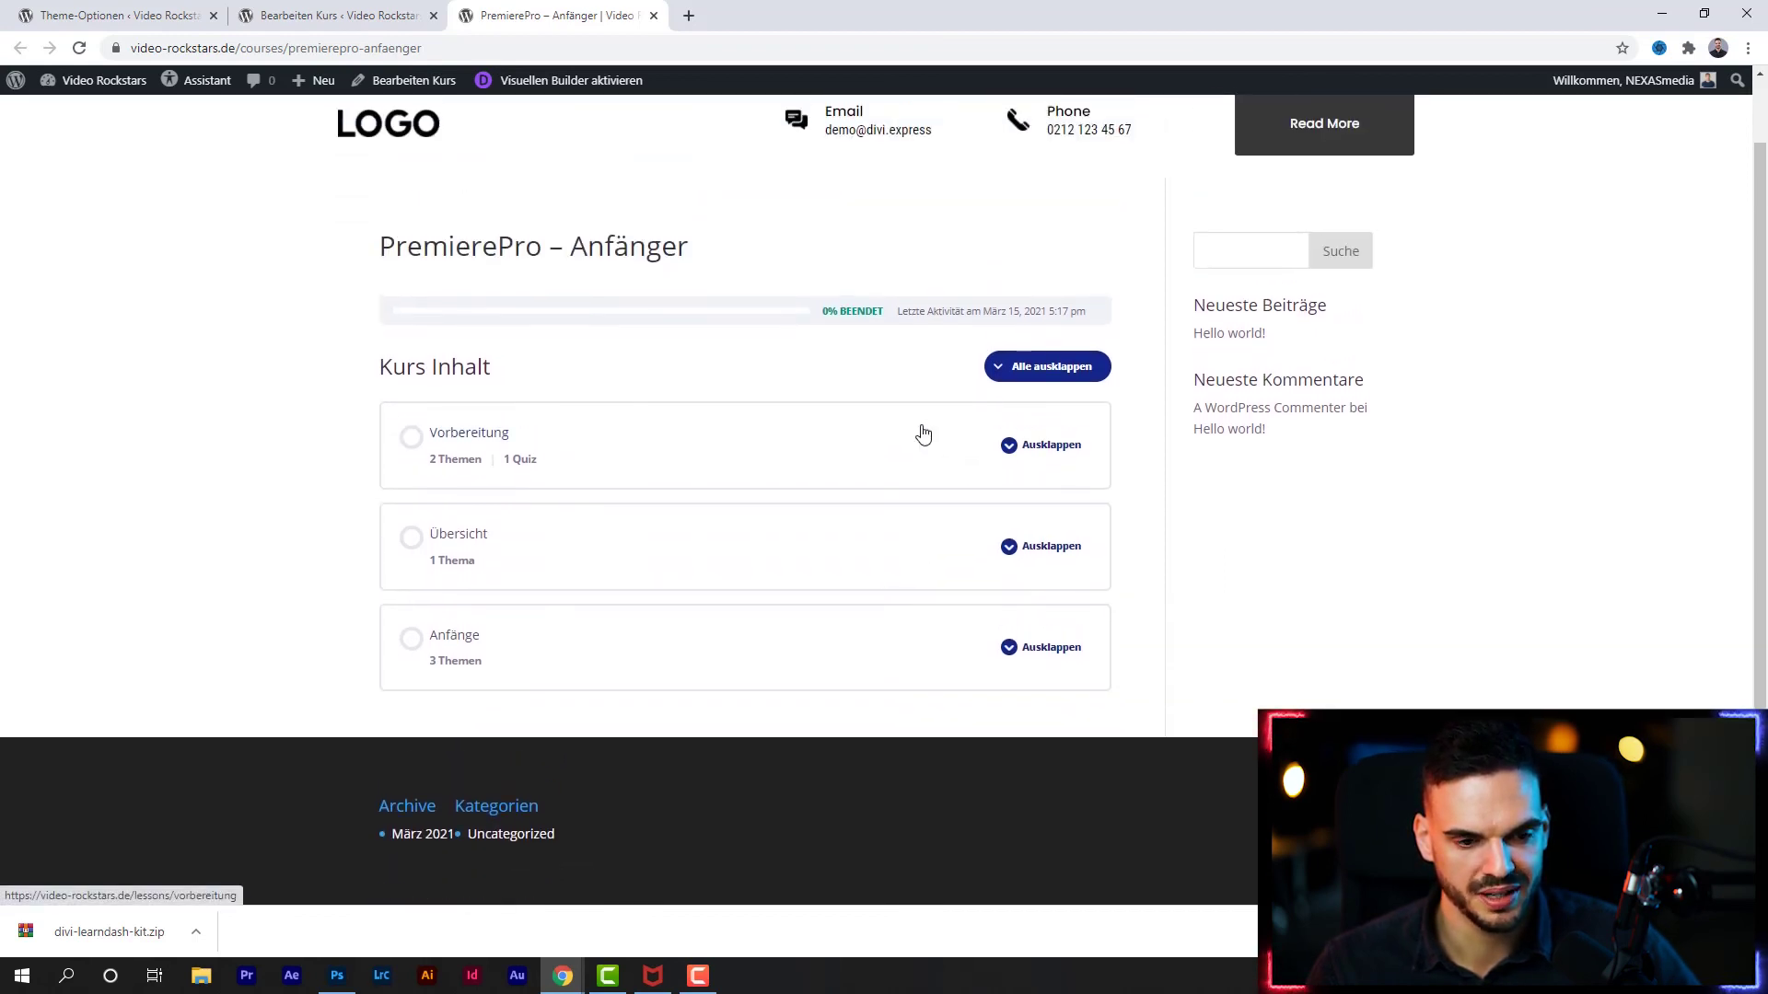
scroll(923, 434, "up", 1)
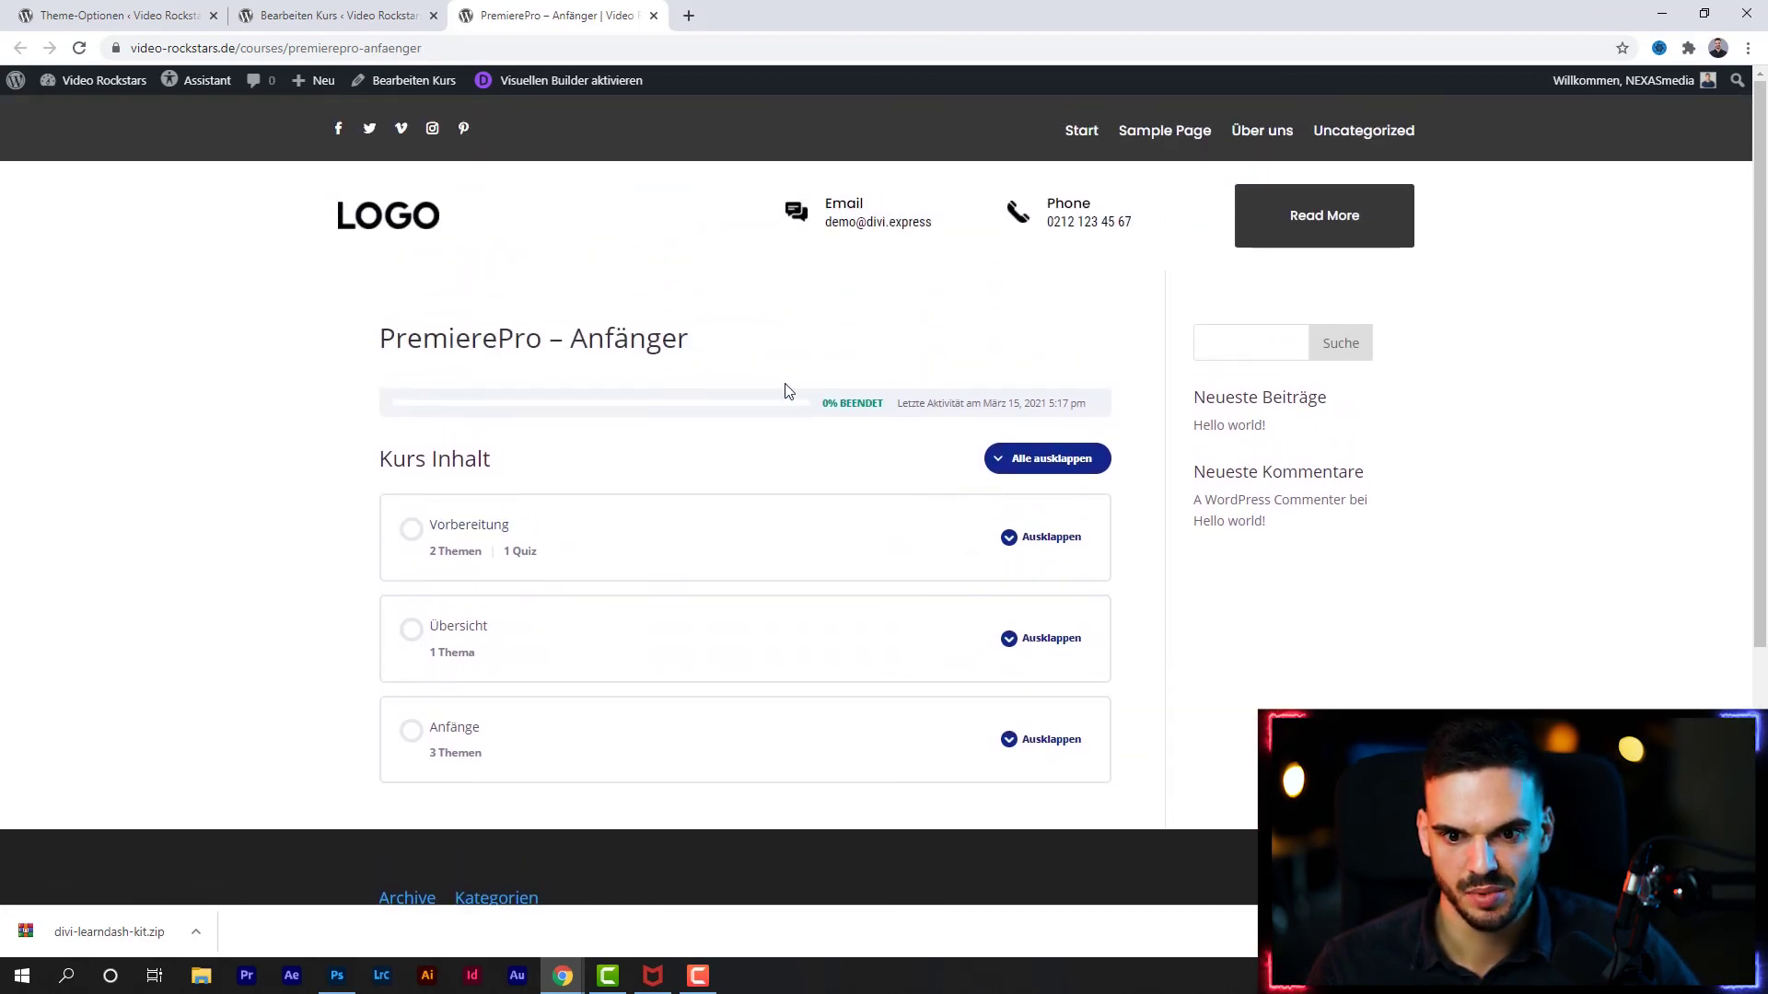